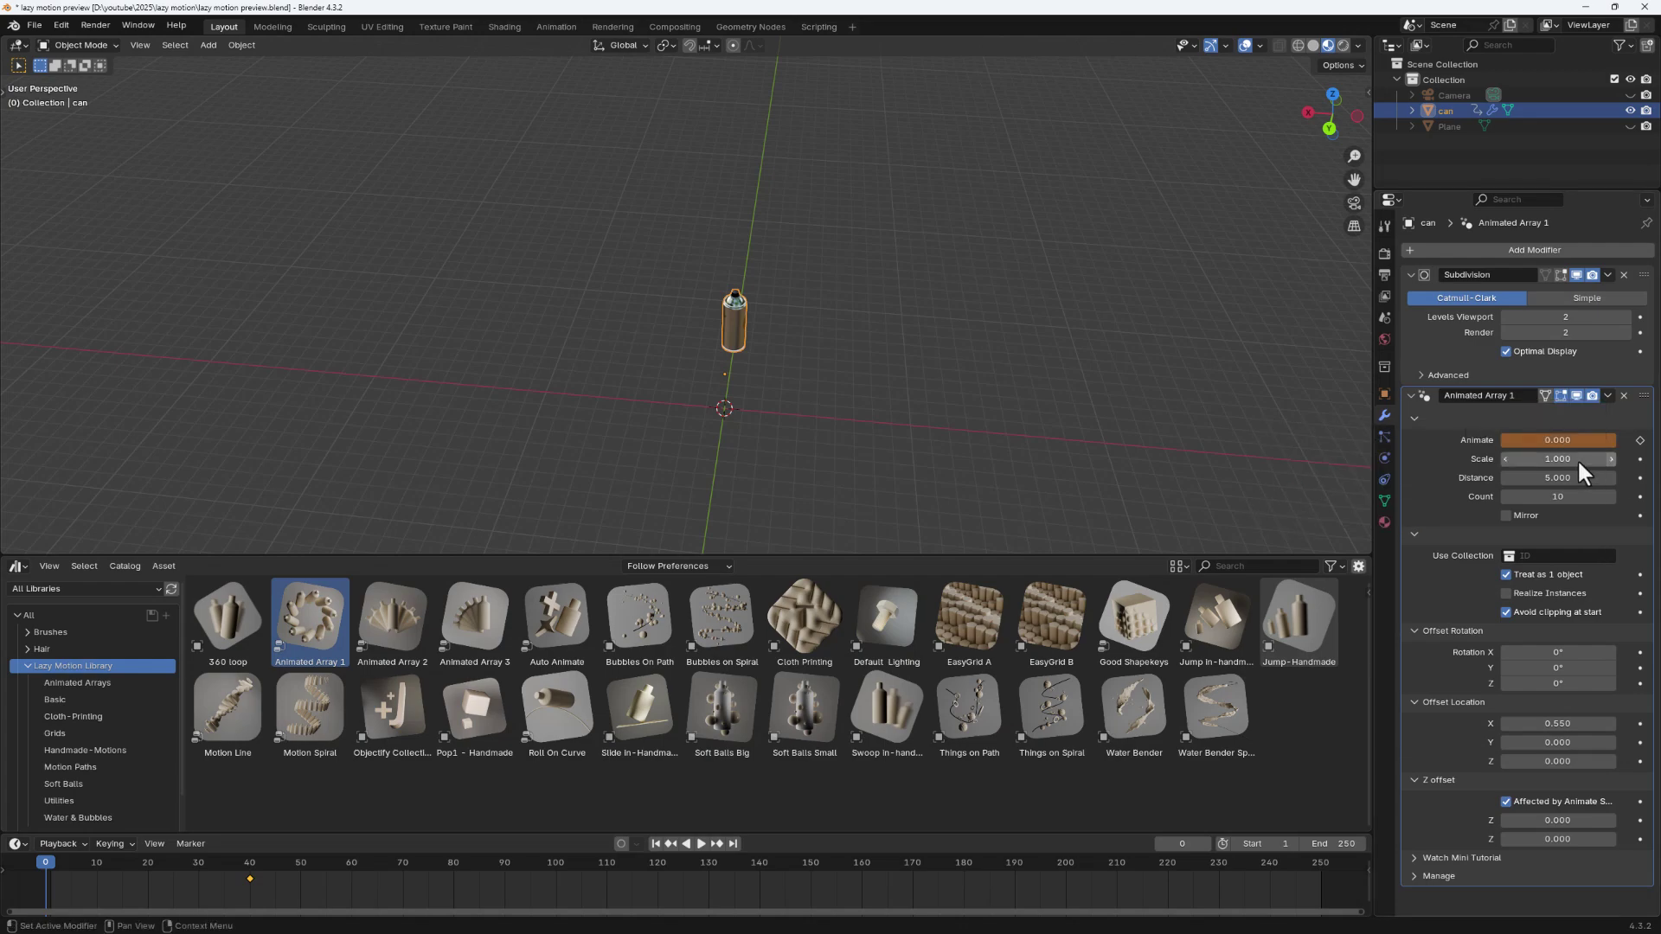
# Step: Keyframe the Animate value and preview the array animation
pyautogui.rightClick(1557, 441)
pyautogui.click(1478, 444)
pyautogui.press('space')
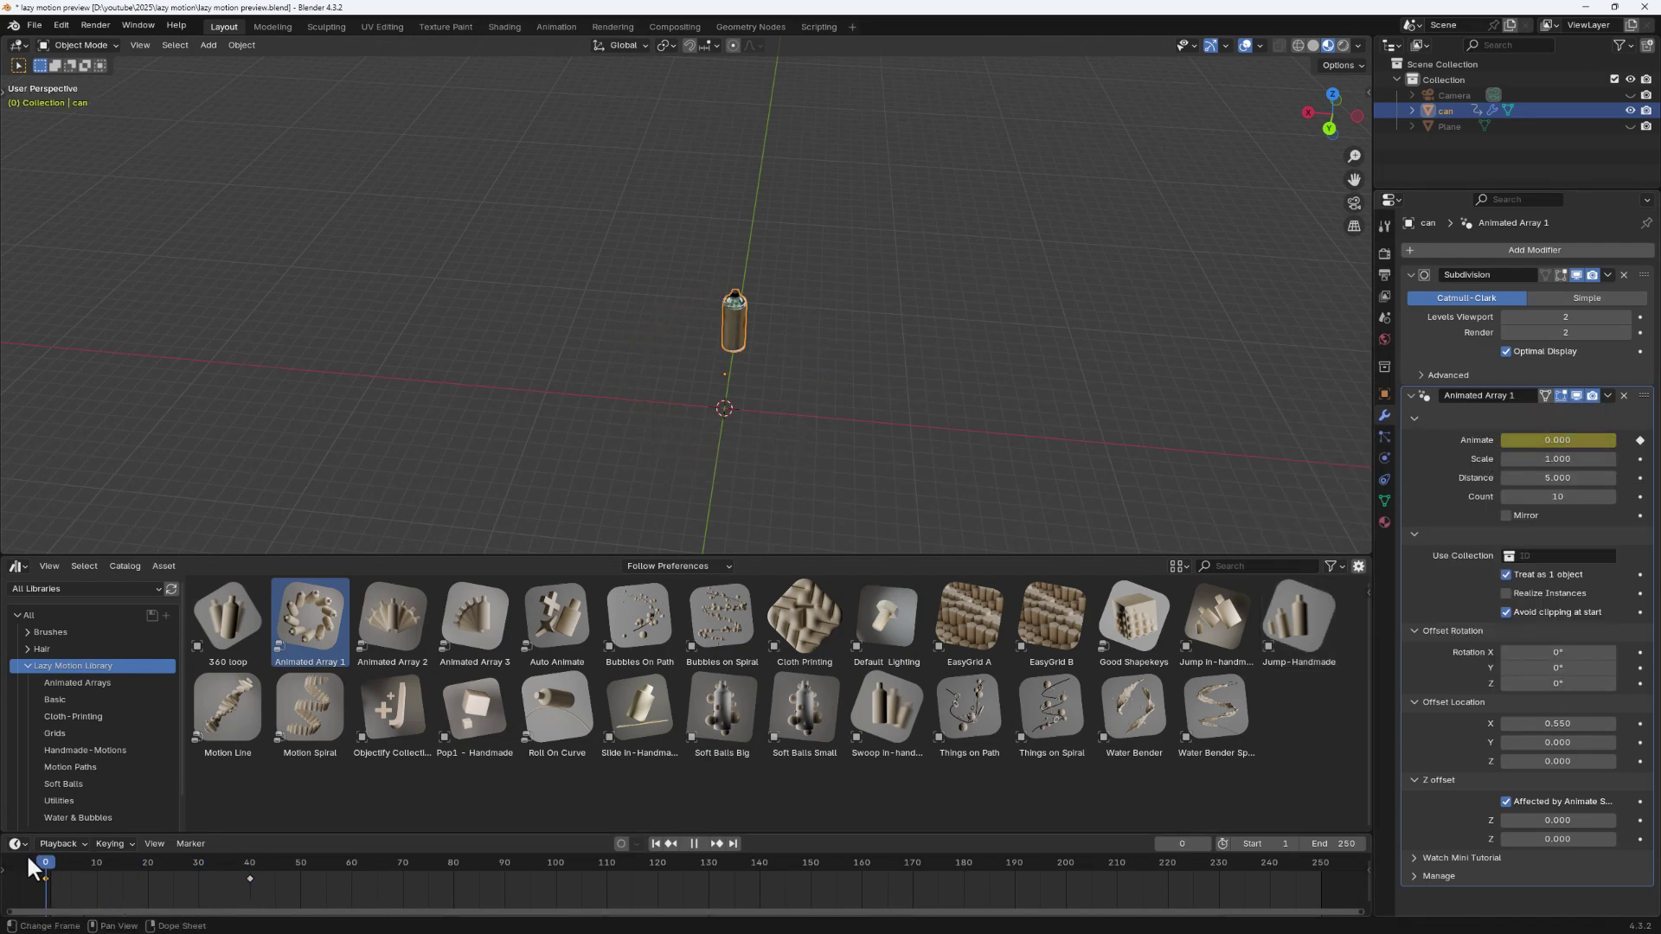
pyautogui.press('space')
# Step: Set Scale to 1.03 and Distance to 3.95, trying and undoing mirror and tilt
pyautogui.moveTo(1567, 459); pyautogui.dragTo(1583, 498)
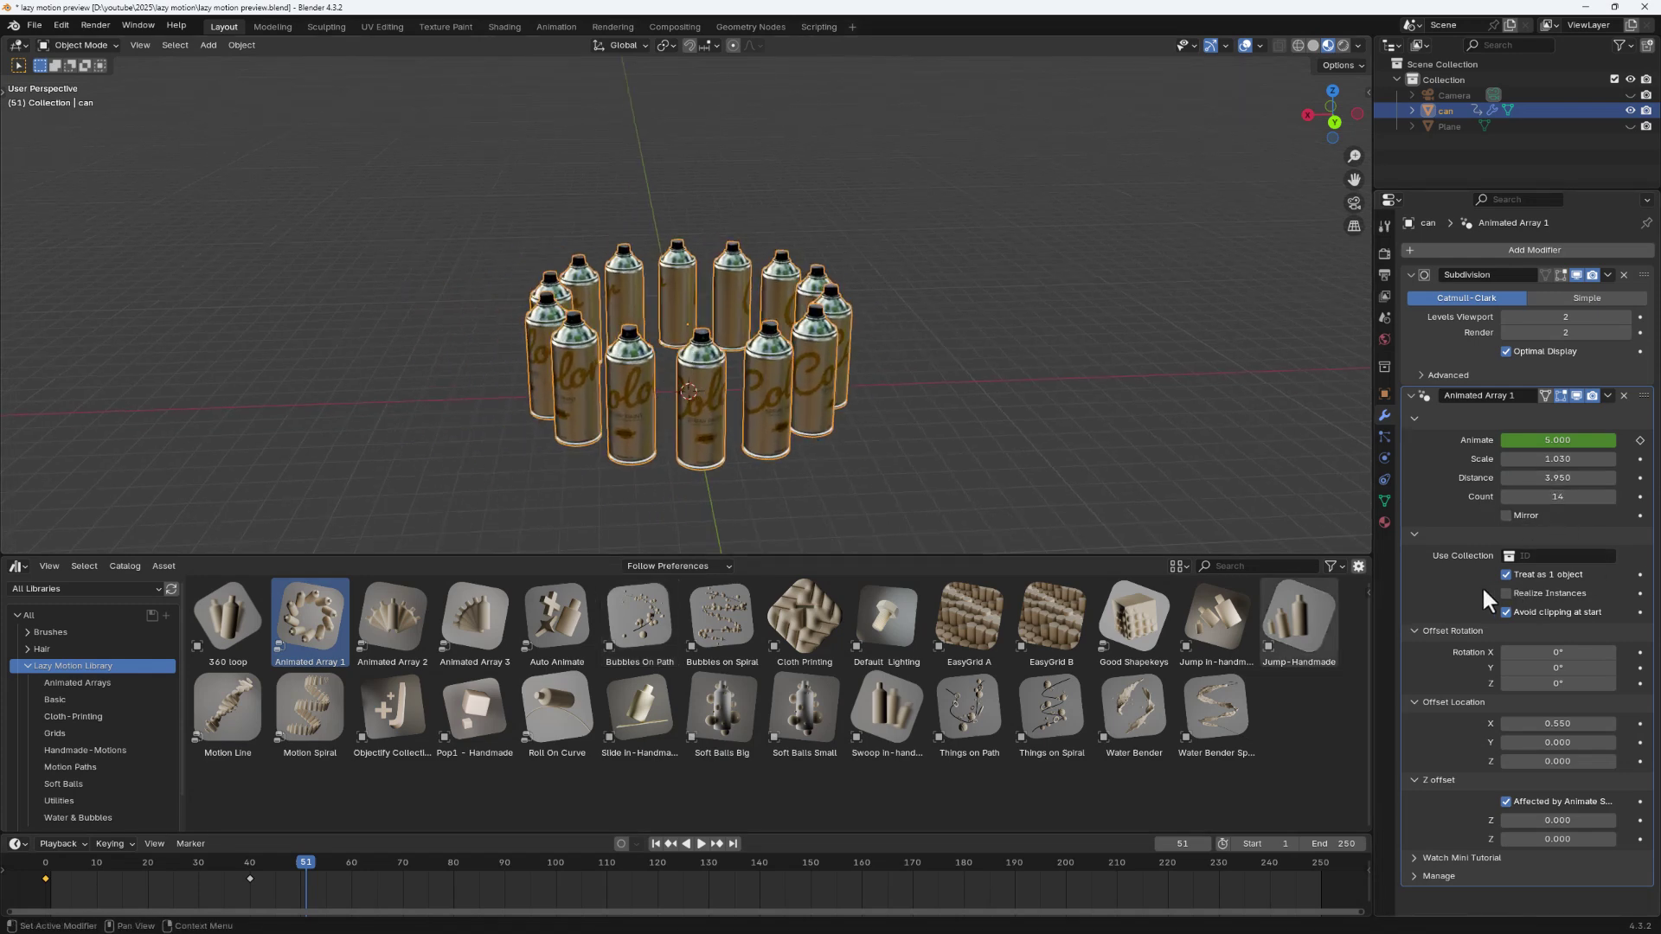
pyautogui.click(1506, 516)
pyautogui.click(1506, 516)
pyautogui.moveTo(1547, 654); pyautogui.dragTo(1609, 655)
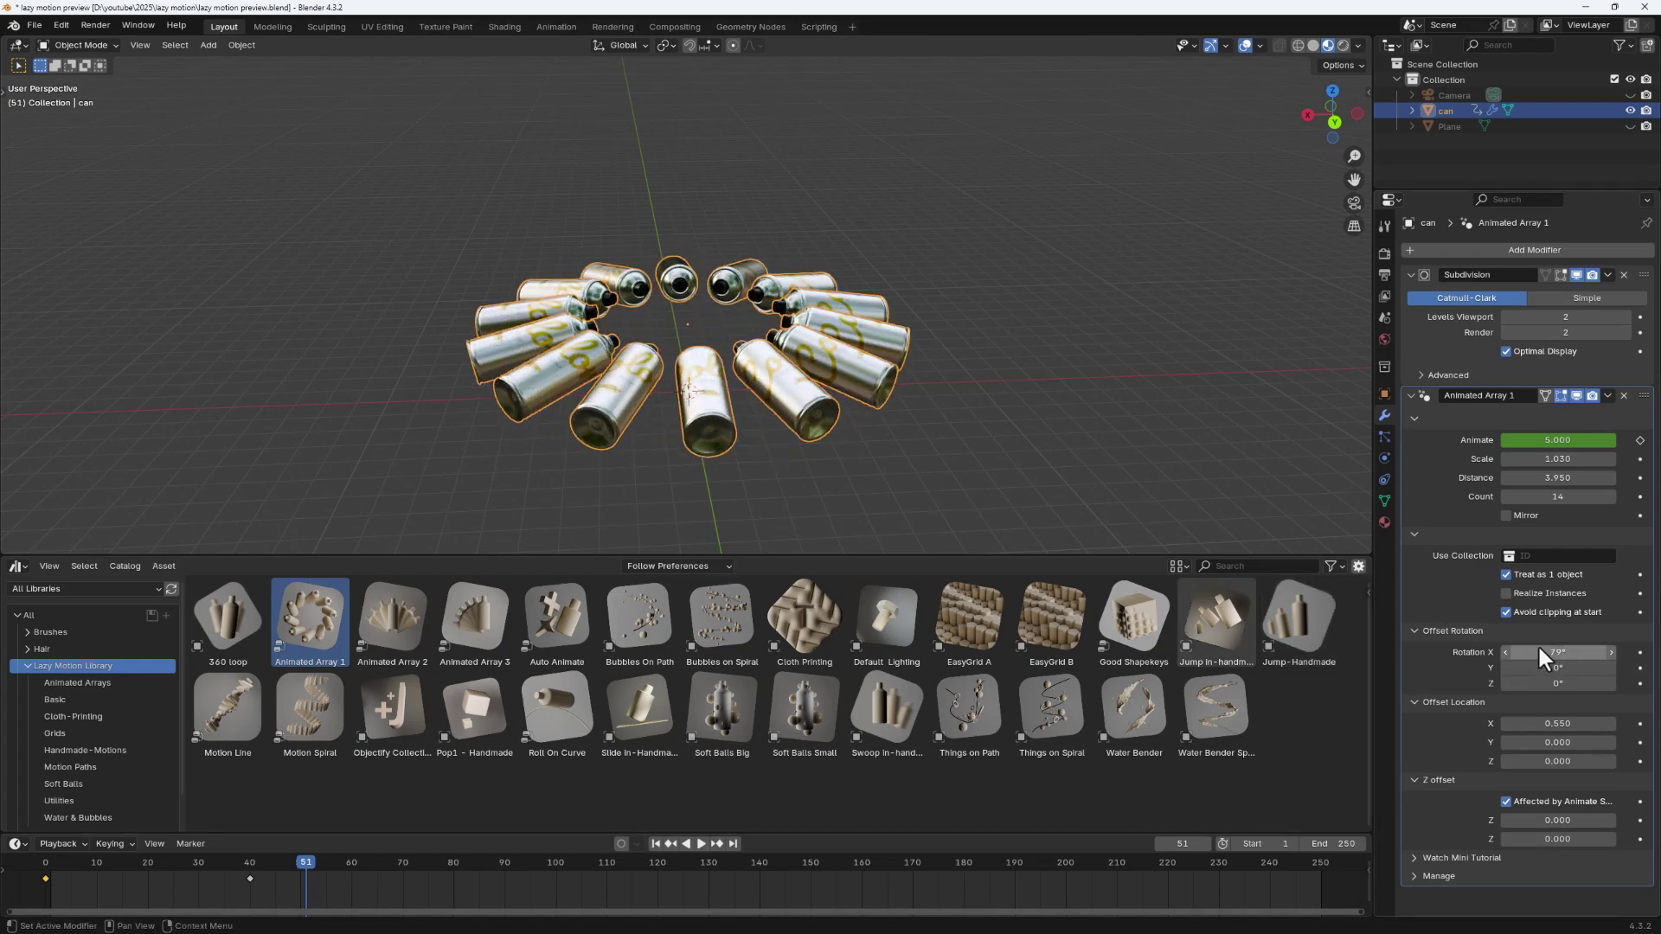
pyautogui.hotkey('ctrl', 'z')
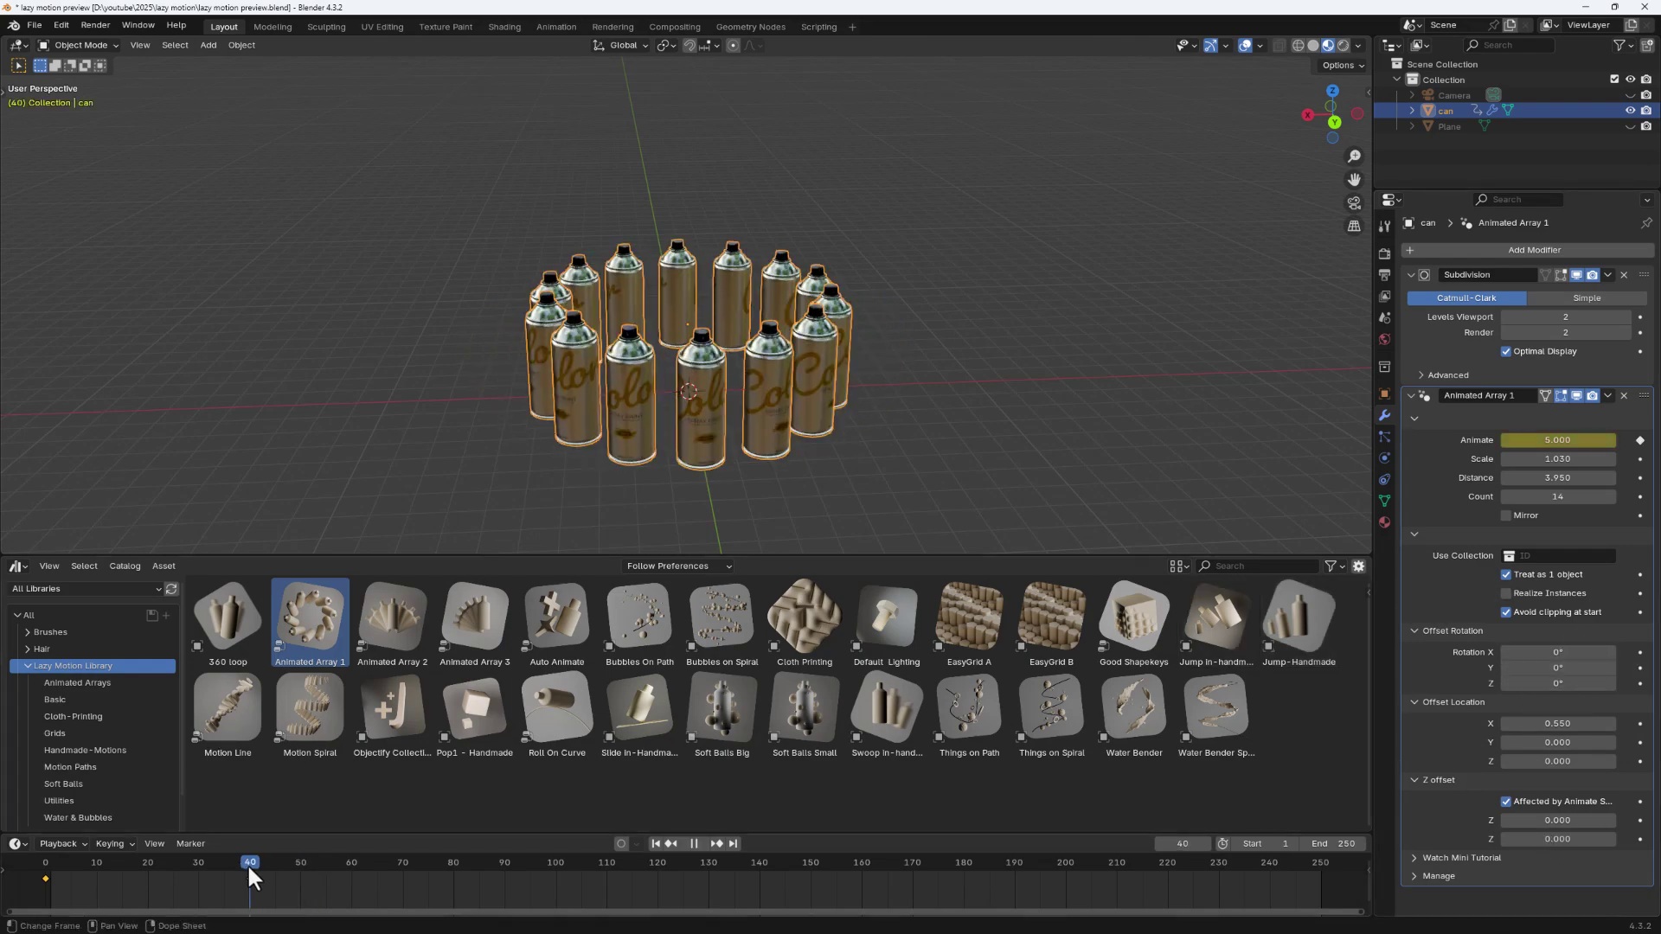
# Step: Keyframe Offset Rotation X, then keyframe a tilted rotation at frame 0 and preview
pyautogui.rightClick(1542, 654)
pyautogui.click(1541, 659)
pyautogui.hotkey('shift', 'Left')
pyautogui.moveTo(1532, 654); pyautogui.dragTo(1583, 654)
pyautogui.rightClick(1529, 649)
pyautogui.click(1529, 635)
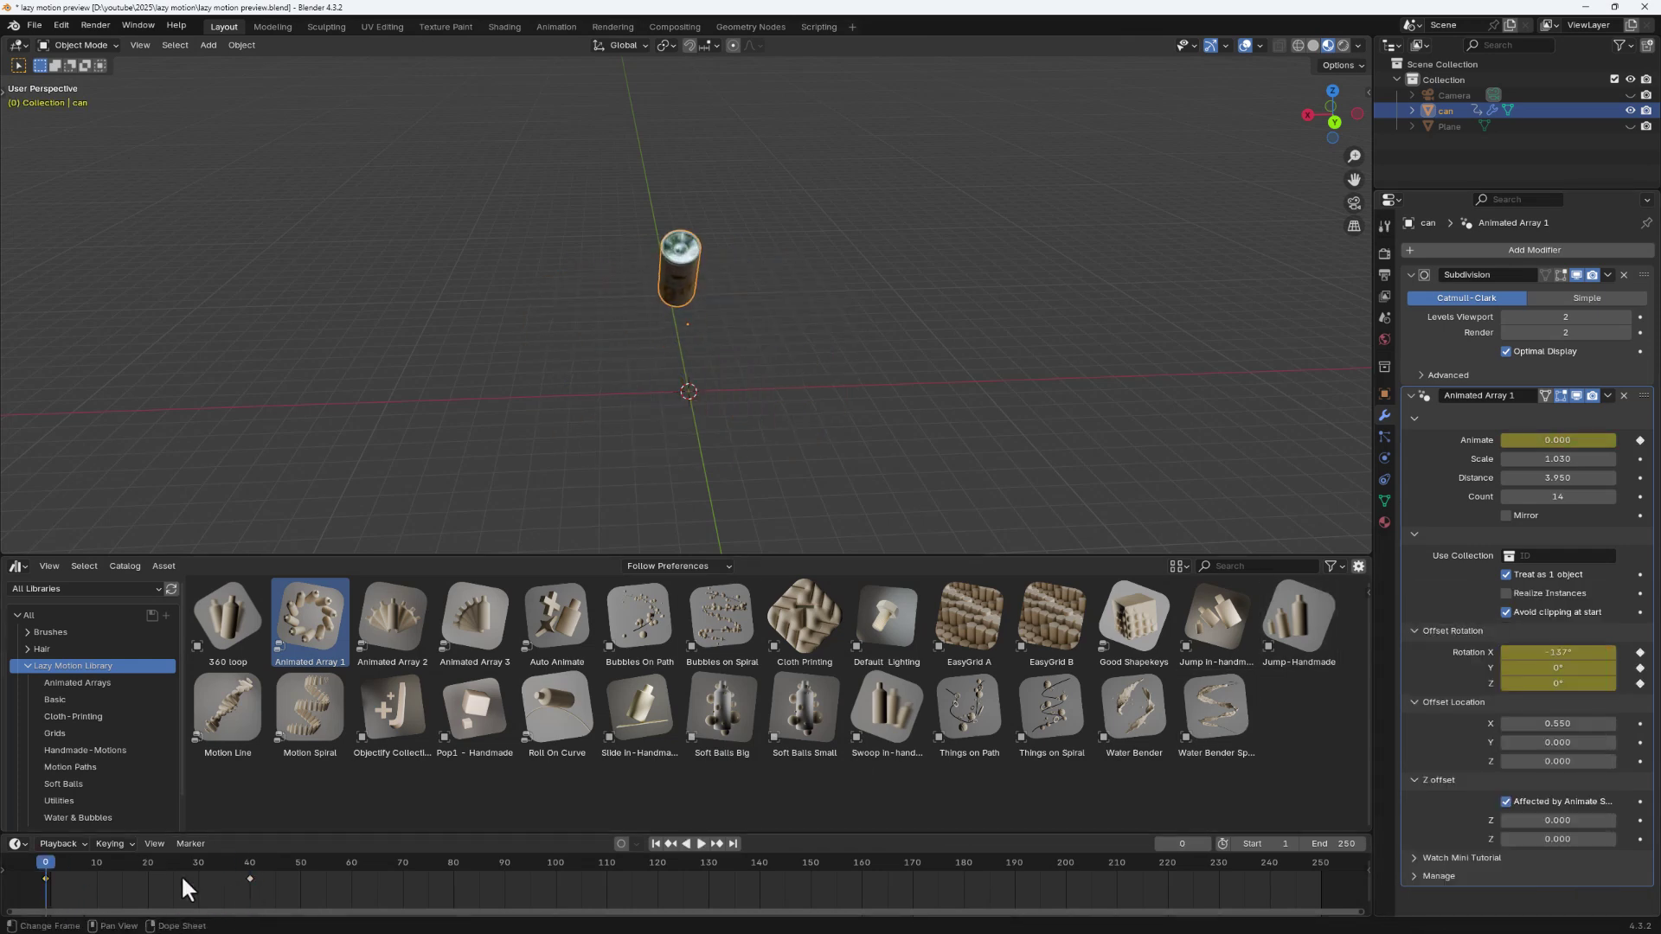
pyautogui.press('space')
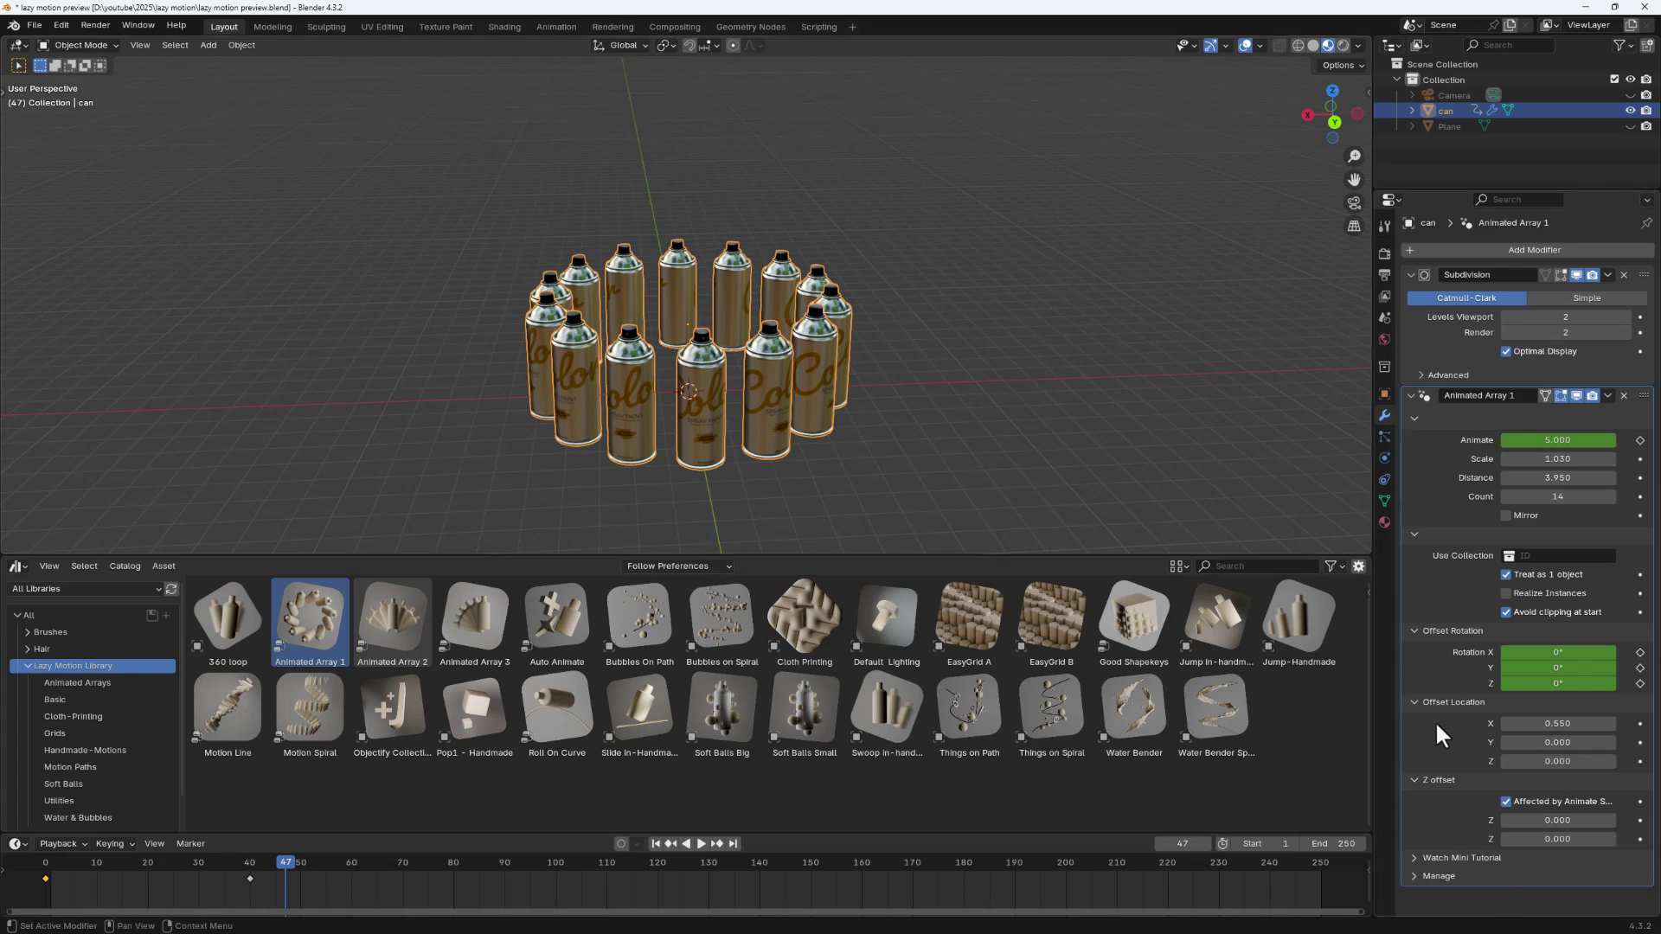
# Step: Set Offset Location X to 1.89 and Z offset to 2.36 for a rising spiral
pyautogui.moveTo(1544, 723); pyautogui.dragTo(1609, 723)
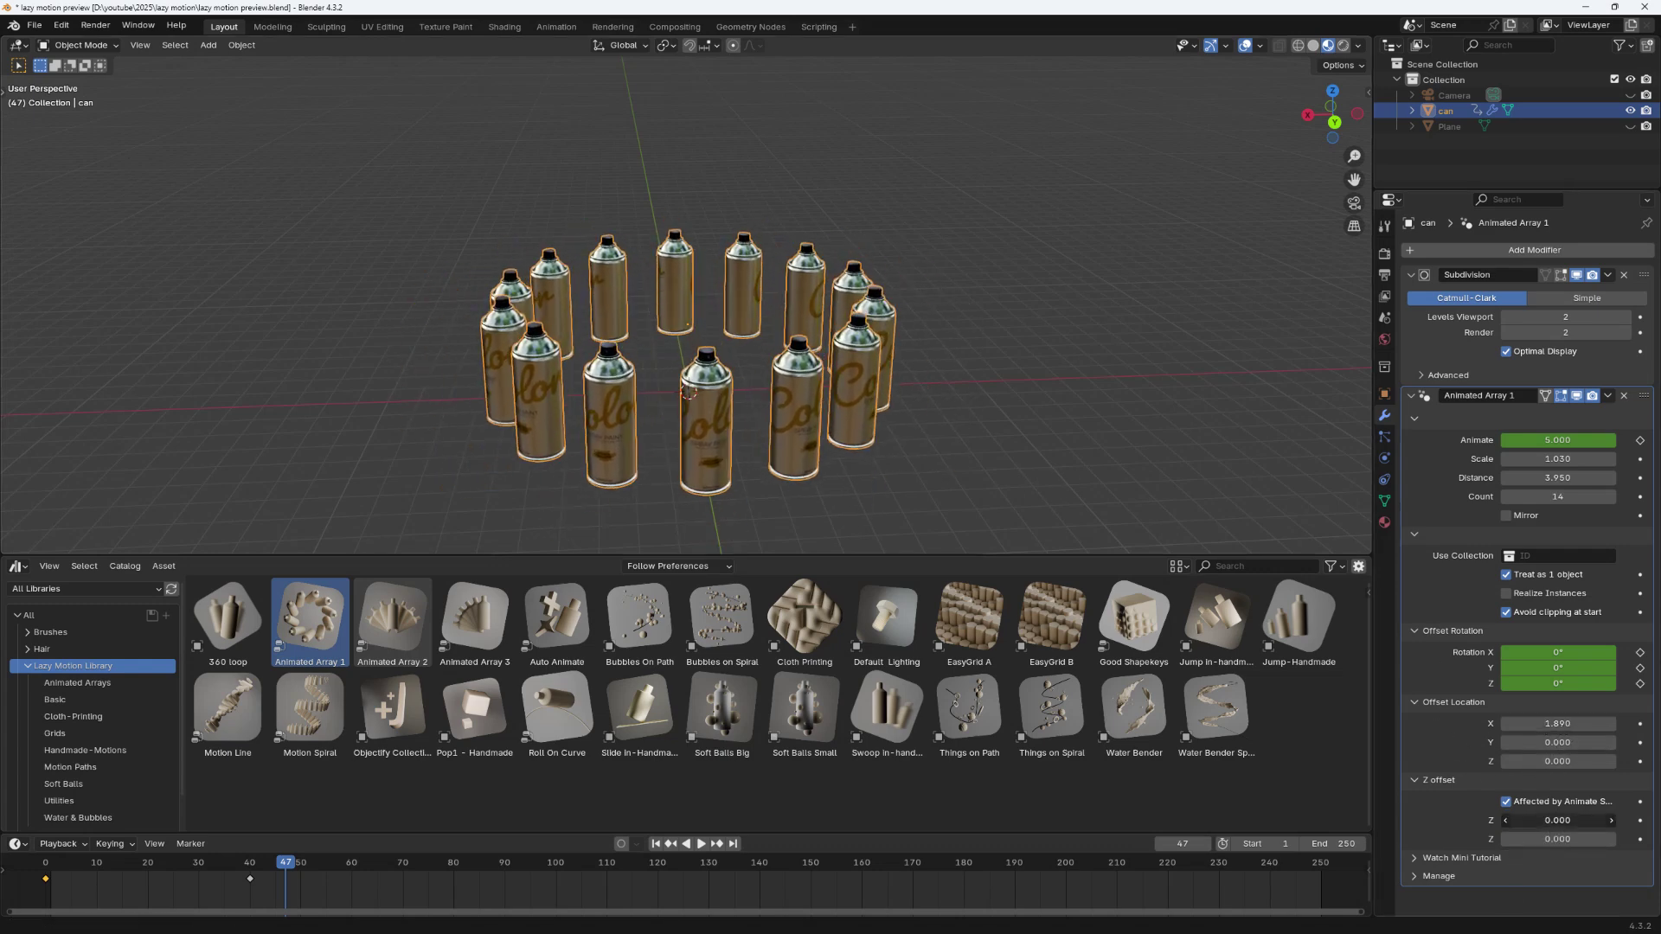
pyautogui.moveTo(1505, 820); pyautogui.dragTo(1566, 821)
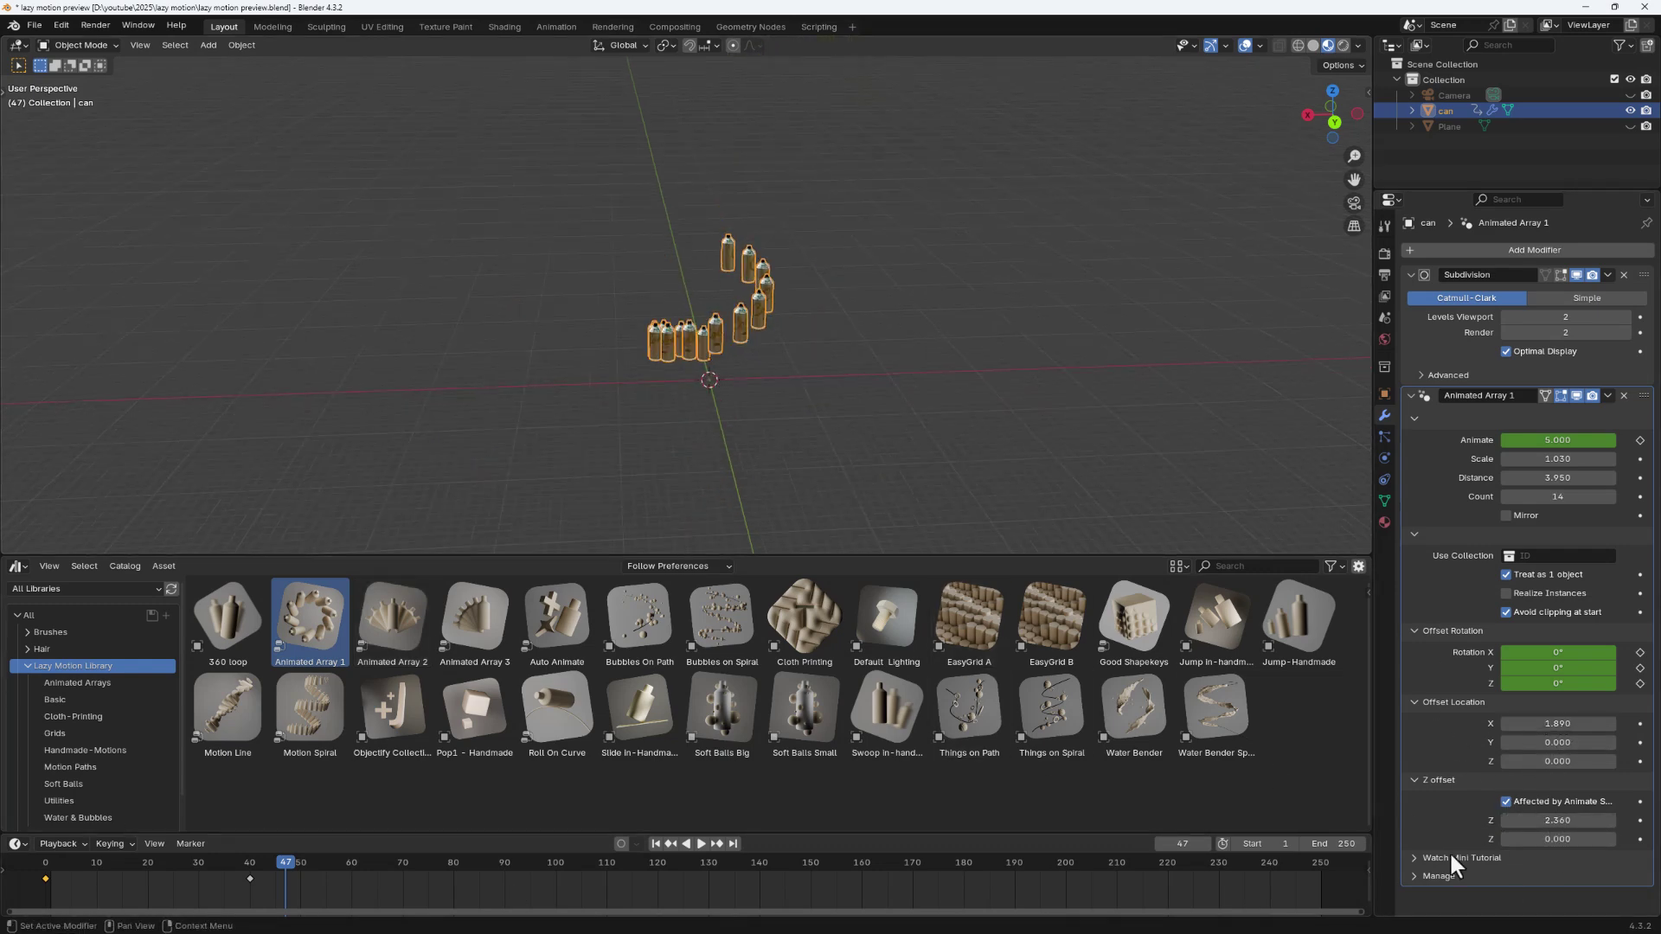
pyautogui.moveTo(221, 867); pyautogui.dragTo(173, 865)
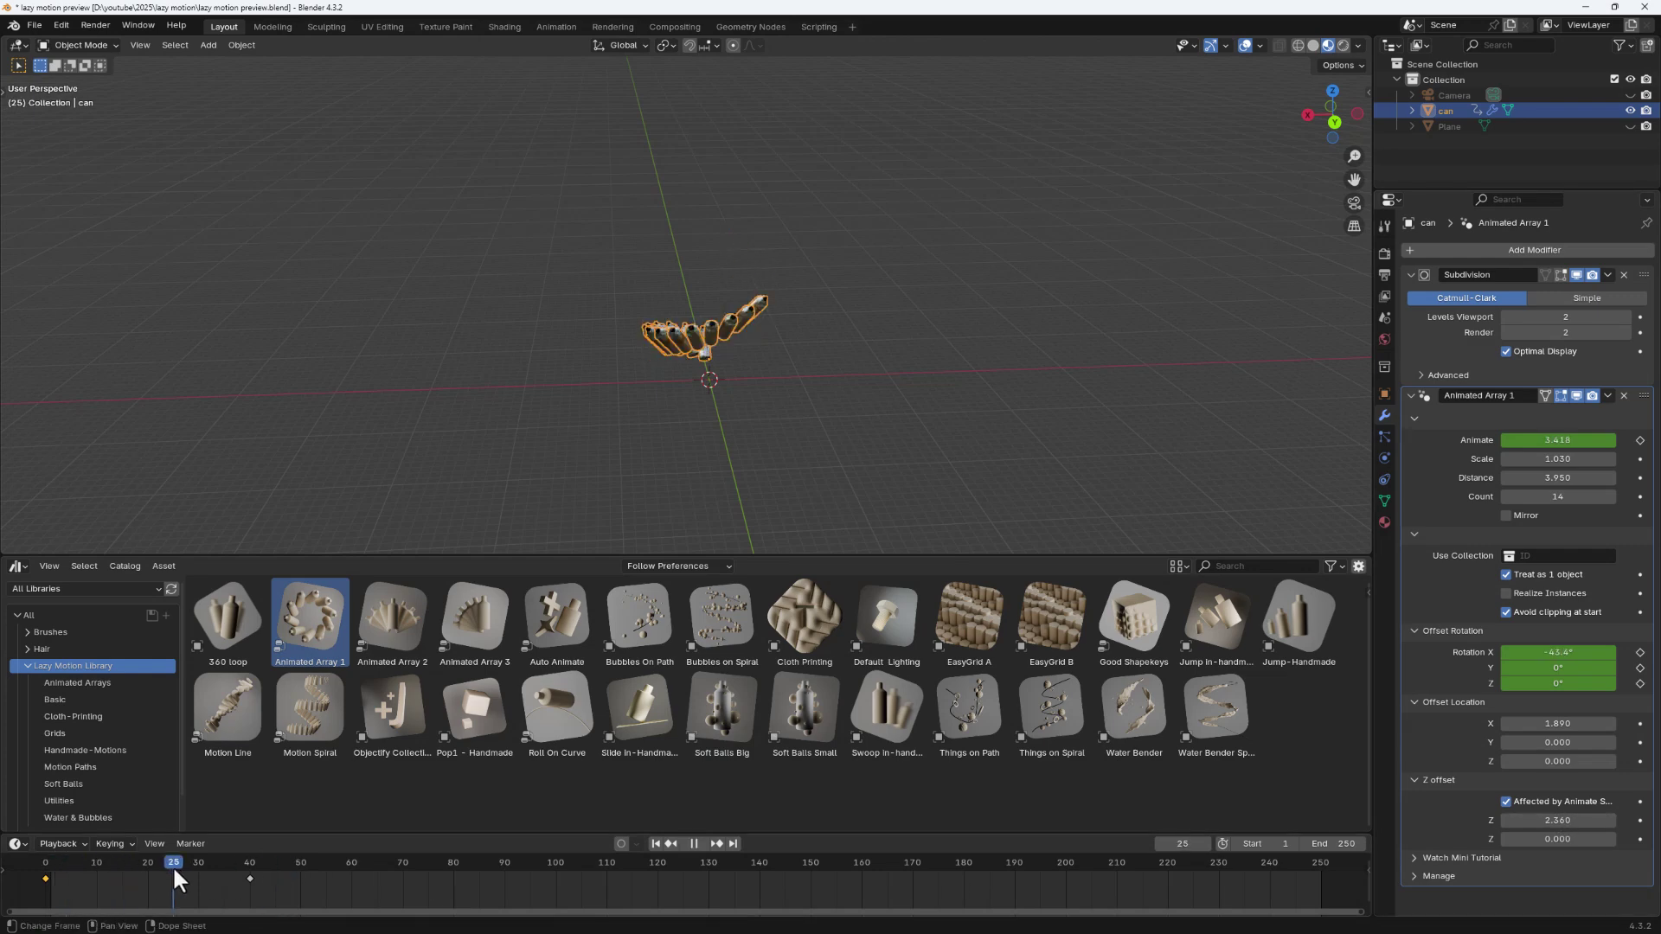
pyautogui.press('space')
pyautogui.click(1506, 802)
pyautogui.click(1507, 802)
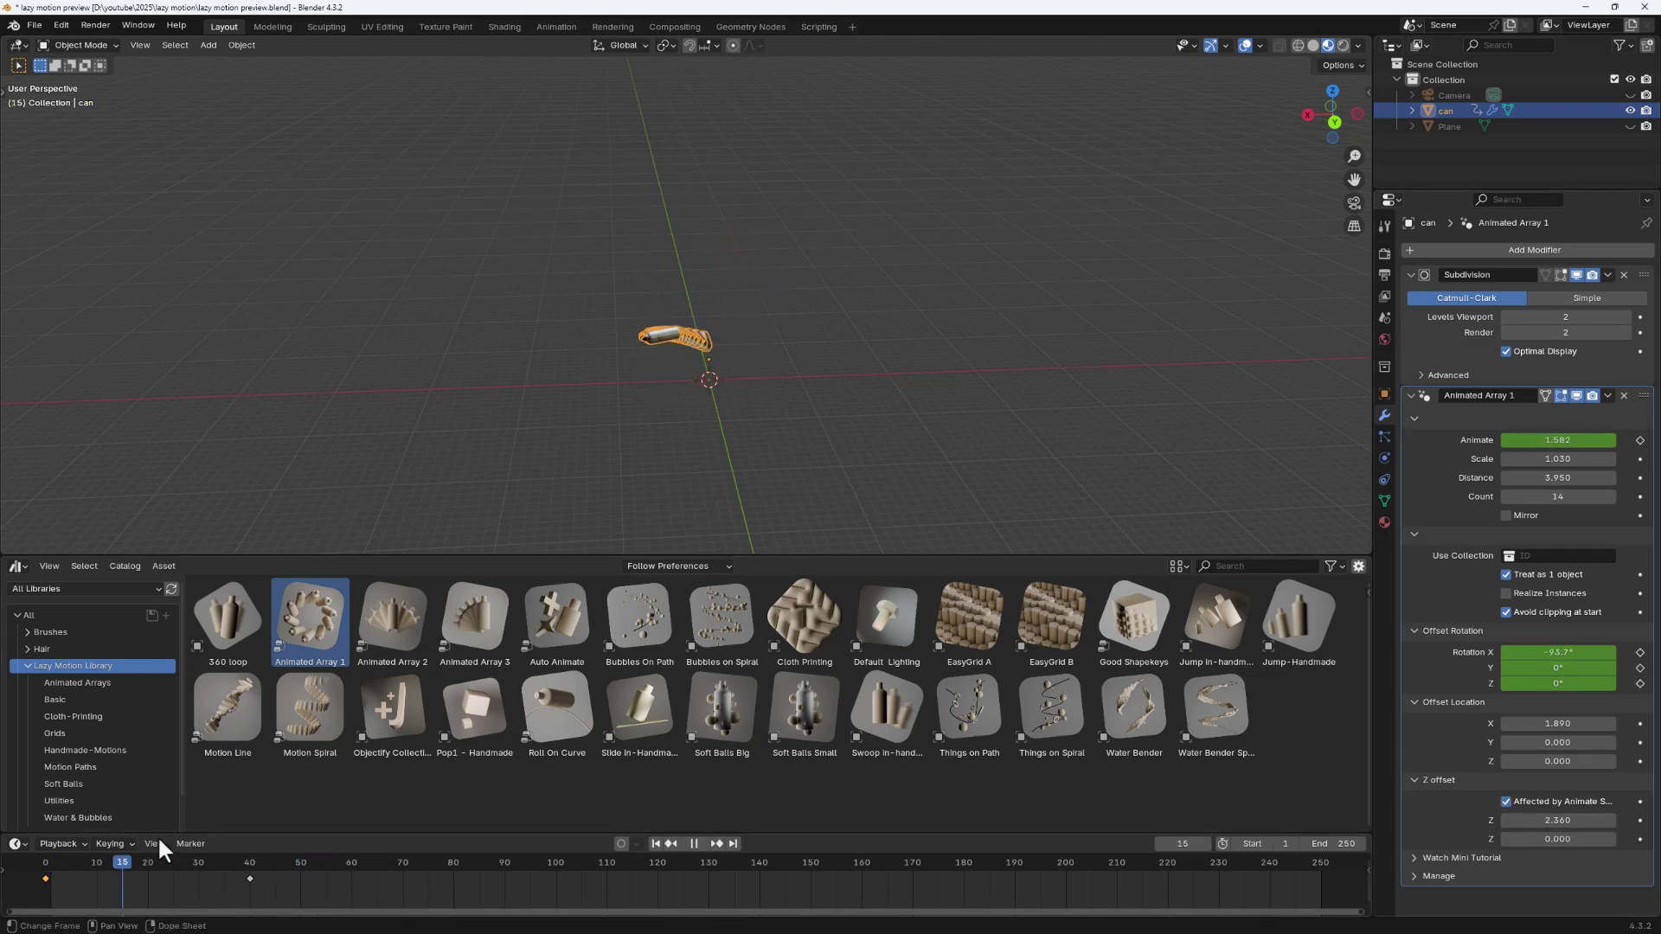
pyautogui.moveTo(157, 866); pyautogui.dragTo(321, 865)
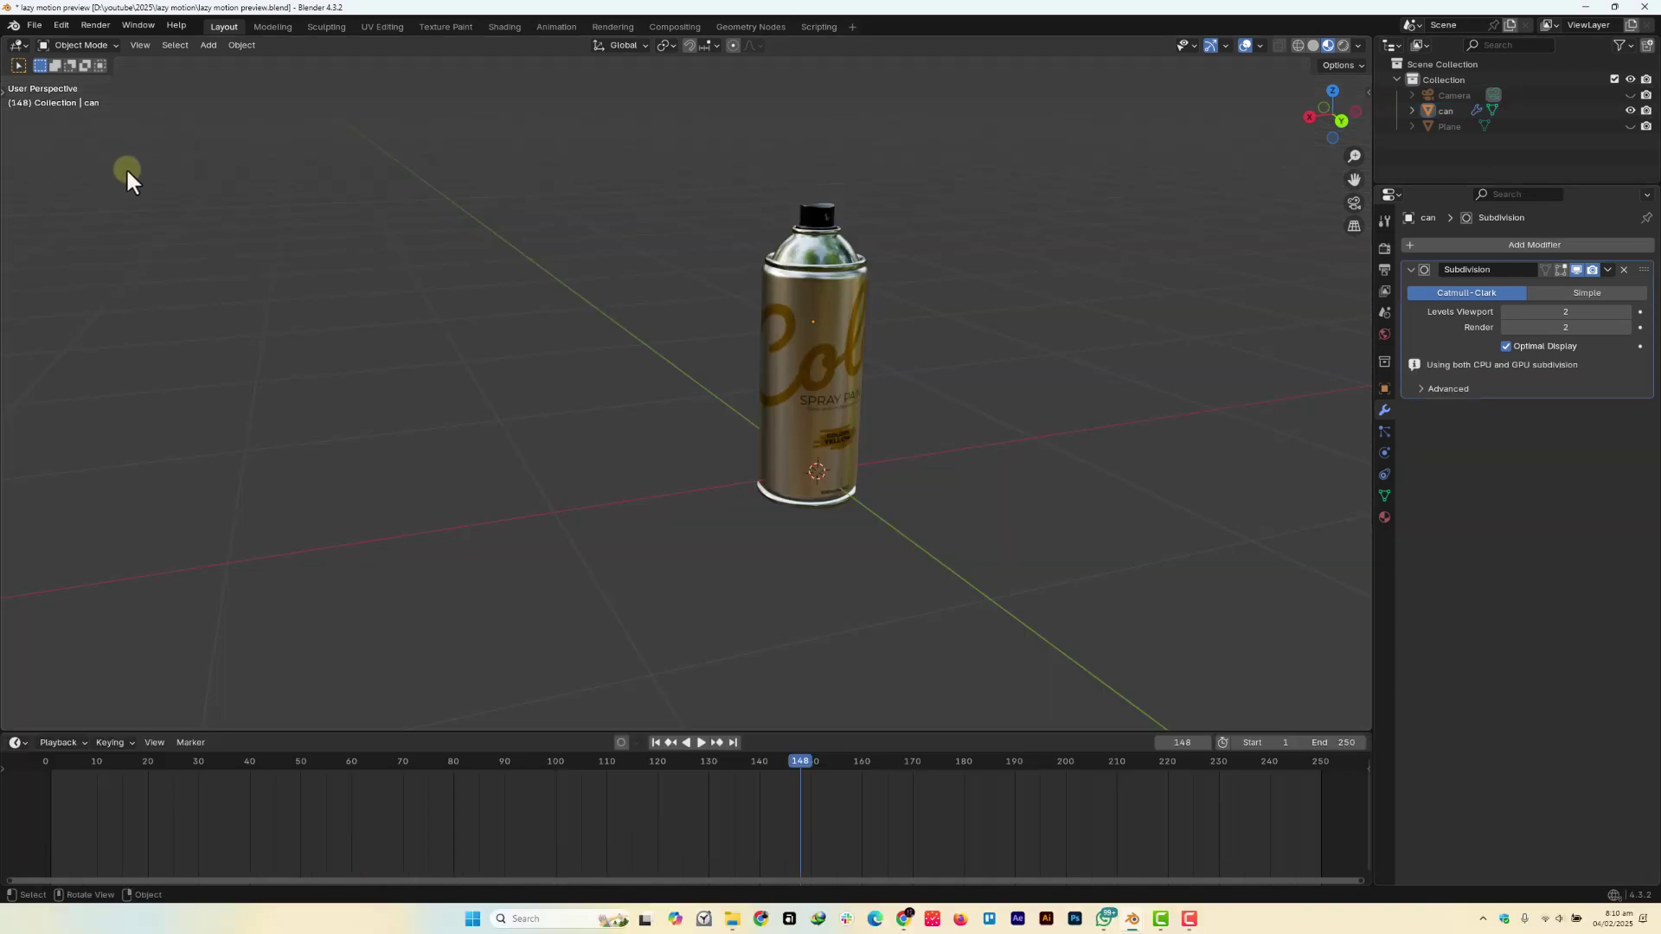
pyautogui.click(60, 24)
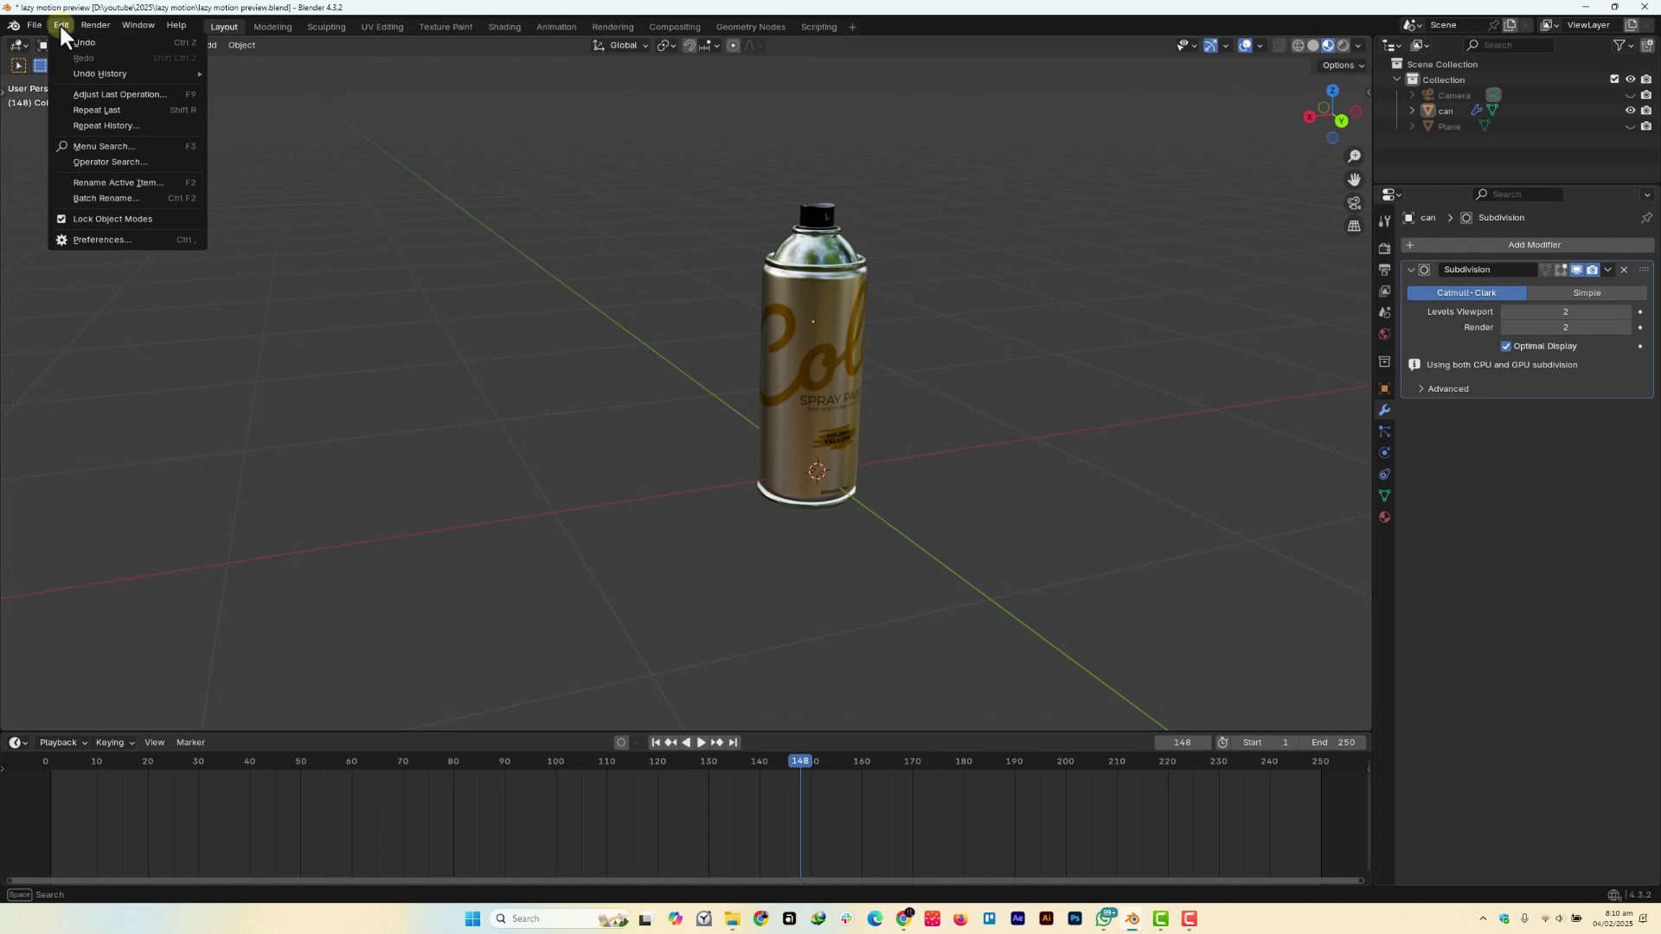
pyautogui.click(102, 240)
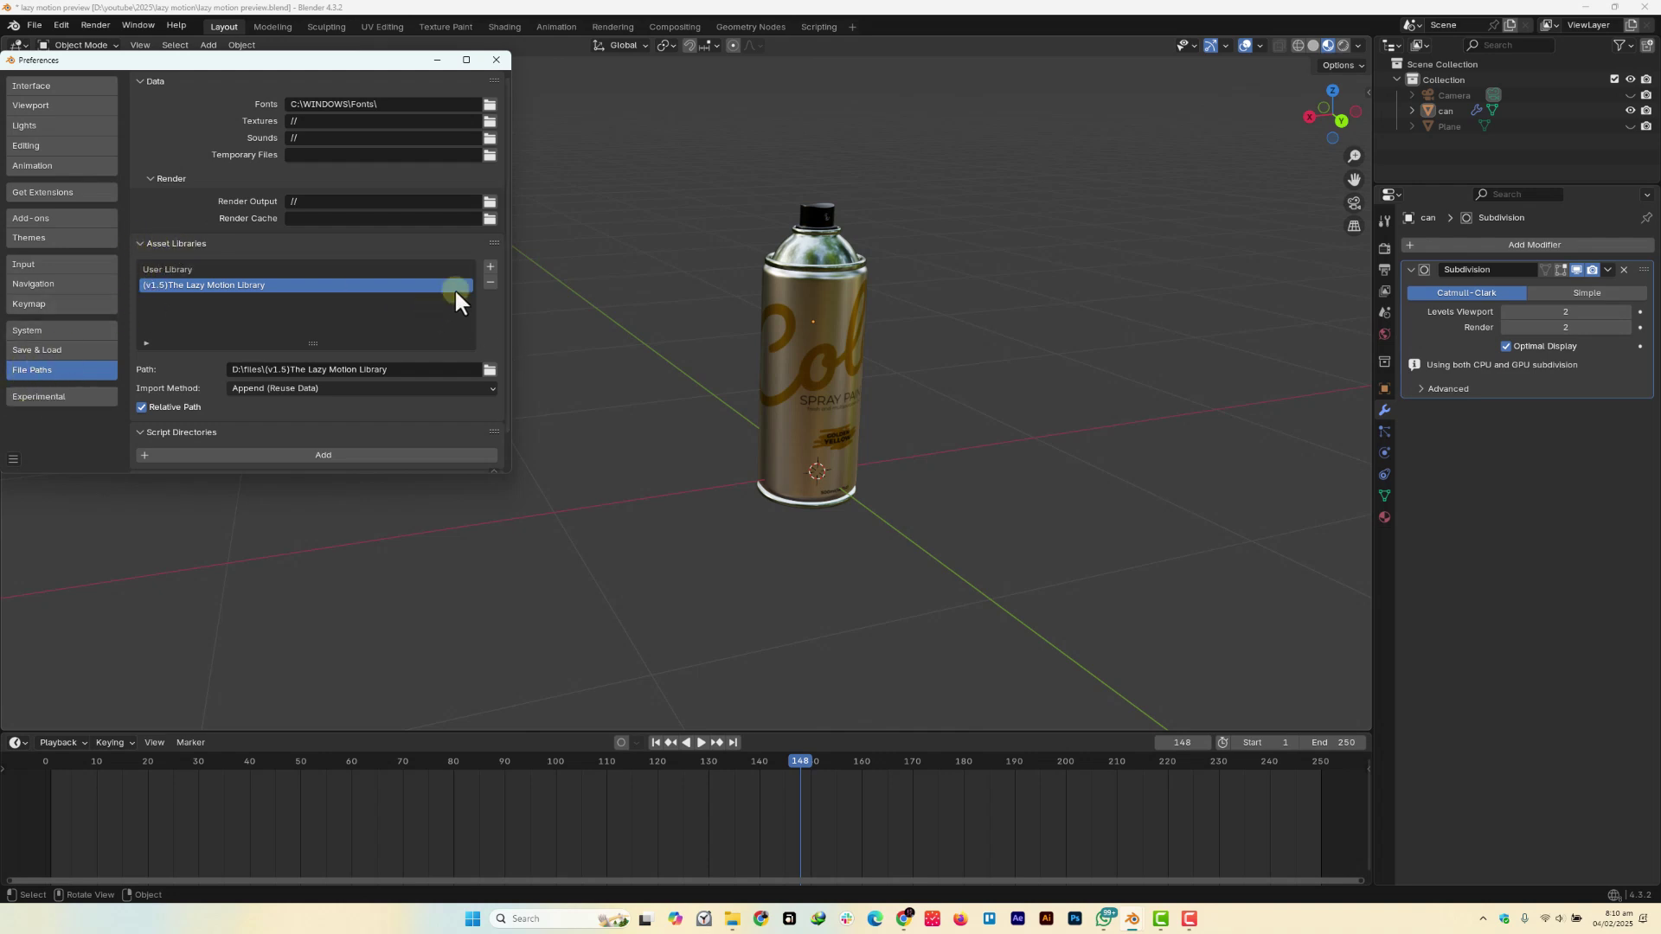
pyautogui.click(490, 262)
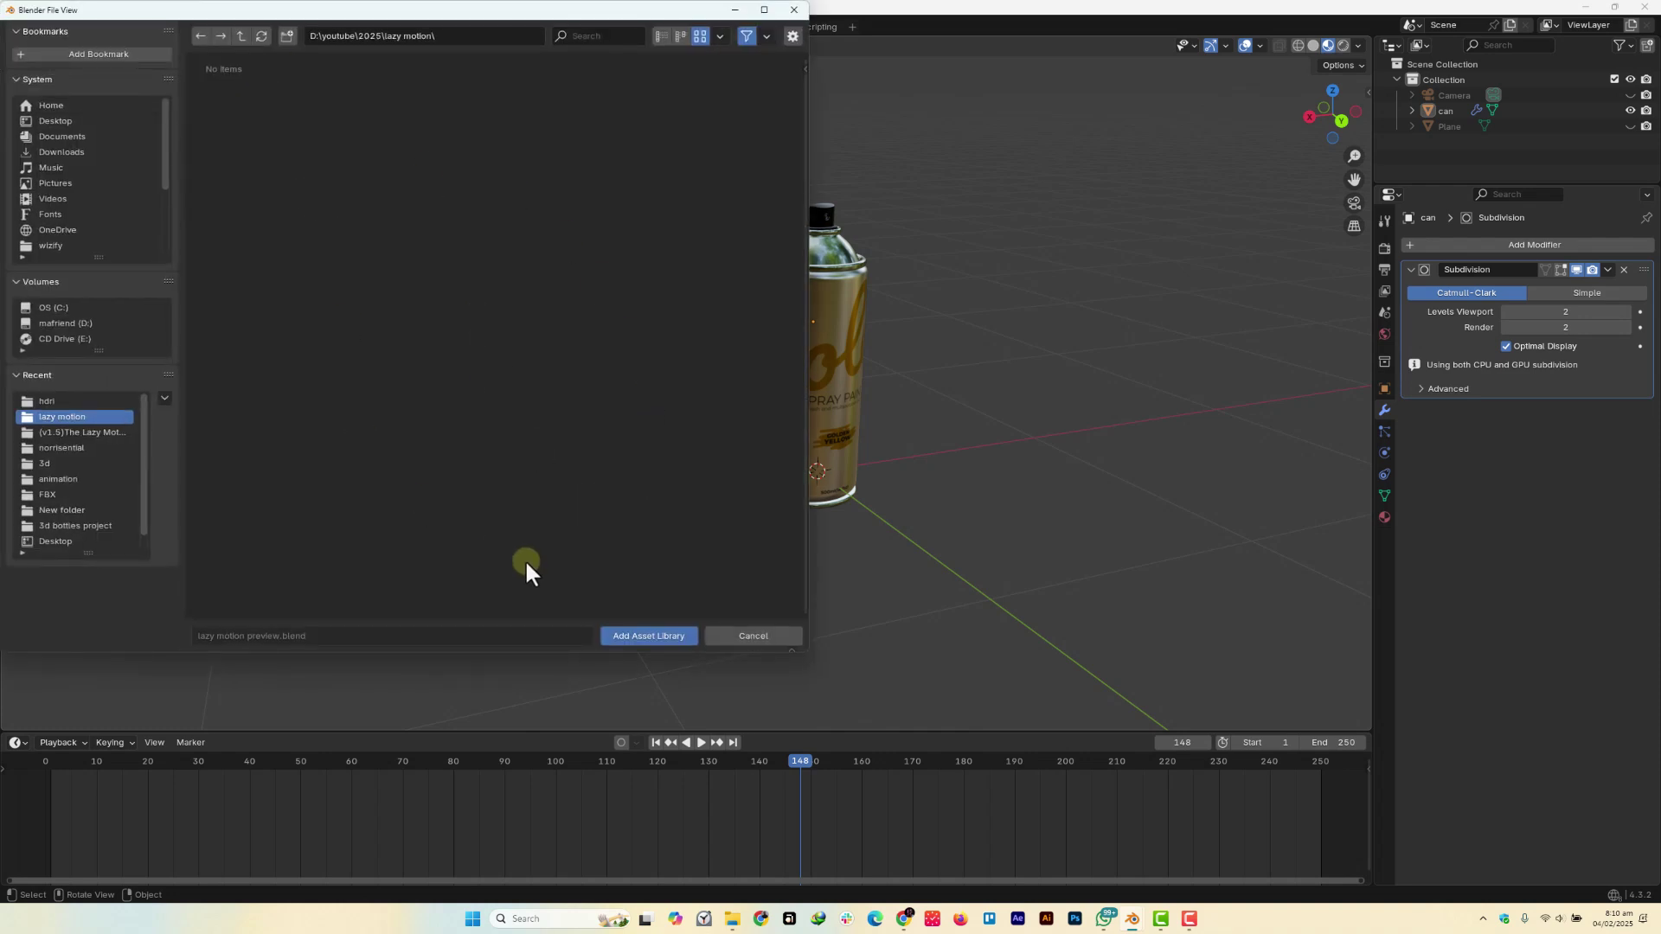
pyautogui.click(746, 636)
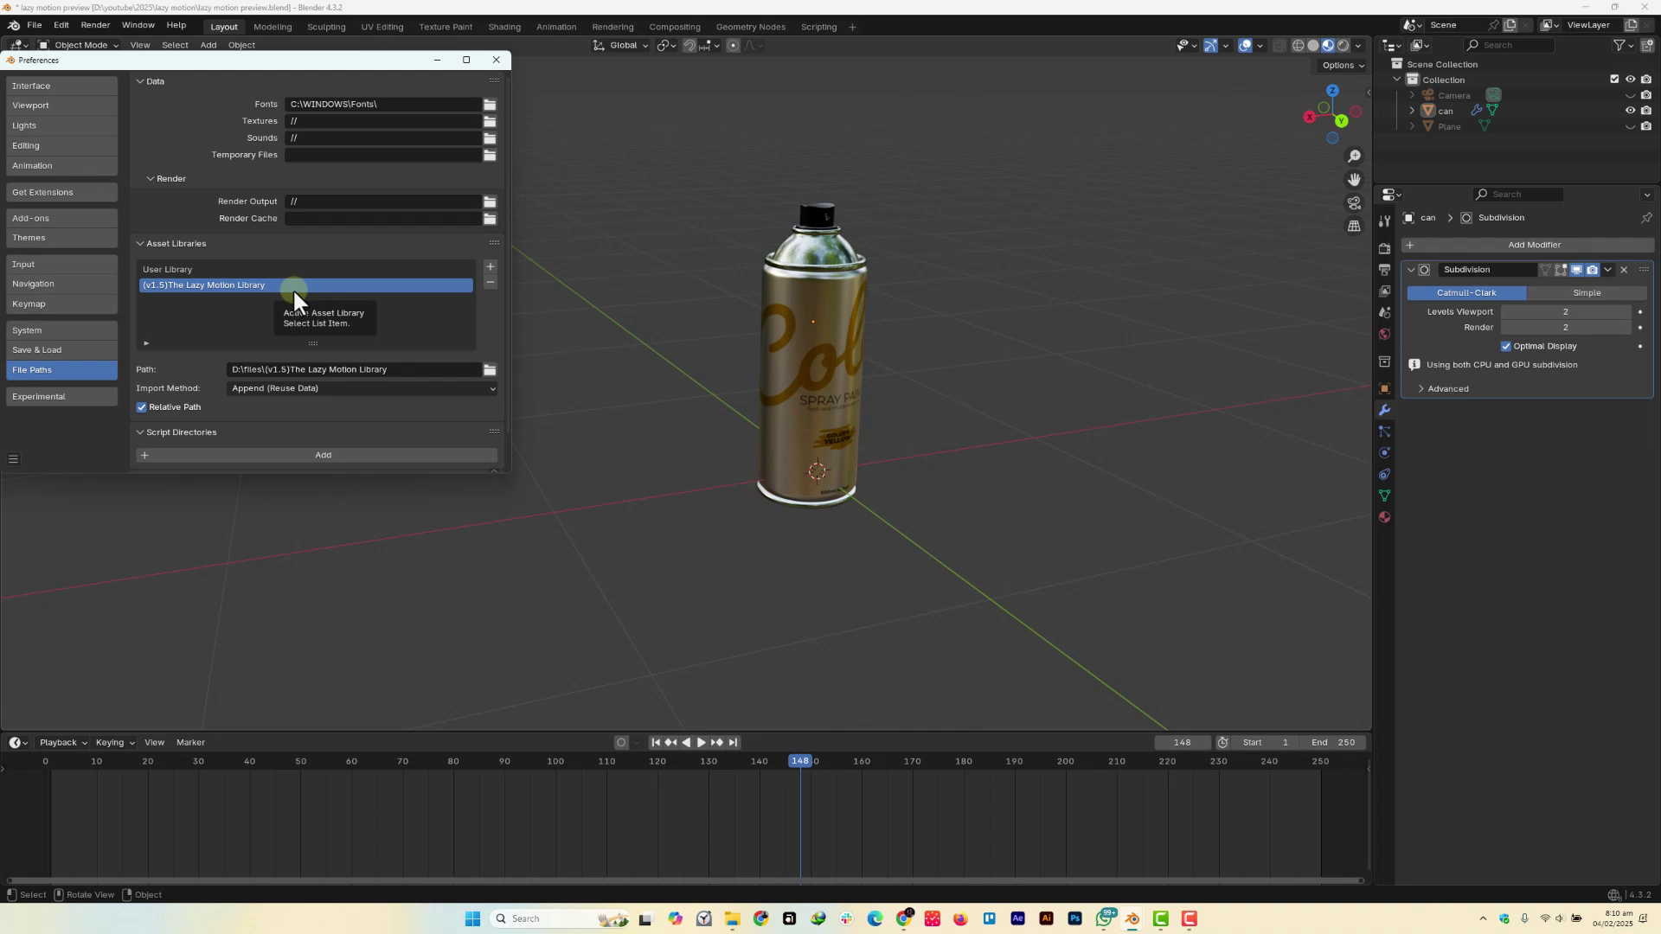
pyautogui.click(494, 61)
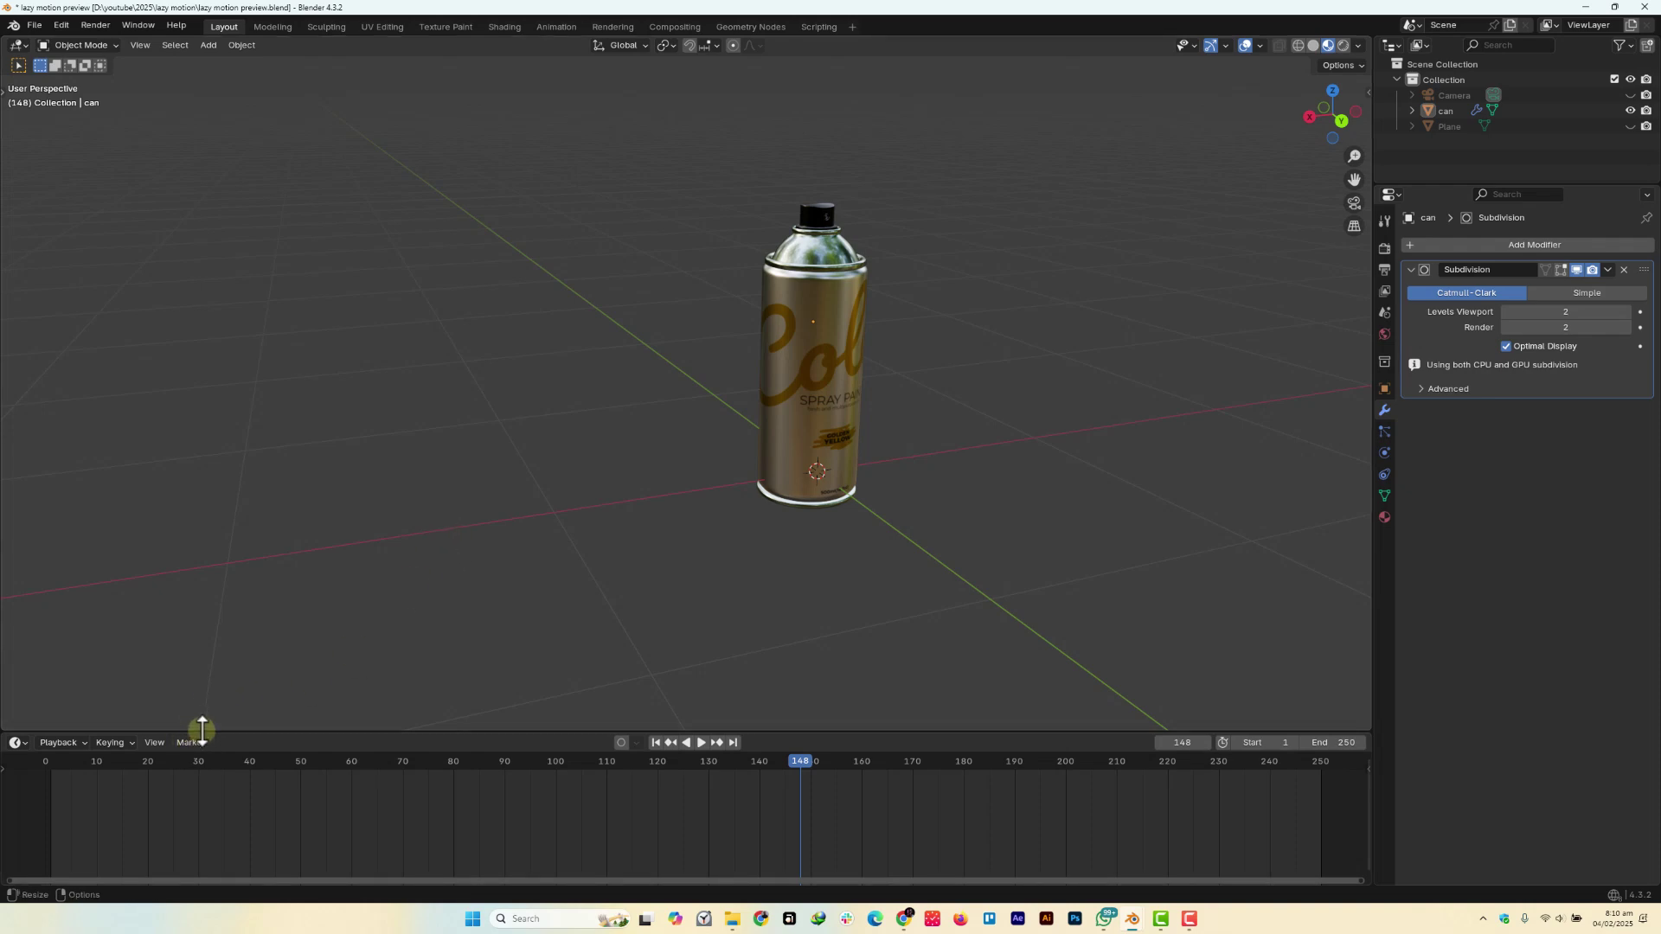
# Step: Enlarge the bottom area into an Asset Browser showing the Lazy Motion Library catalog
pyautogui.moveTo(195, 732); pyautogui.dragTo(110, 545)
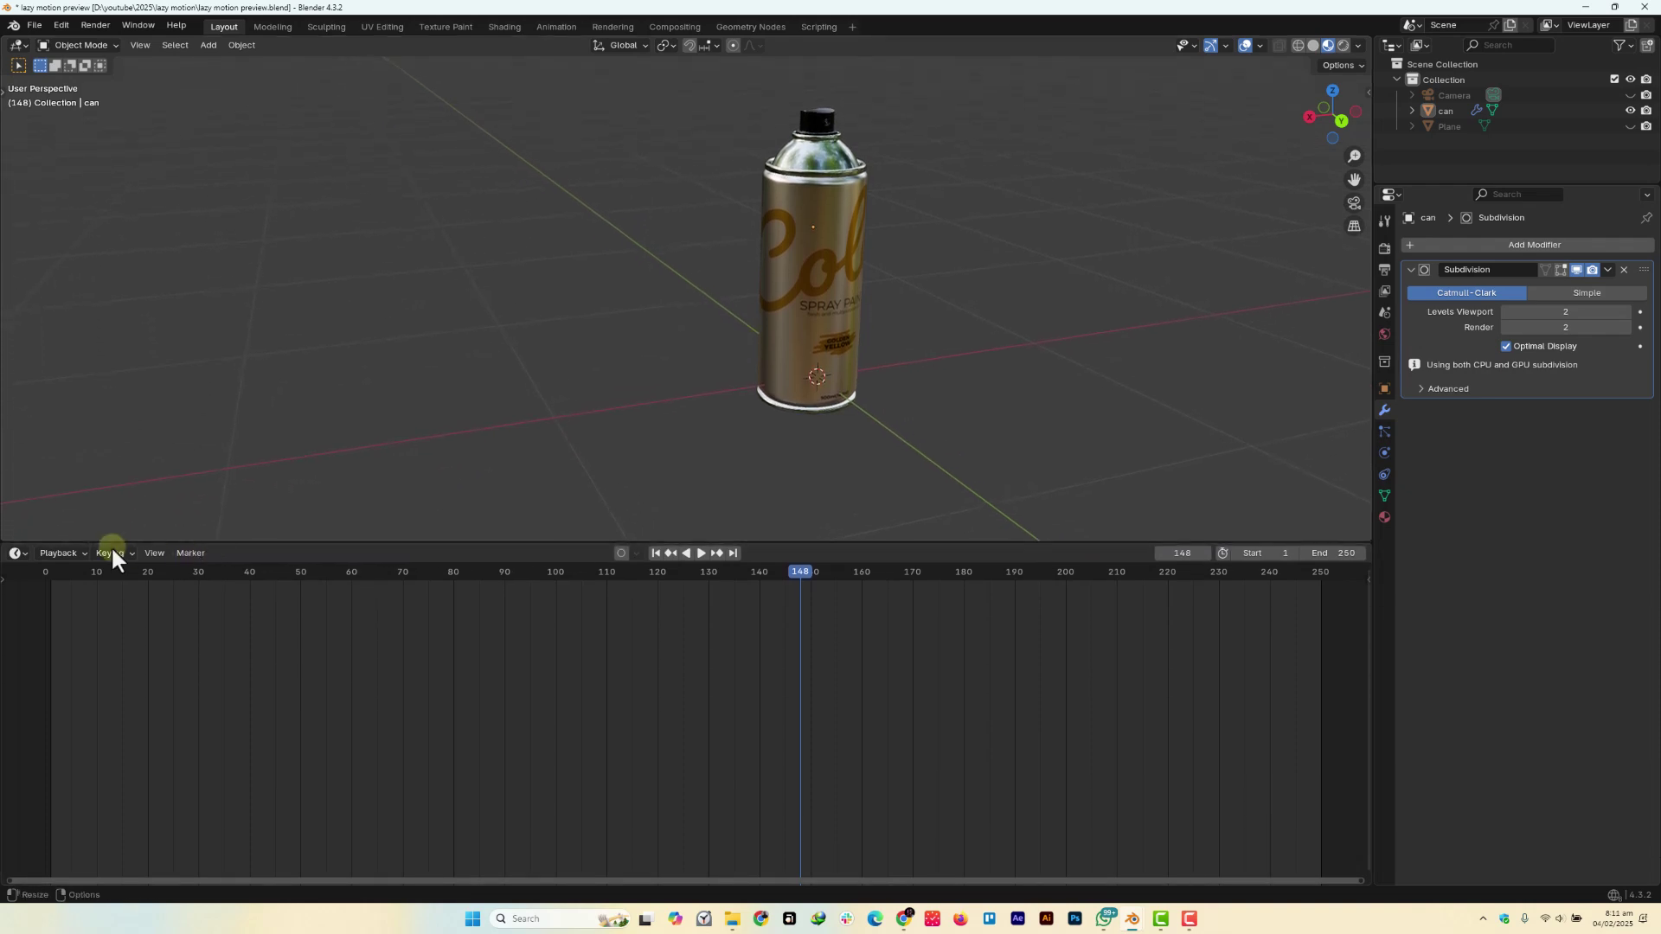
pyautogui.click(18, 553)
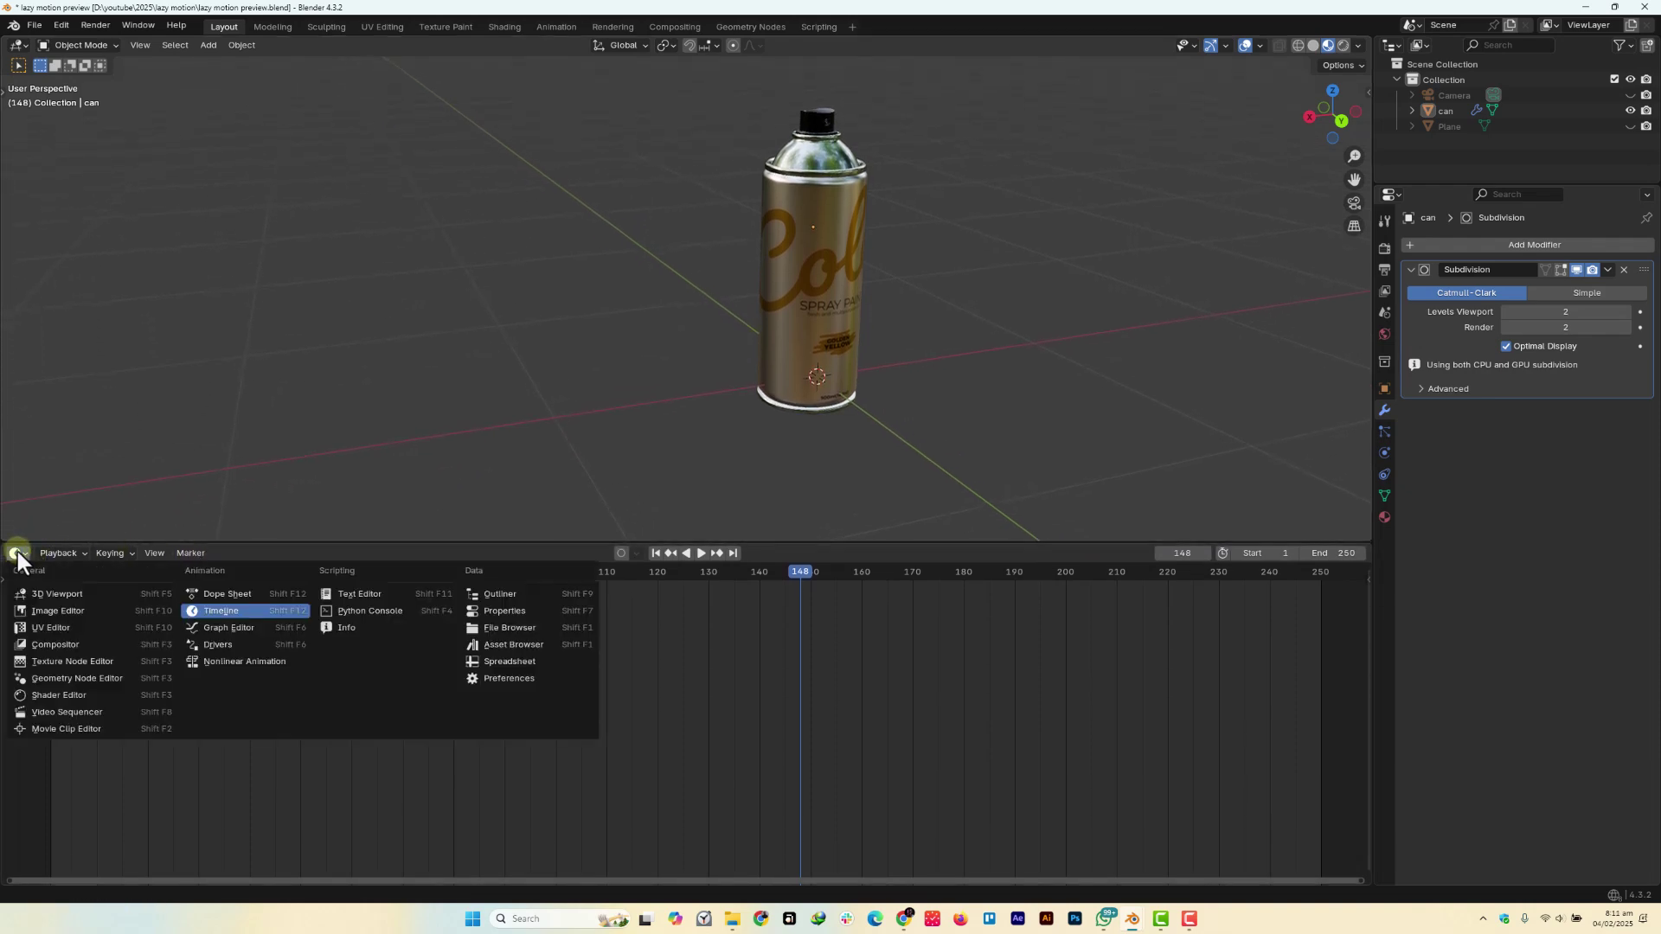
pyautogui.click(509, 646)
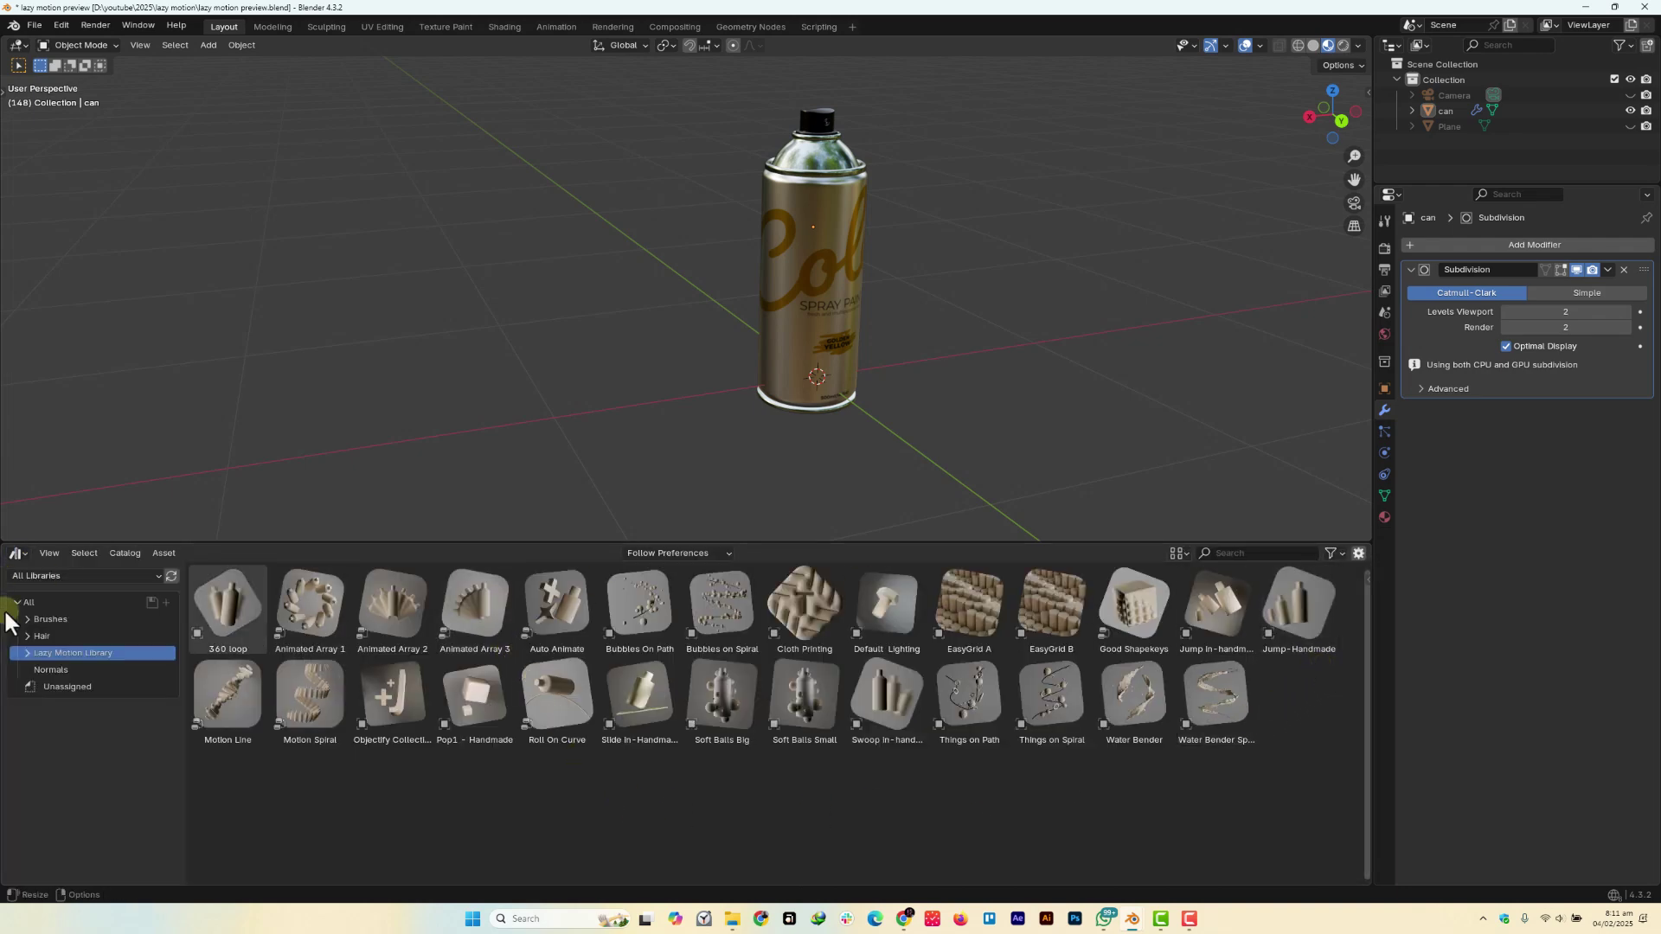
pyautogui.click(54, 620)
pyautogui.click(53, 651)
pyautogui.click(71, 671)
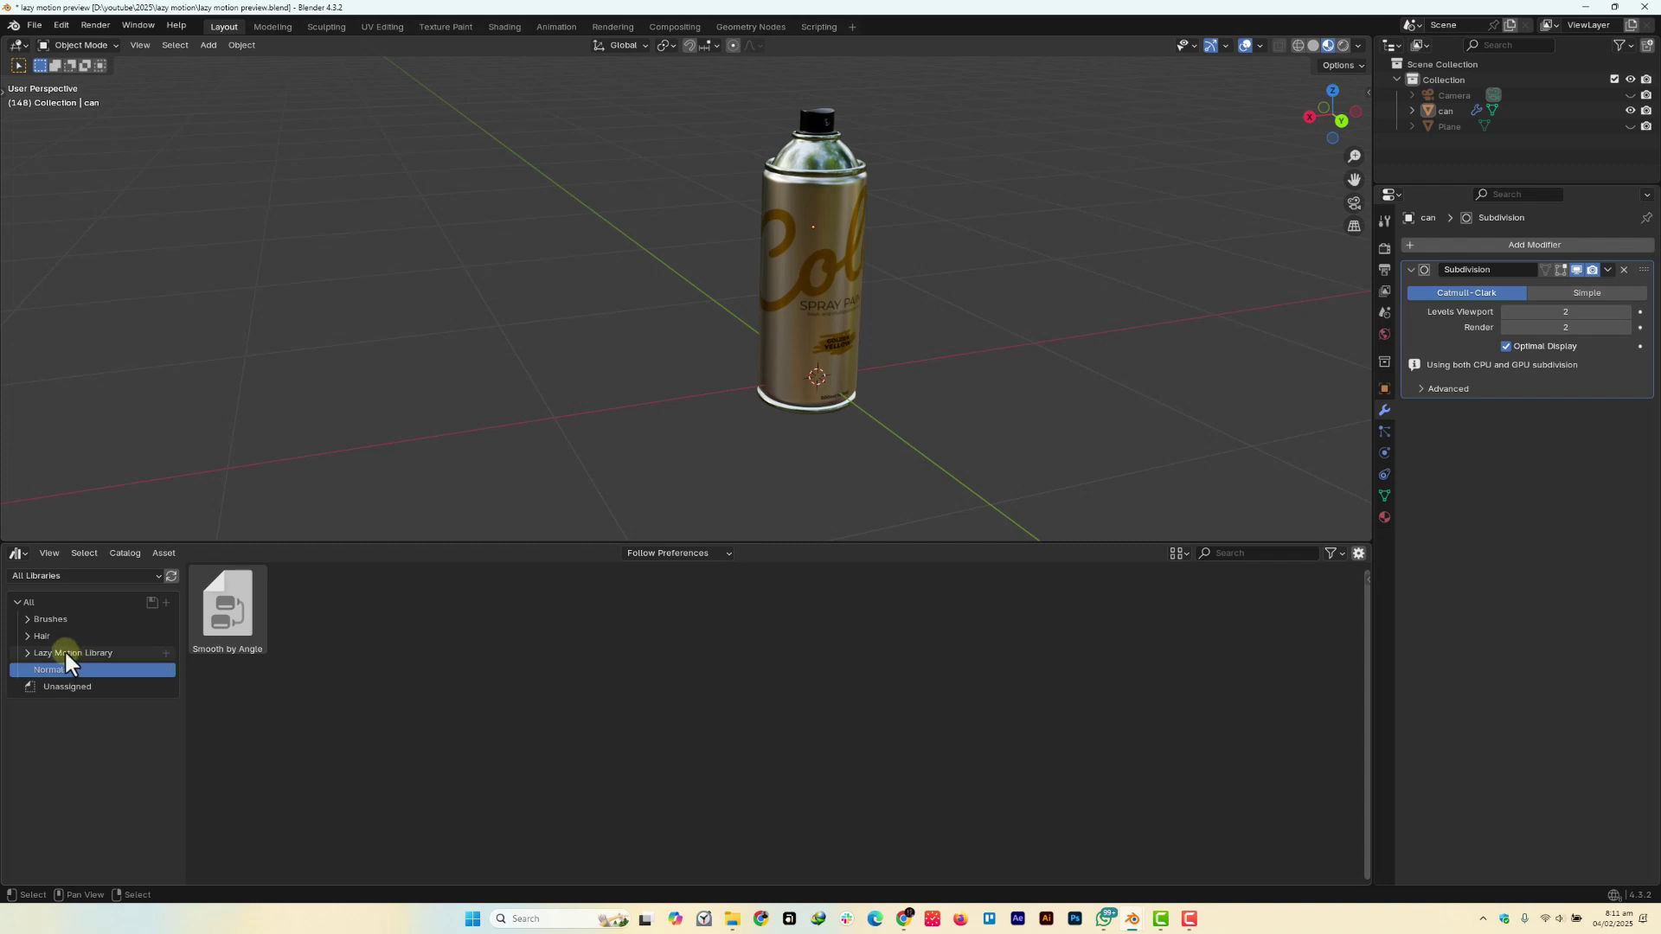
pyautogui.click(65, 653)
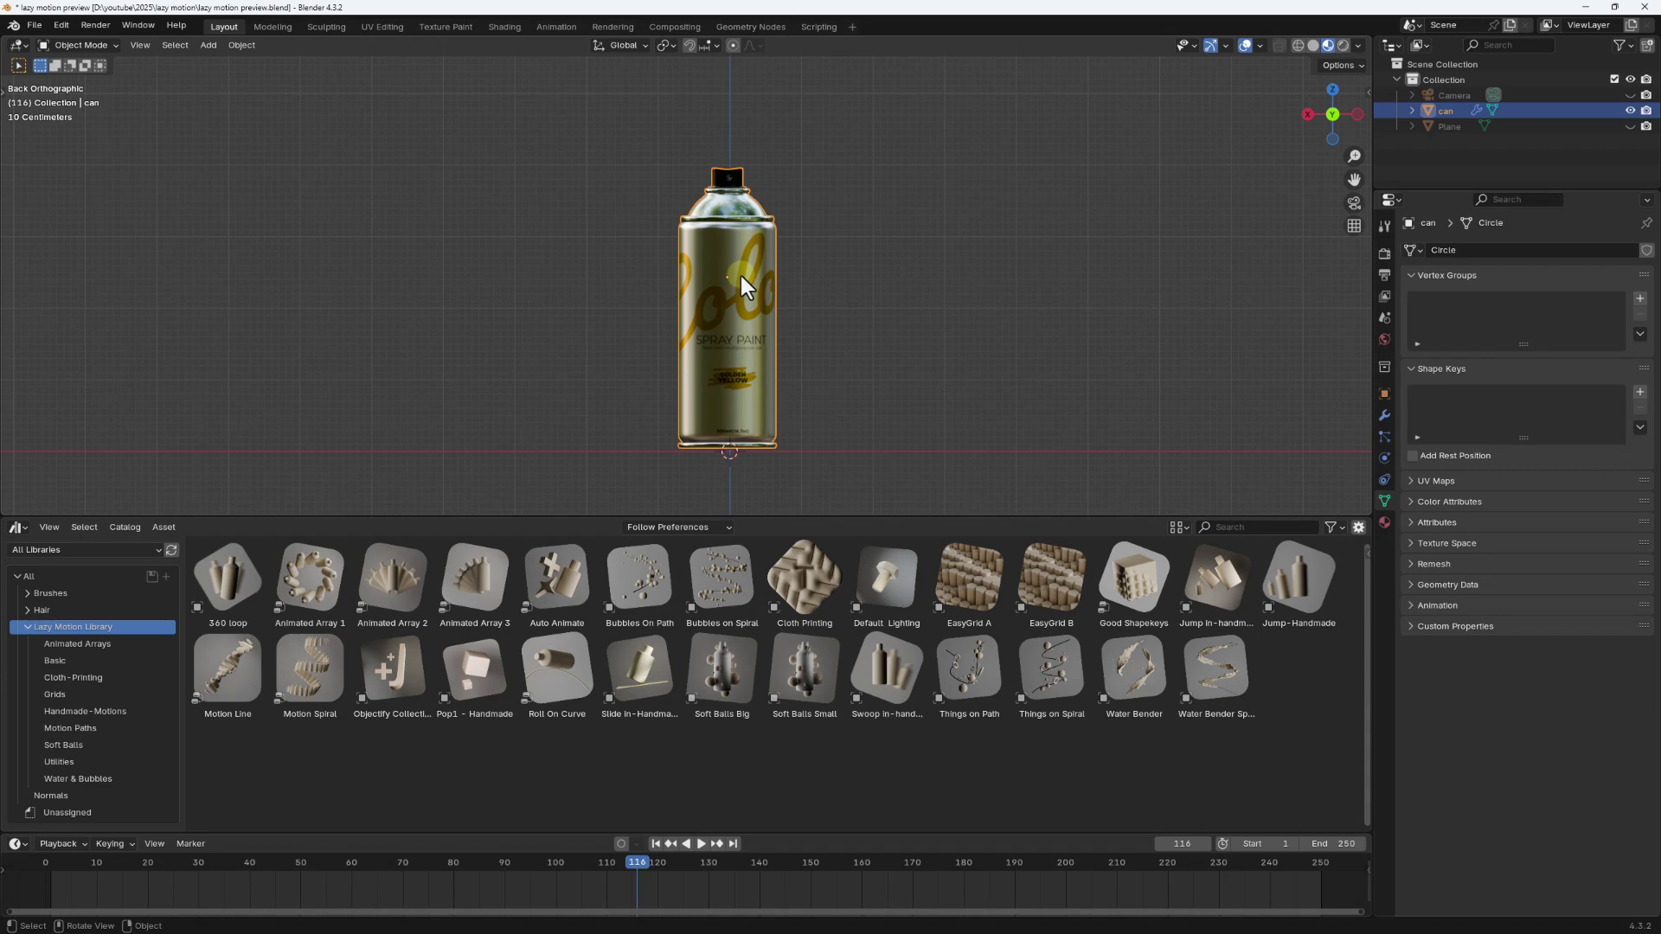
# Step: Rewind the playhead to frame 0 and resize the asset browser area
pyautogui.moveTo(638, 864); pyautogui.dragTo(13, 835)
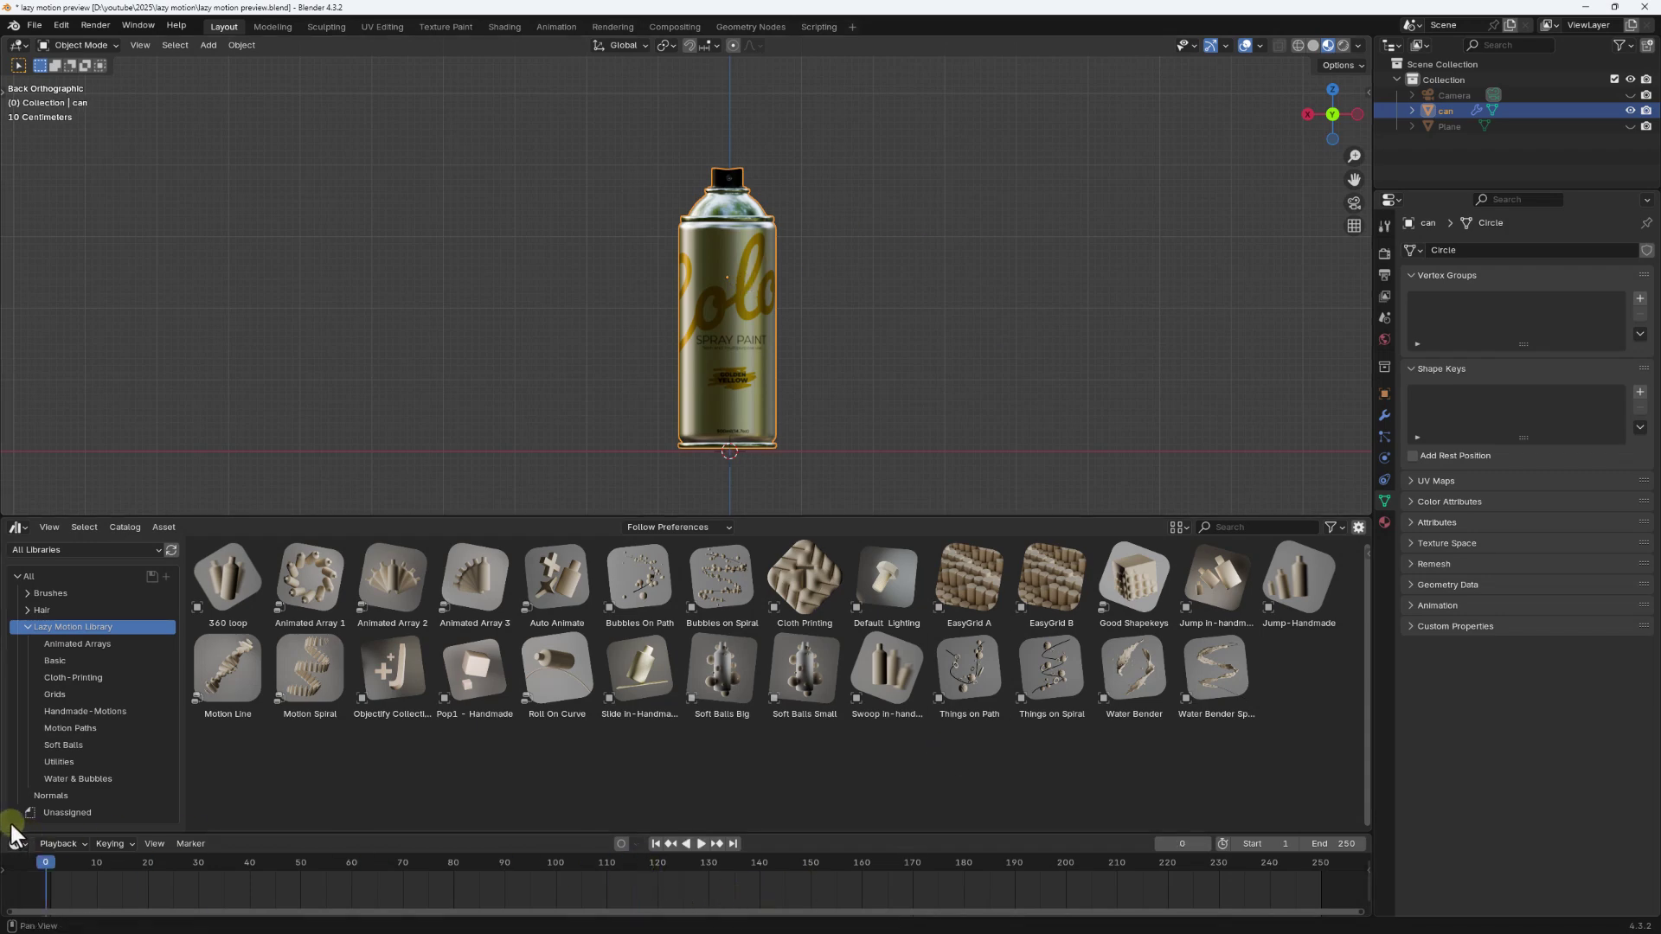
pyautogui.moveTo(781, 519); pyautogui.dragTo(775, 557)
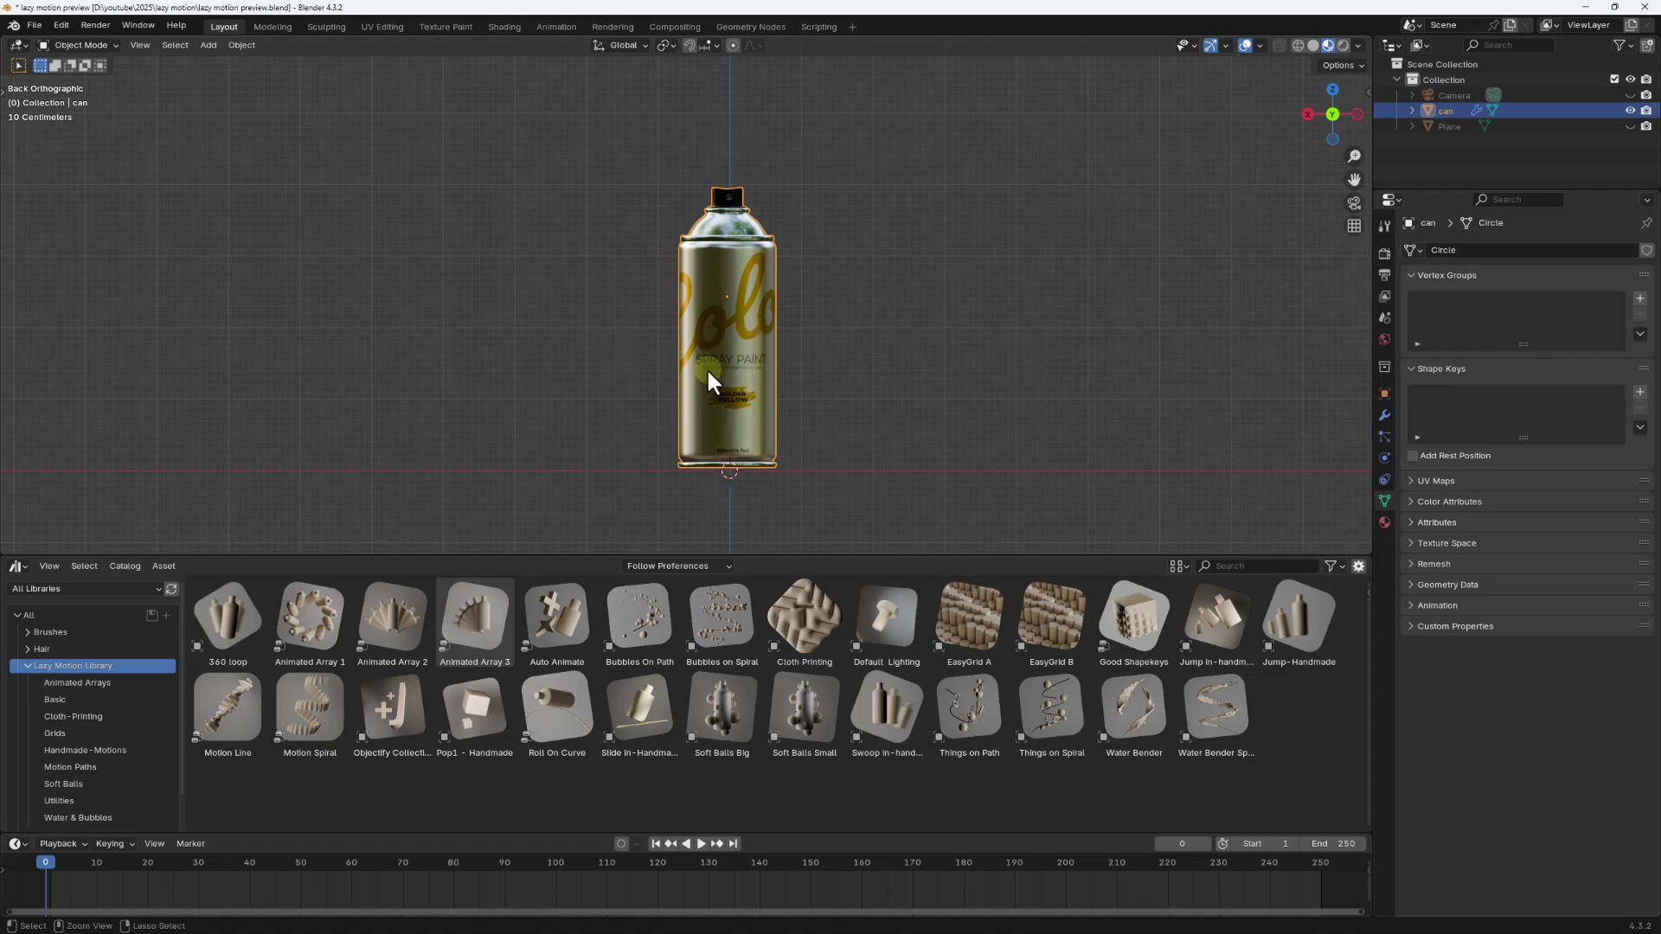
# Step: Apply the can's rotation and drop Animated Array 1 on it, forming a ring of ten cans
pyautogui.hotkey('ctrl', 'a')
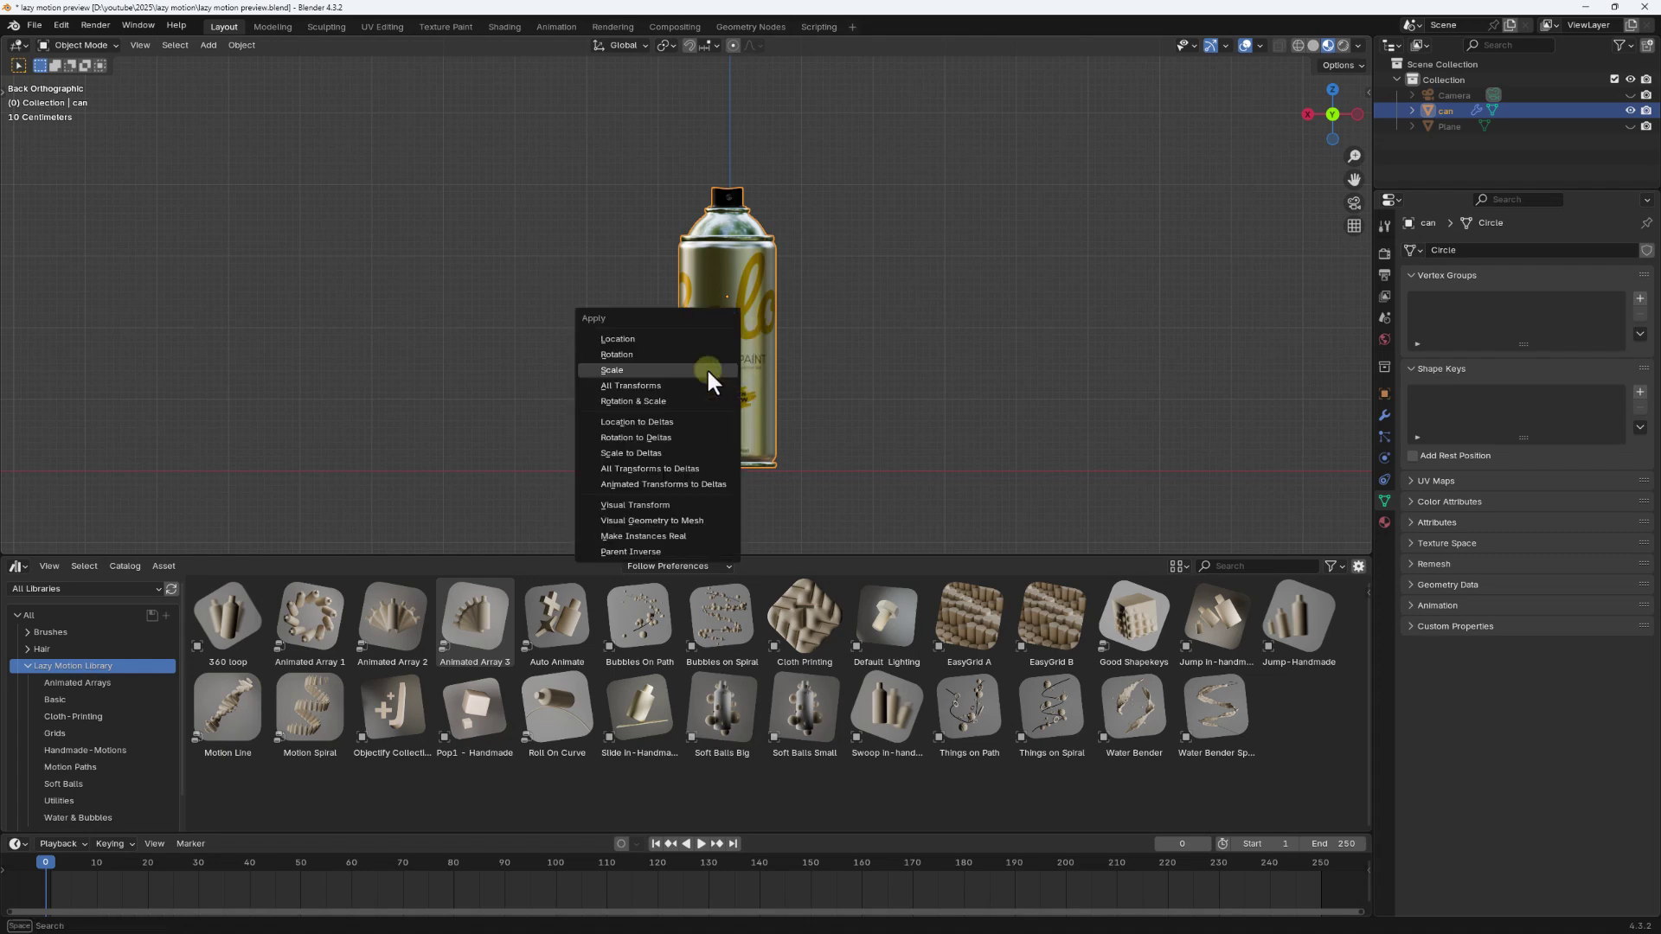
pyautogui.click(615, 370)
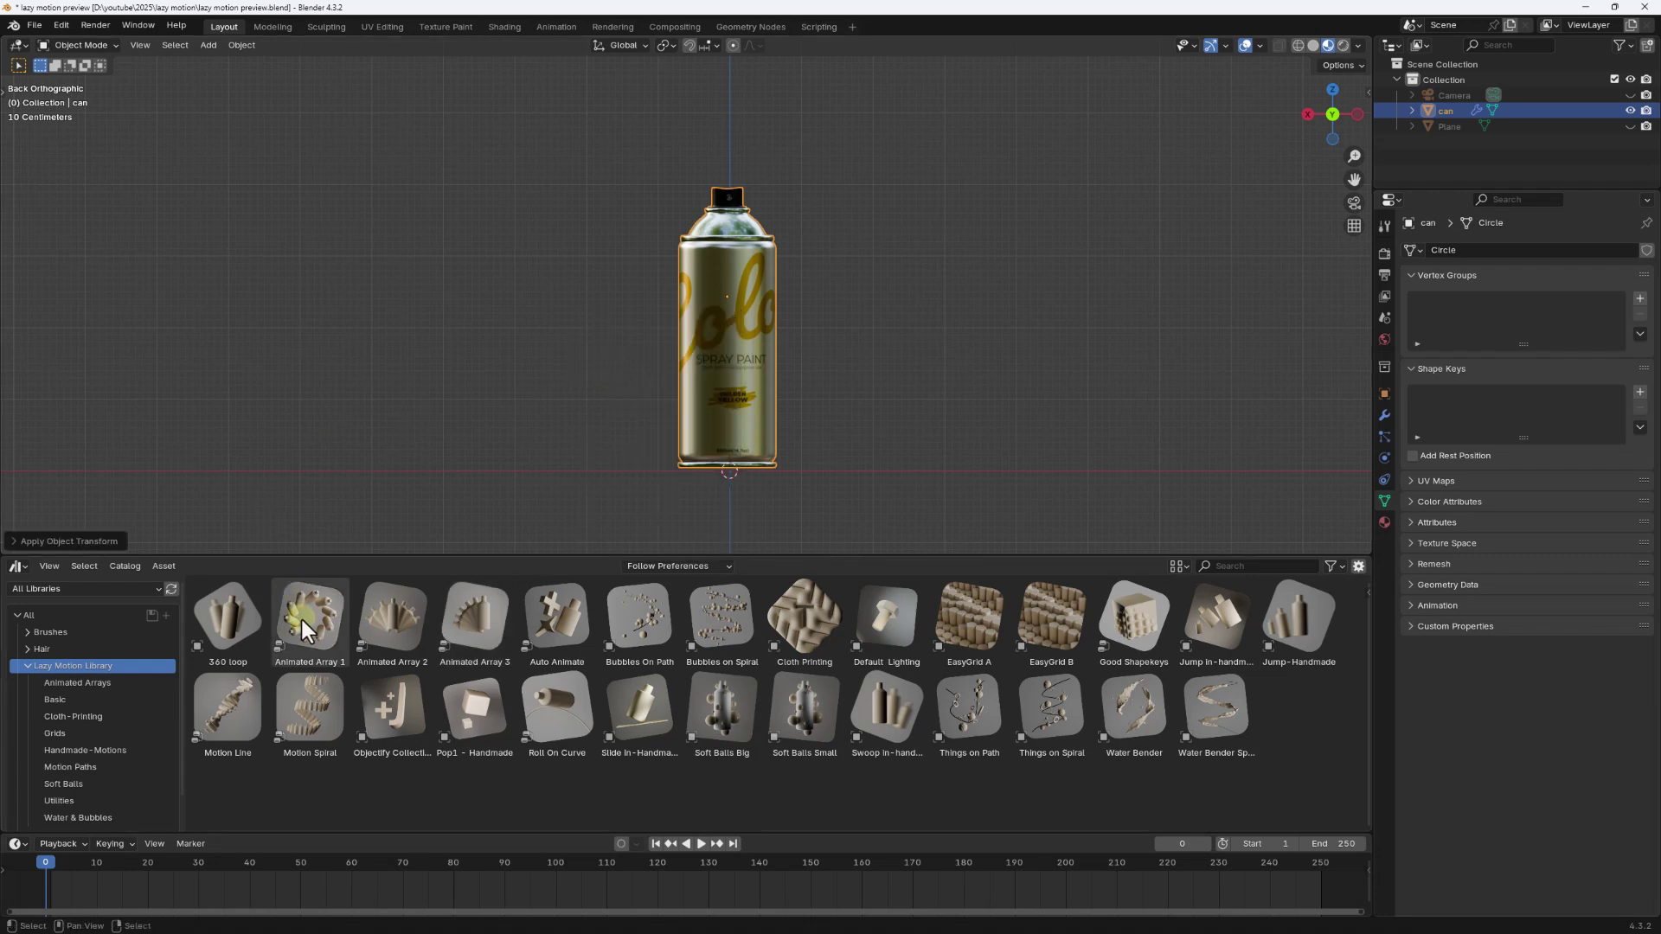
pyautogui.moveTo(308, 638); pyautogui.dragTo(716, 393)
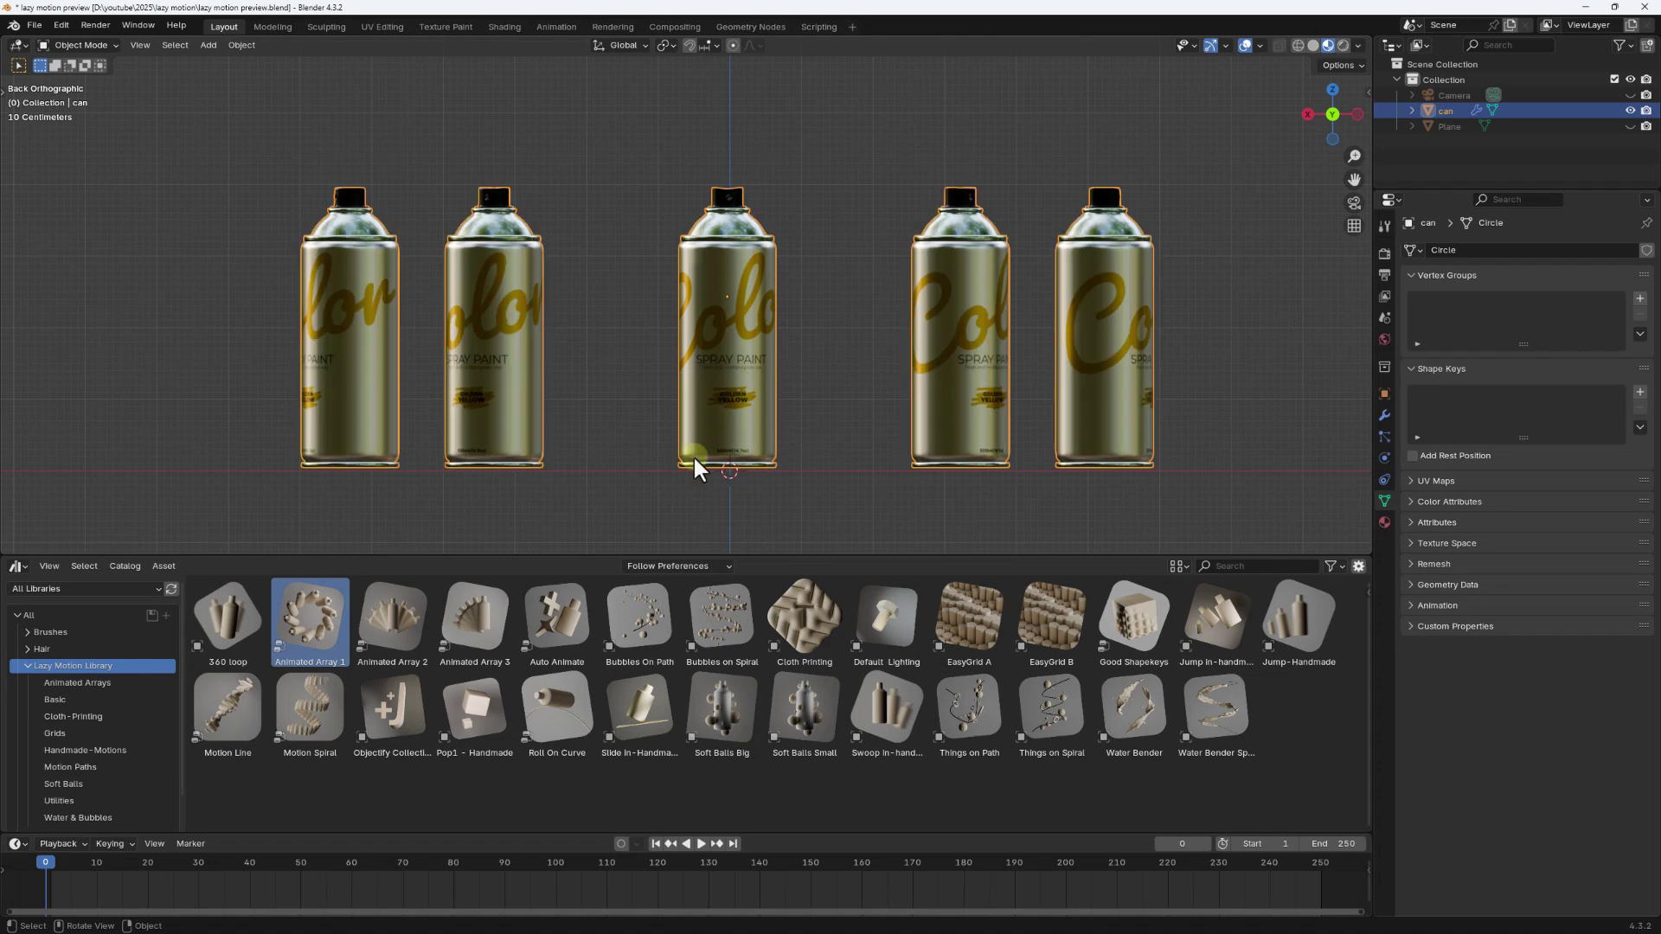
pyautogui.scroll(-4, 727, 407)
pyautogui.moveTo(735, 379); pyautogui.dragTo(724, 444, button='middle')
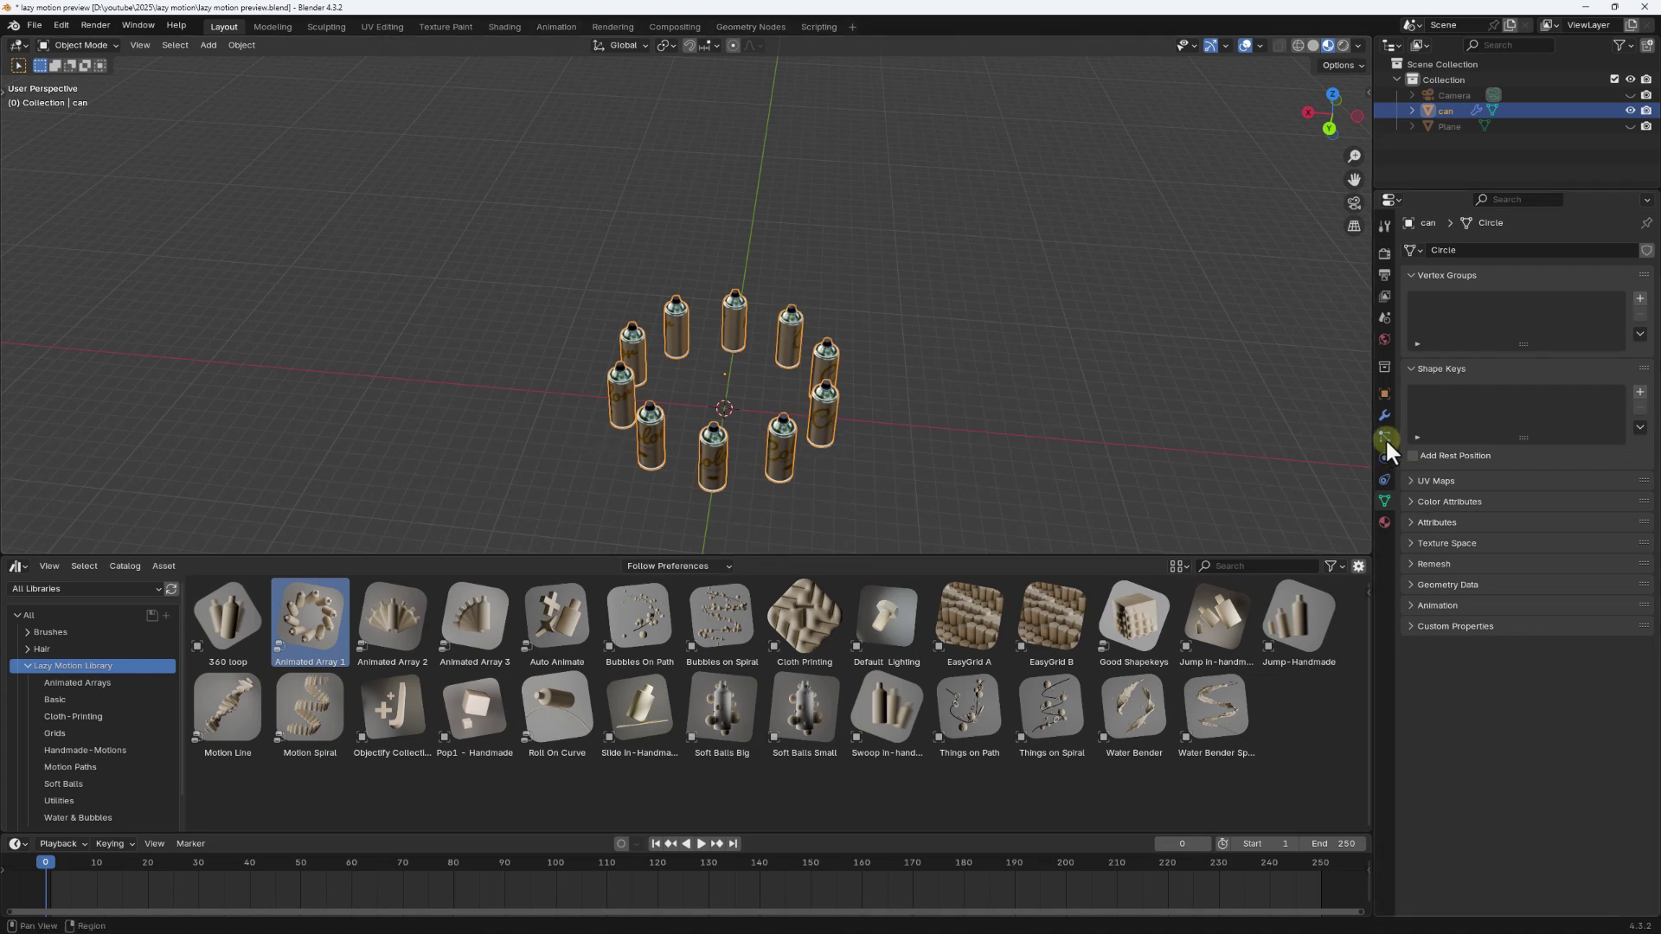
# Step: Show the Animated Array 1 modifier settings, preview playback, and return to the first frame
pyautogui.click(1384, 415)
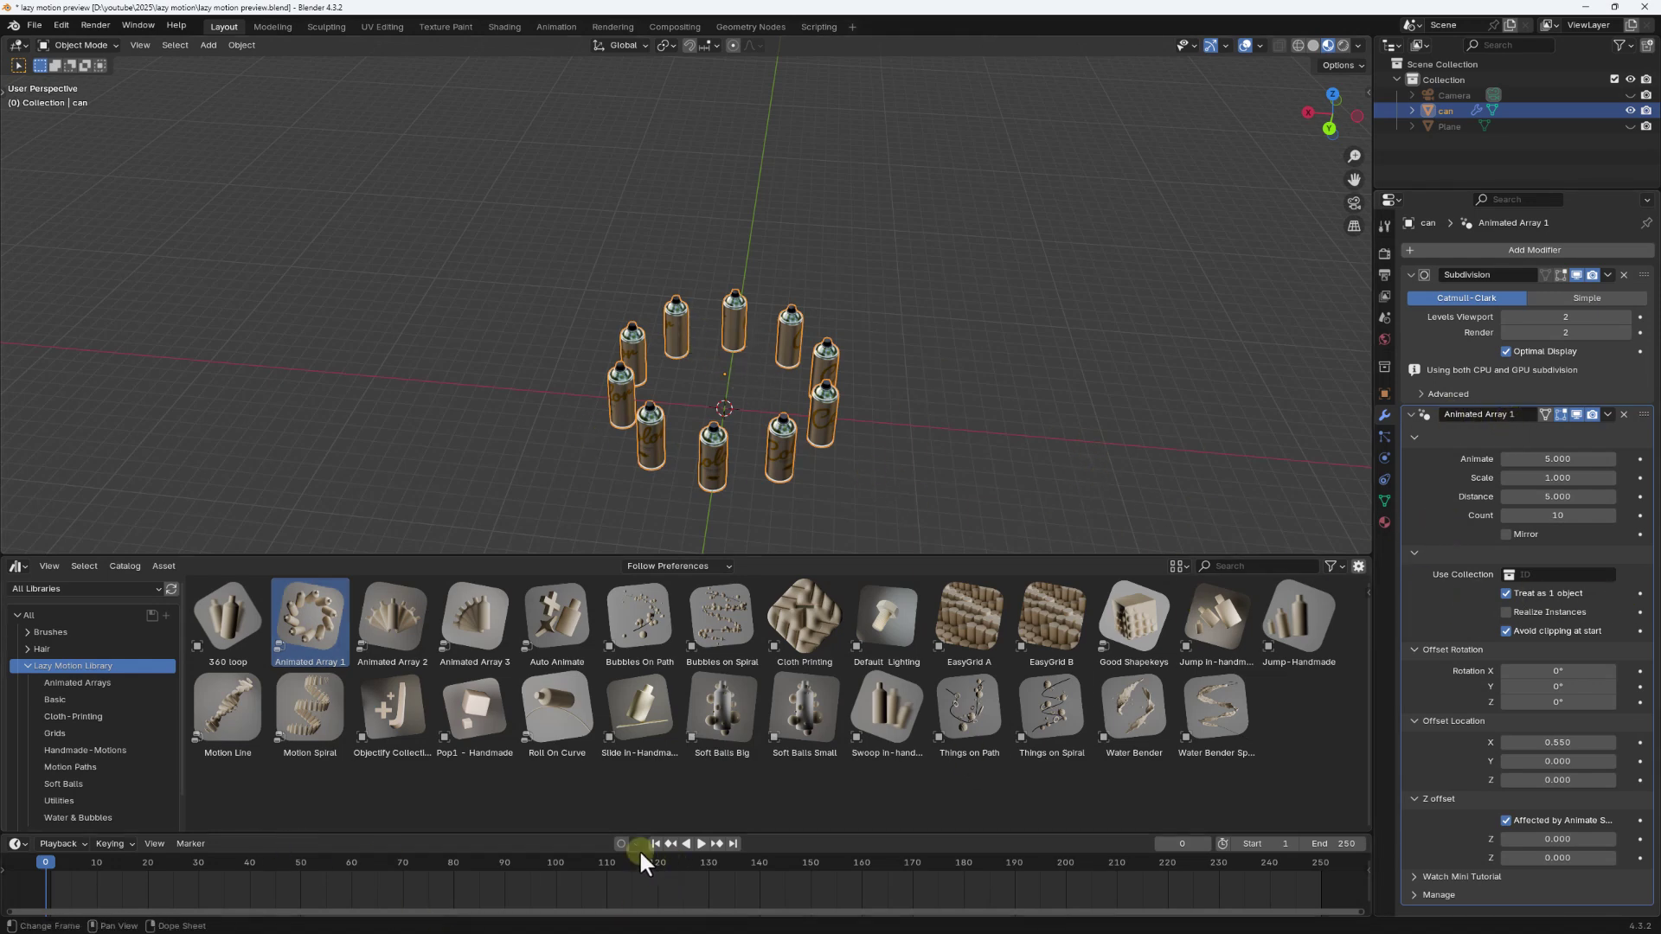
pyautogui.click(702, 845)
pyautogui.press('space')
pyautogui.click(47, 870)
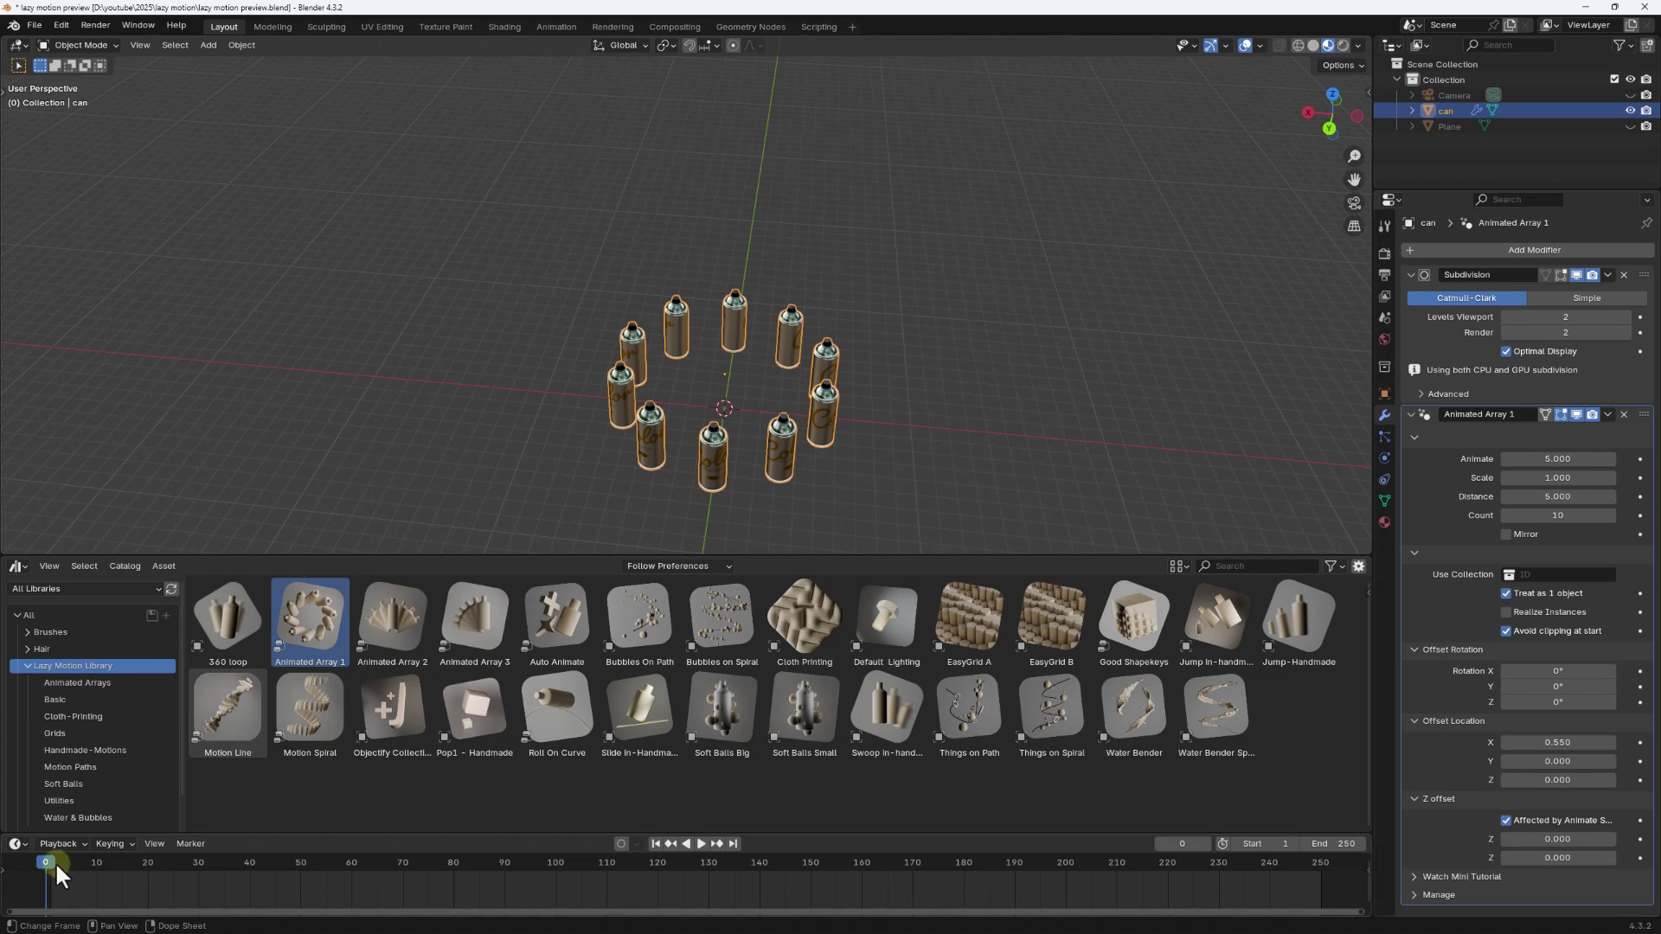
# Step: Keyframe Animate at 5.000 on frame 40 and preview the animation
pyautogui.moveTo(55, 862); pyautogui.dragTo(251, 861)
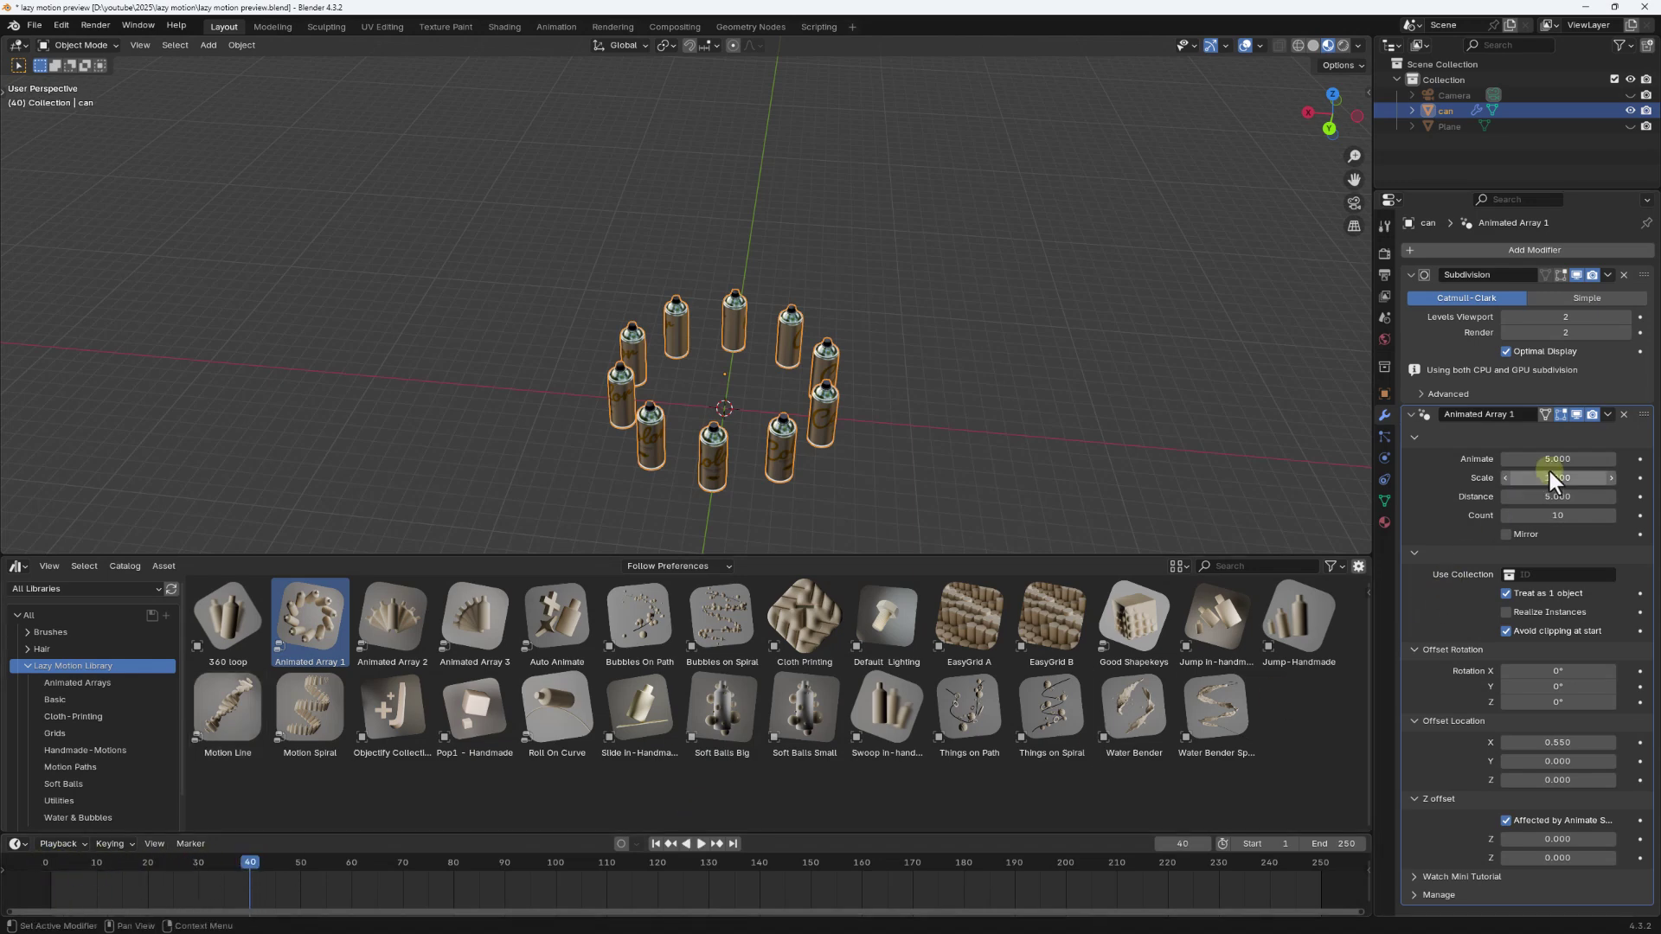
pyautogui.rightClick(1581, 456)
pyautogui.click(1528, 459)
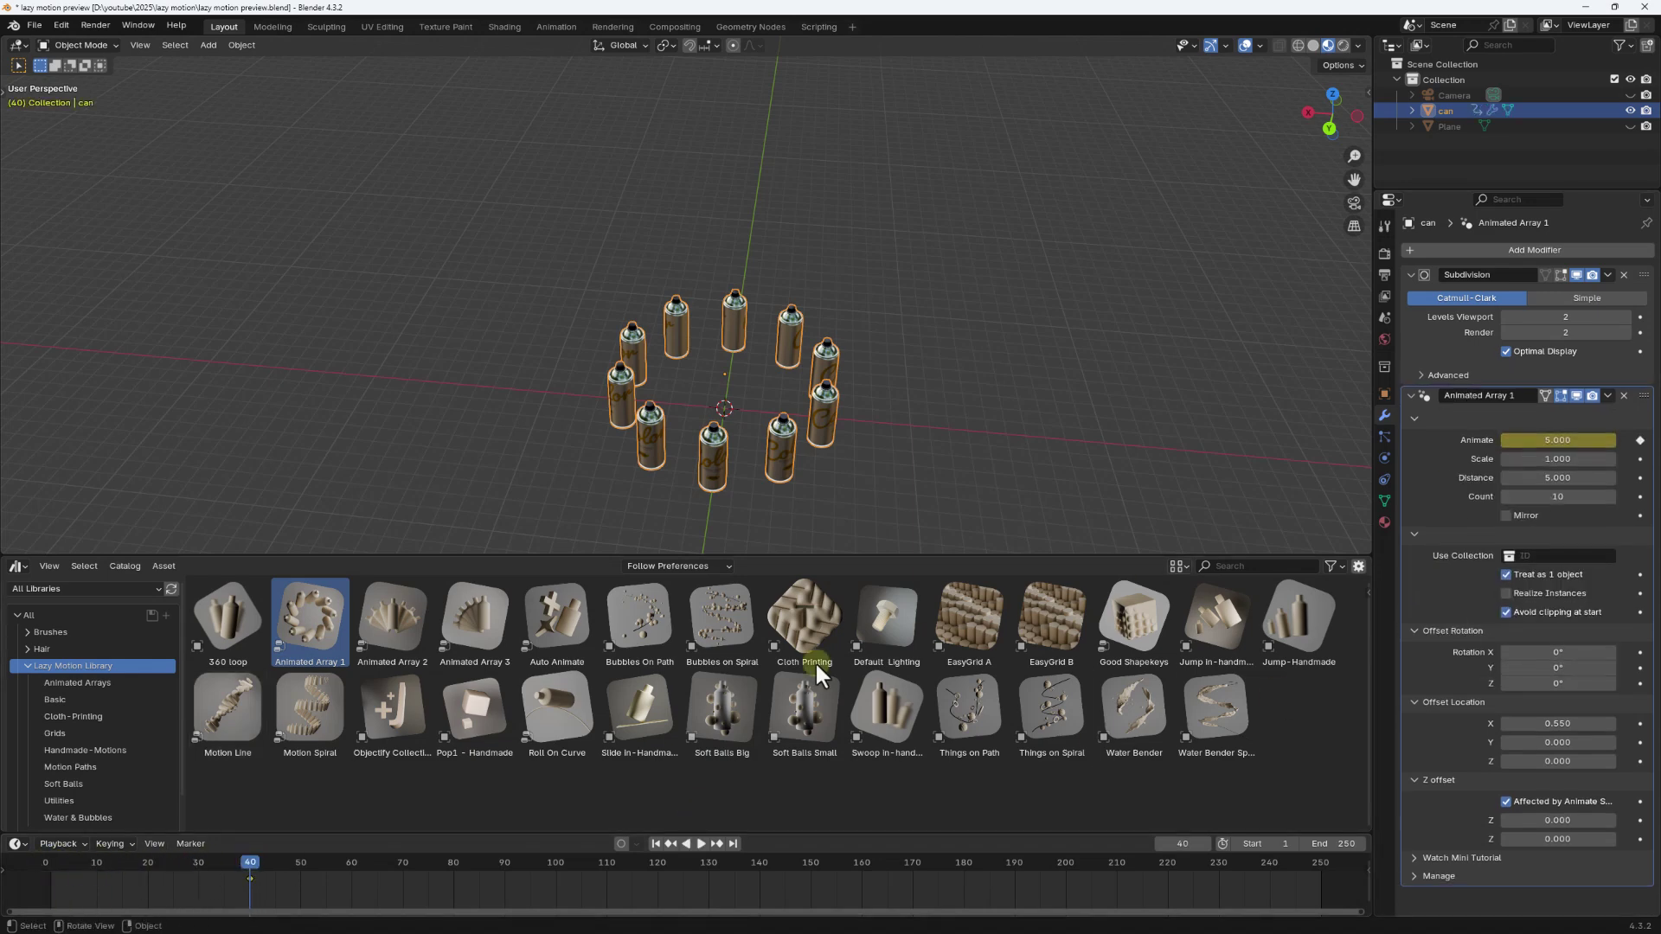
pyautogui.press('space')
pyautogui.moveTo(247, 858); pyautogui.dragTo(44, 870)
pyautogui.press('space')
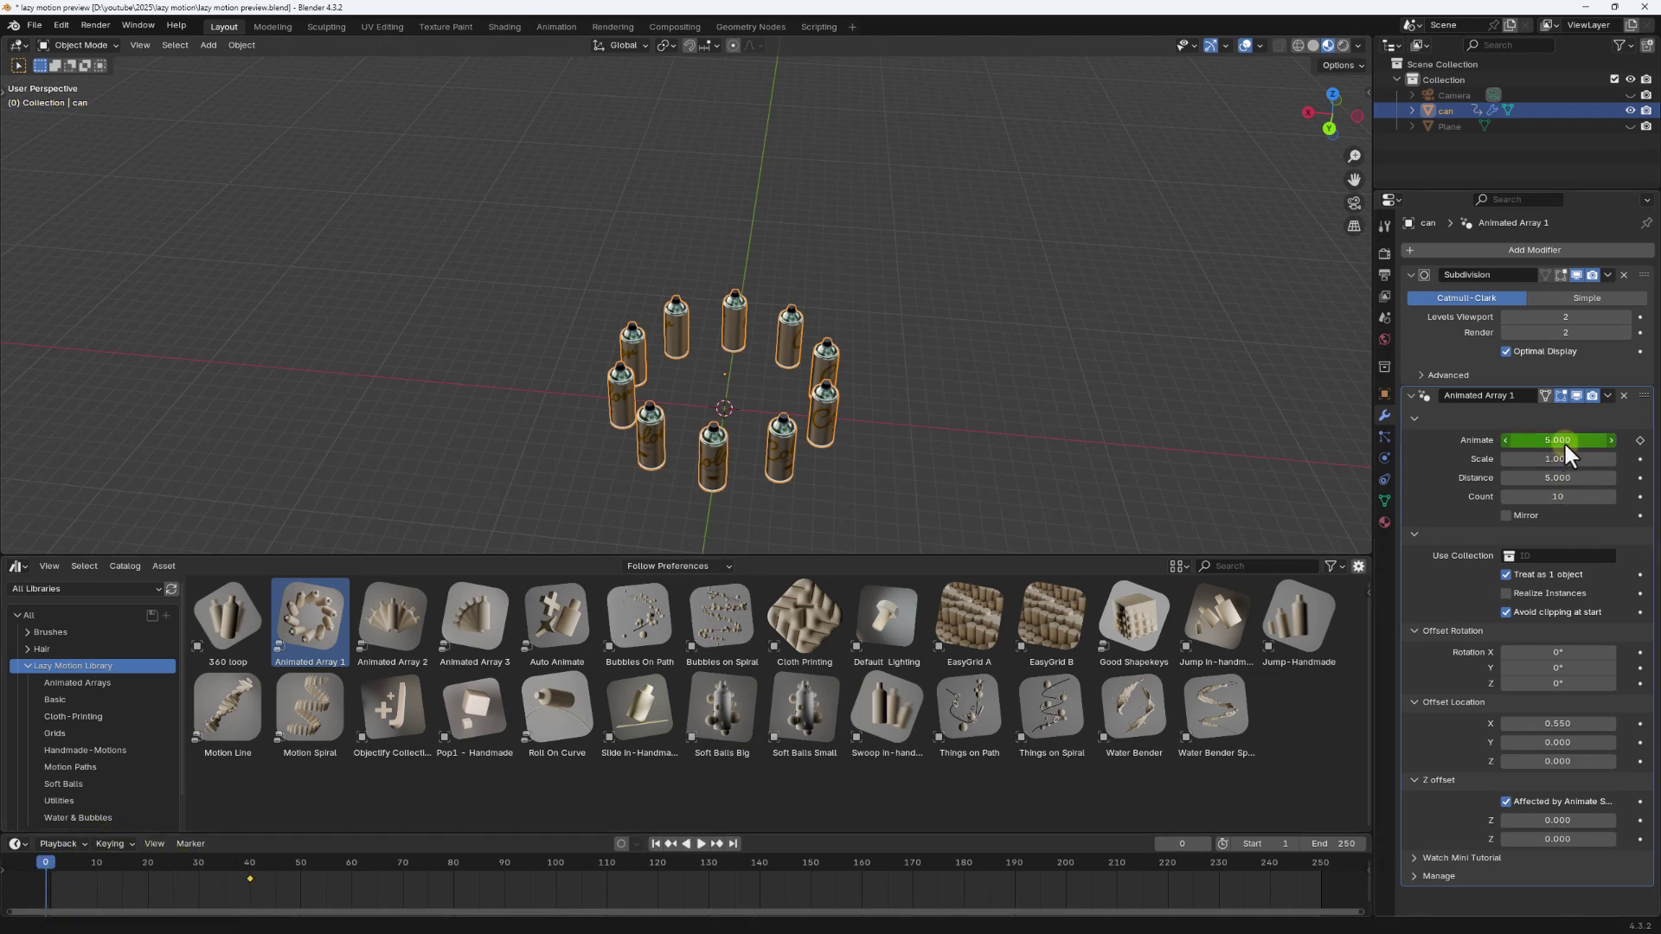
# Step: Set Animate to 0 and keyframe it on frame 0
pyautogui.press('BackSpace')
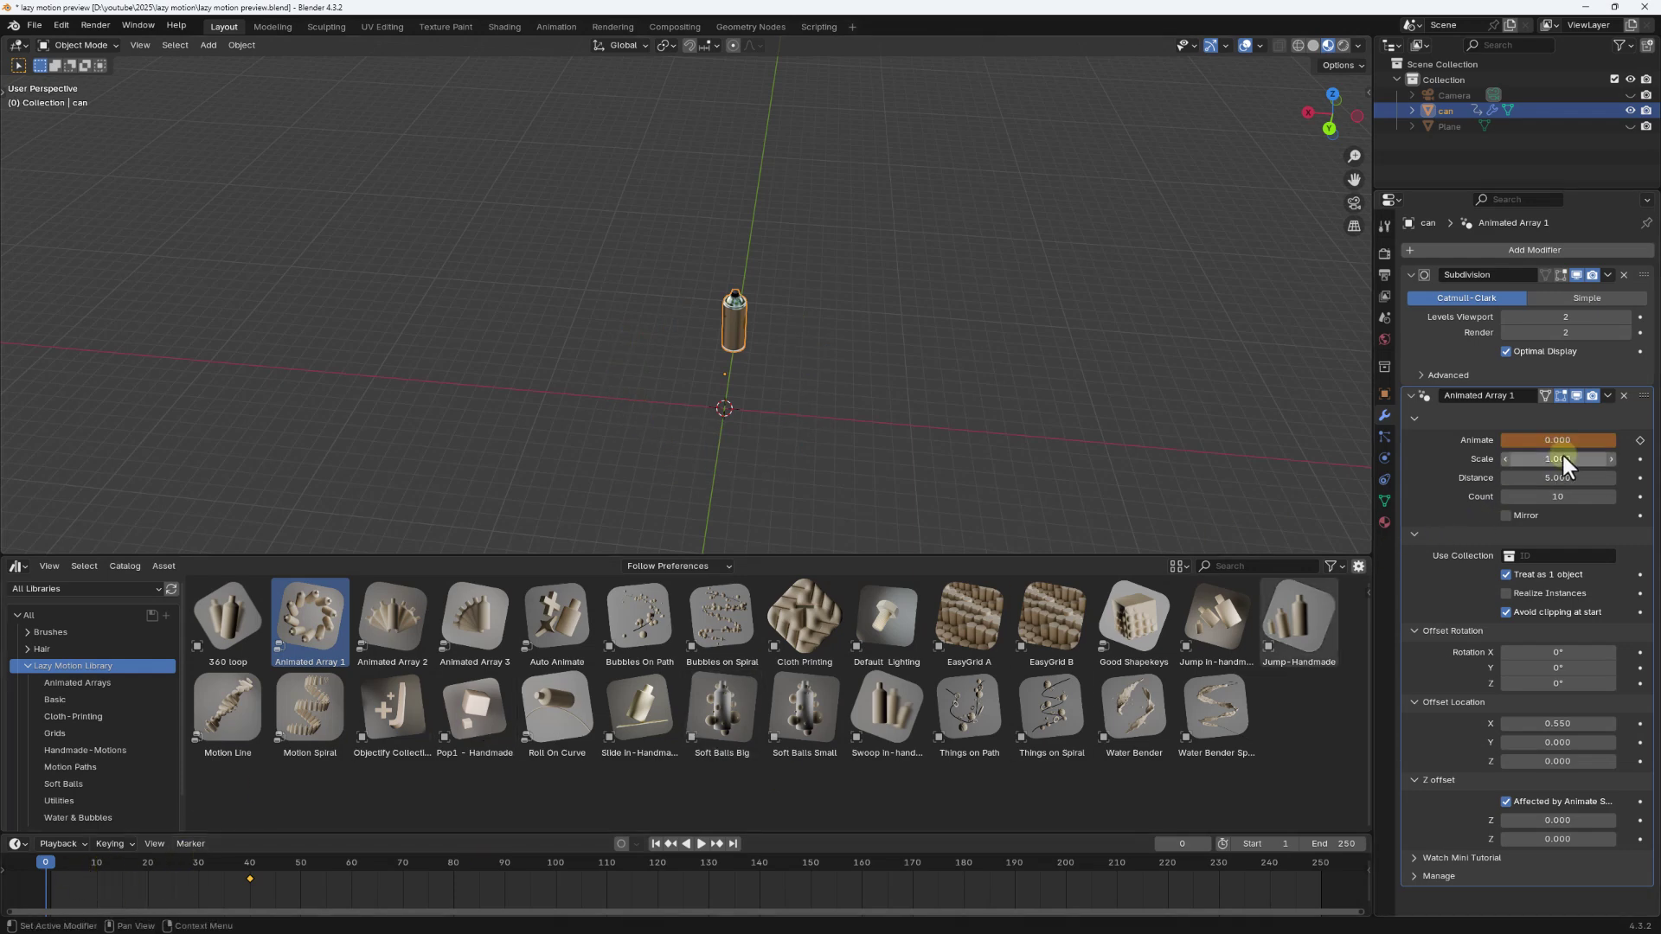
pyautogui.rightClick(1575, 430)
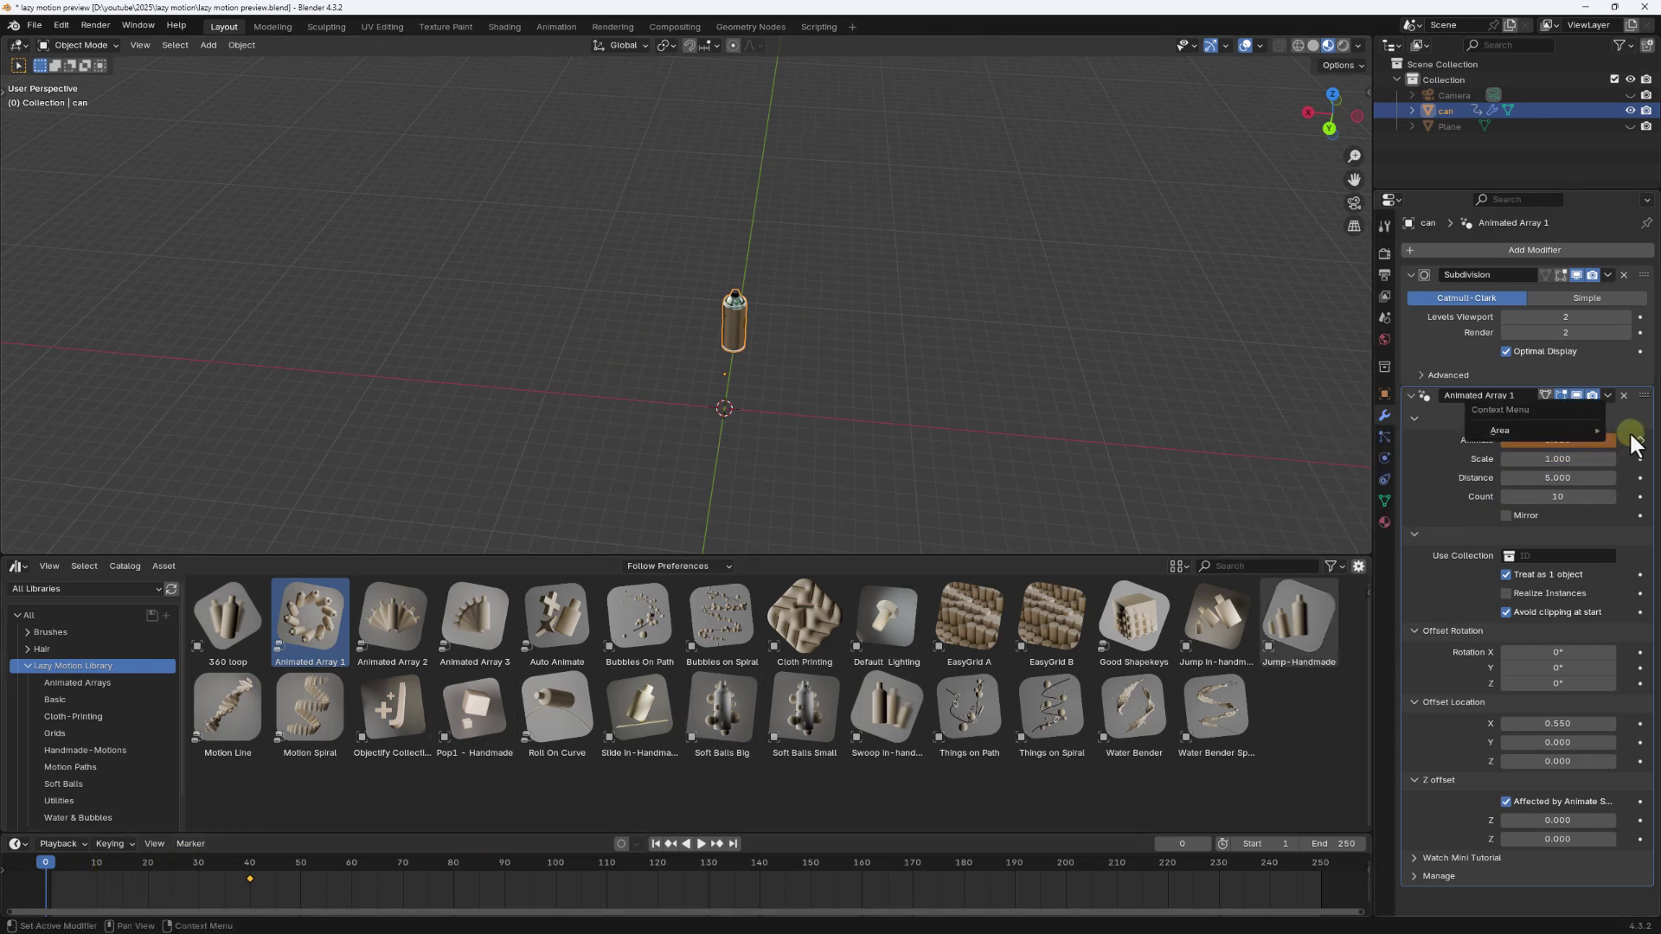
pyautogui.rightClick(1567, 441)
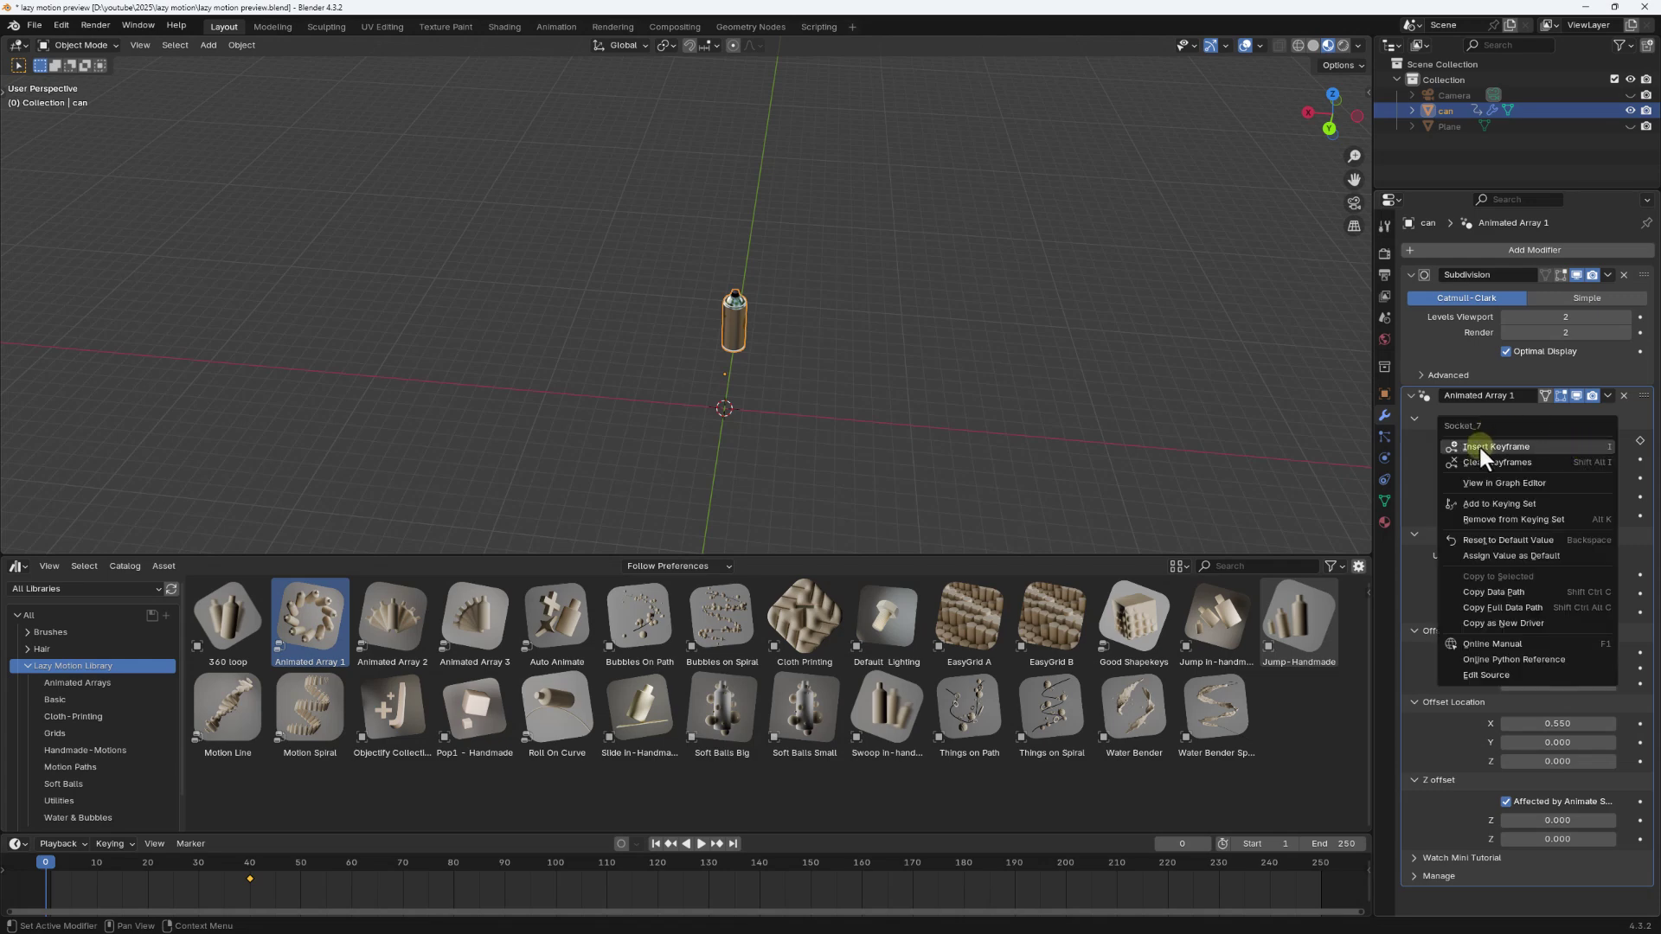
pyautogui.click(1478, 445)
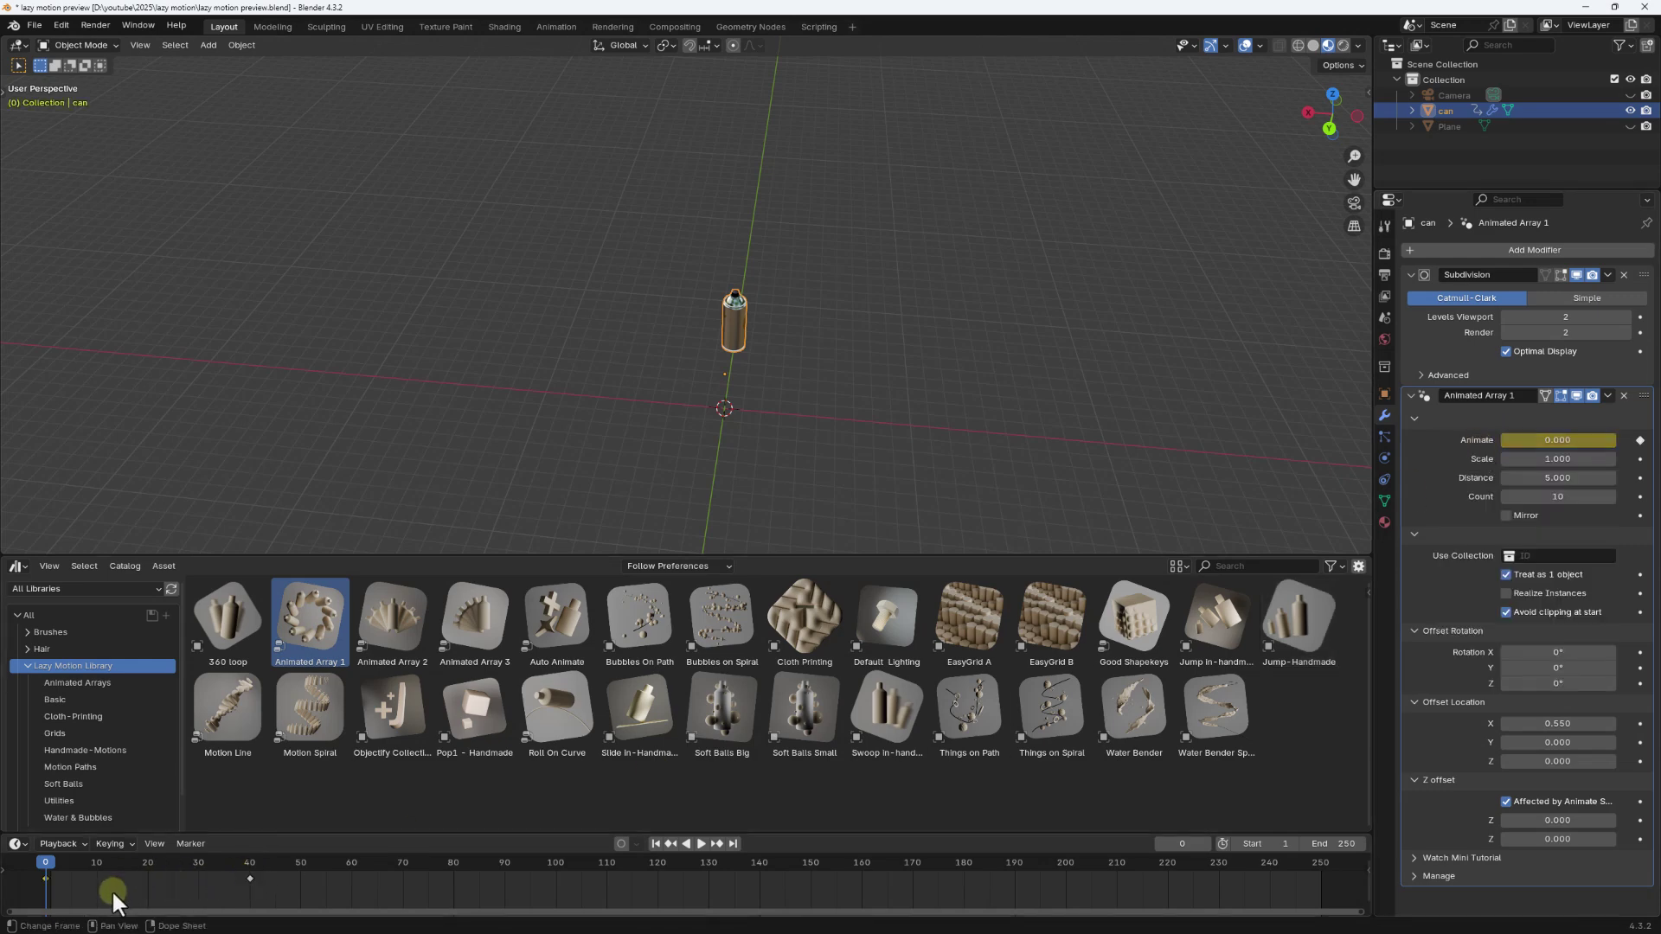
# Step: Play the array animation from the start to preview it
pyautogui.press('space')
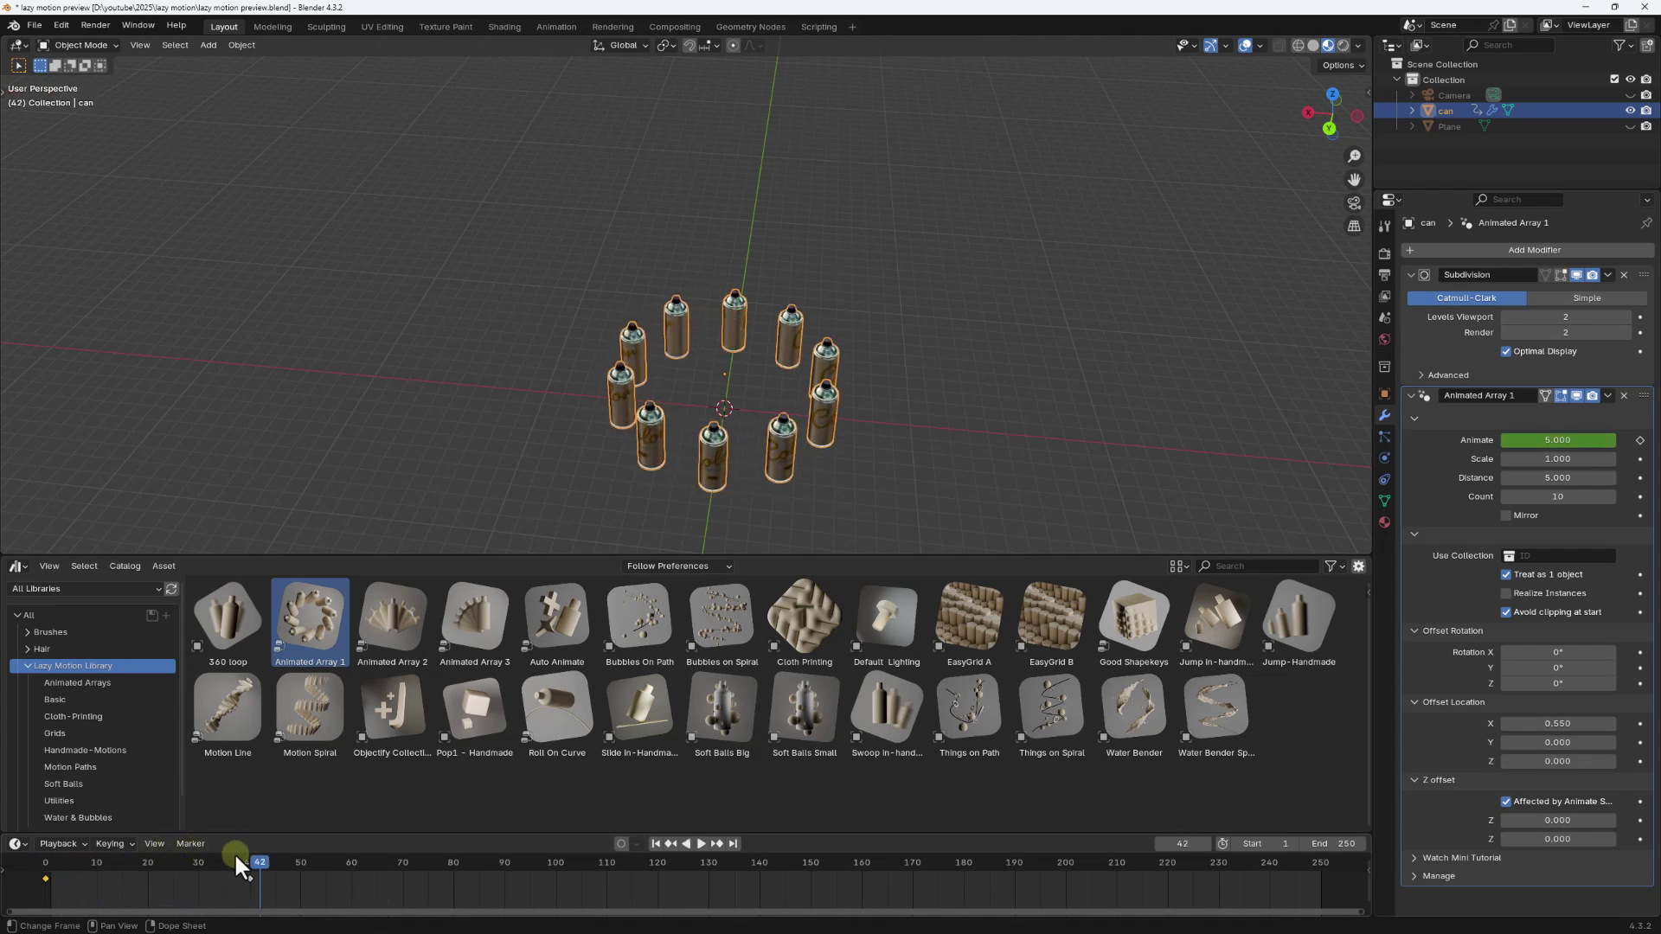
pyautogui.hotkey('shift', 'Left')
pyautogui.press('space')
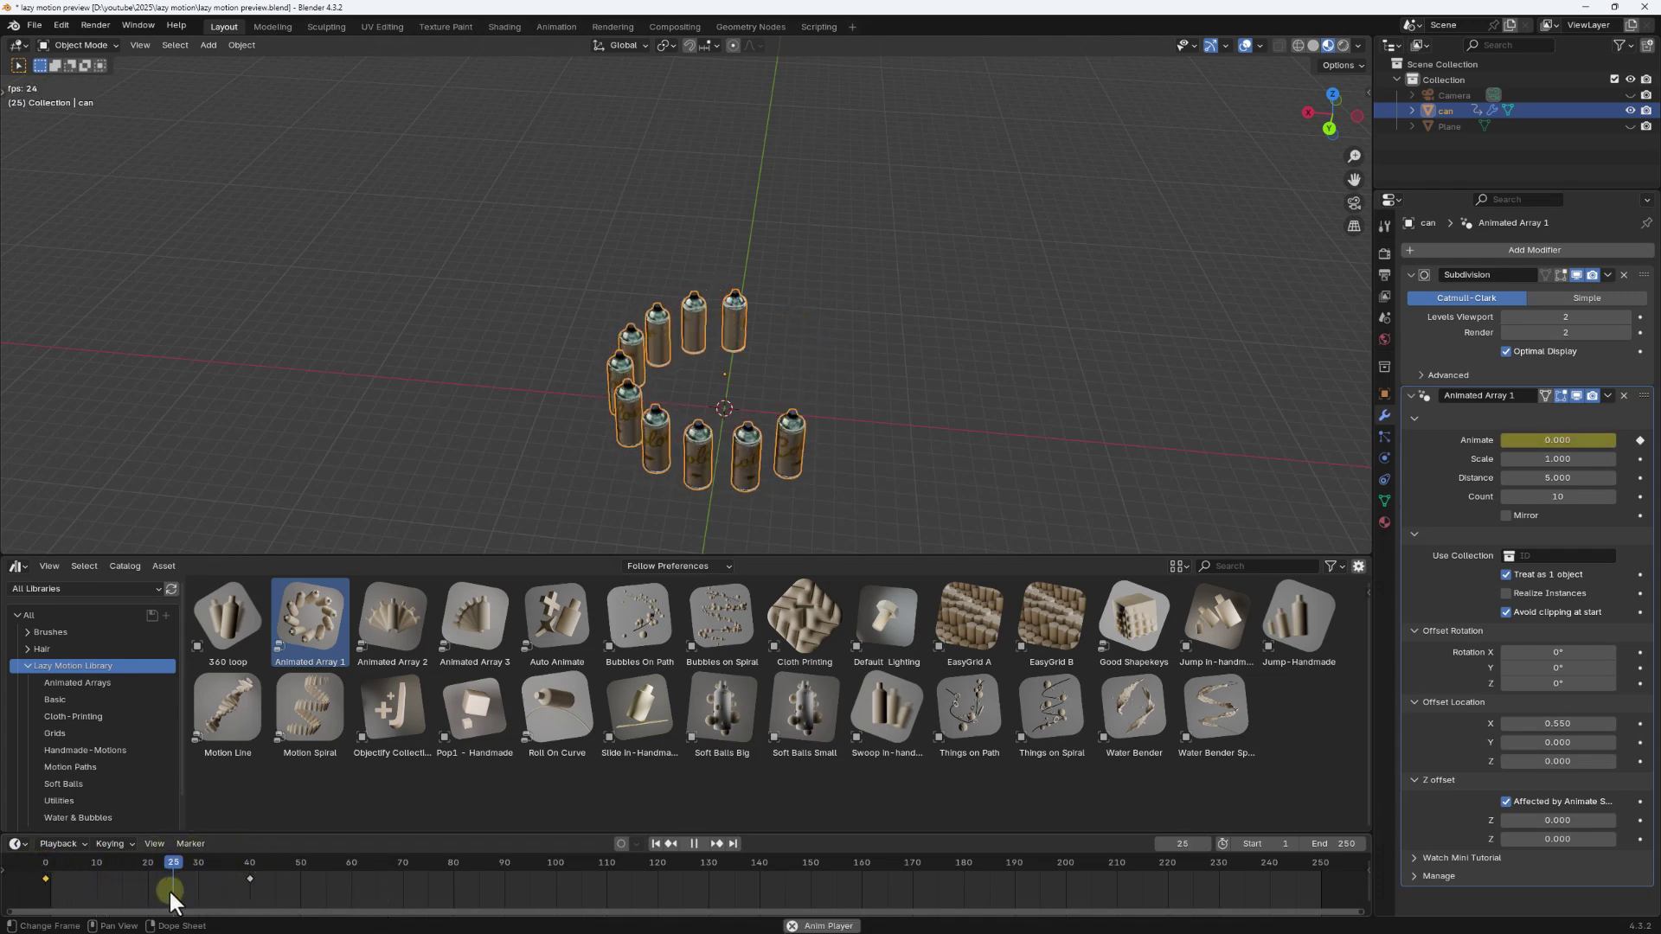
pyautogui.press('space')
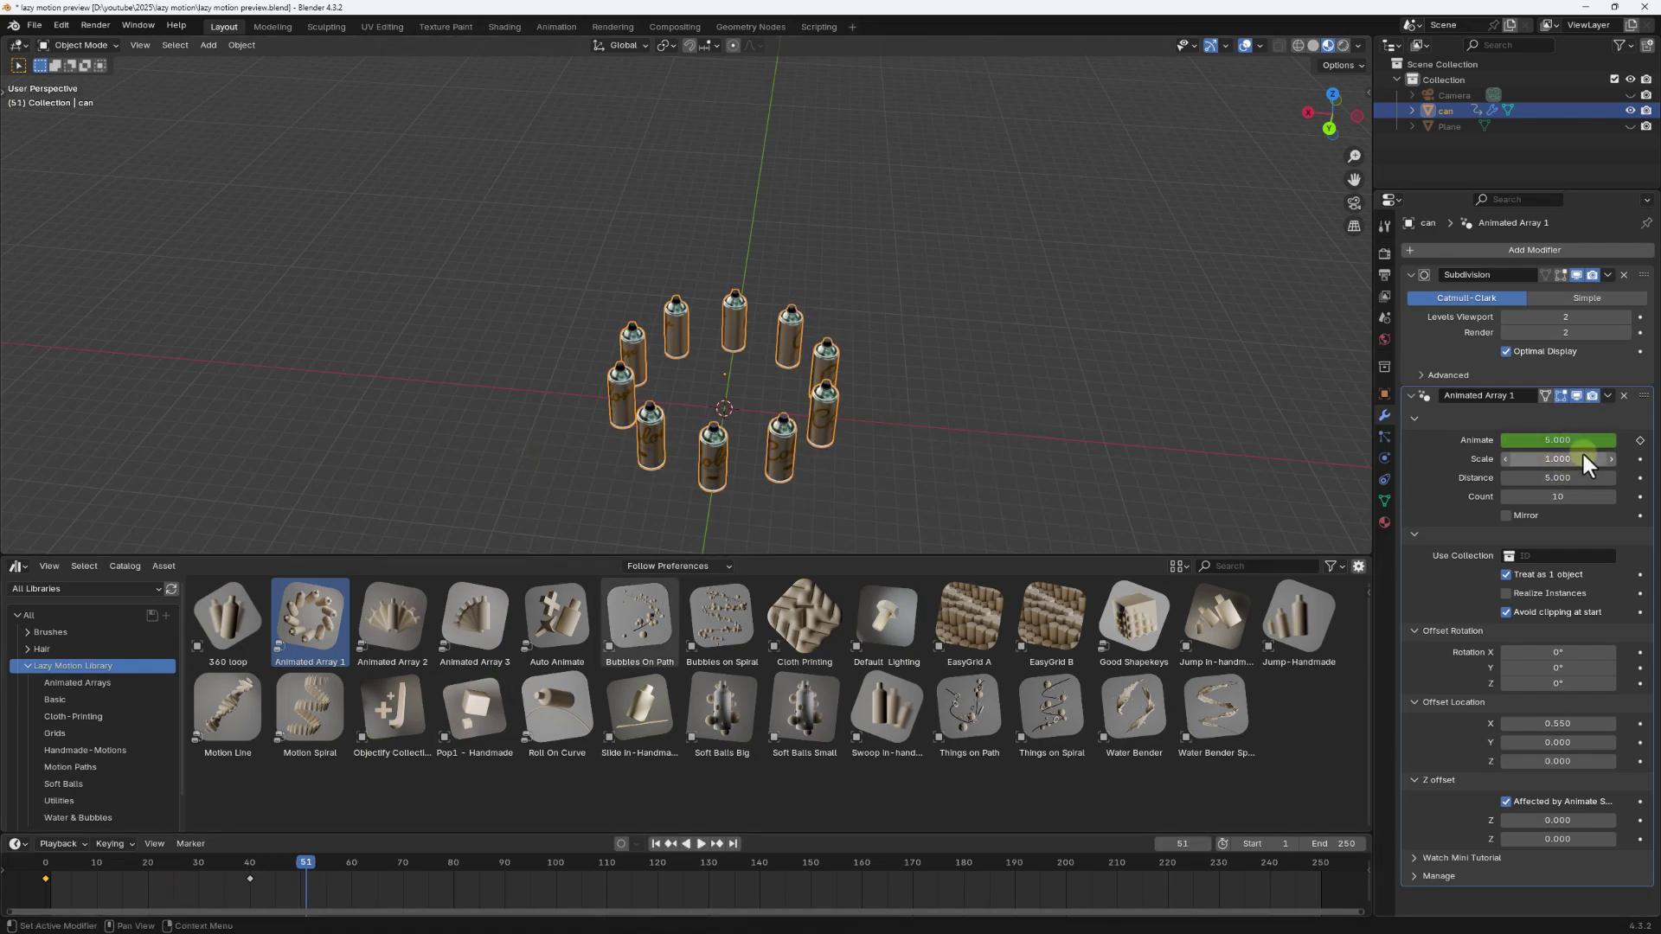
# Step: Set Scale 1.030, Distance 3.950 and Count 14, toggling Mirror on and off
pyautogui.moveTo(927, 428); pyautogui.dragTo(778, 389, button='middle')
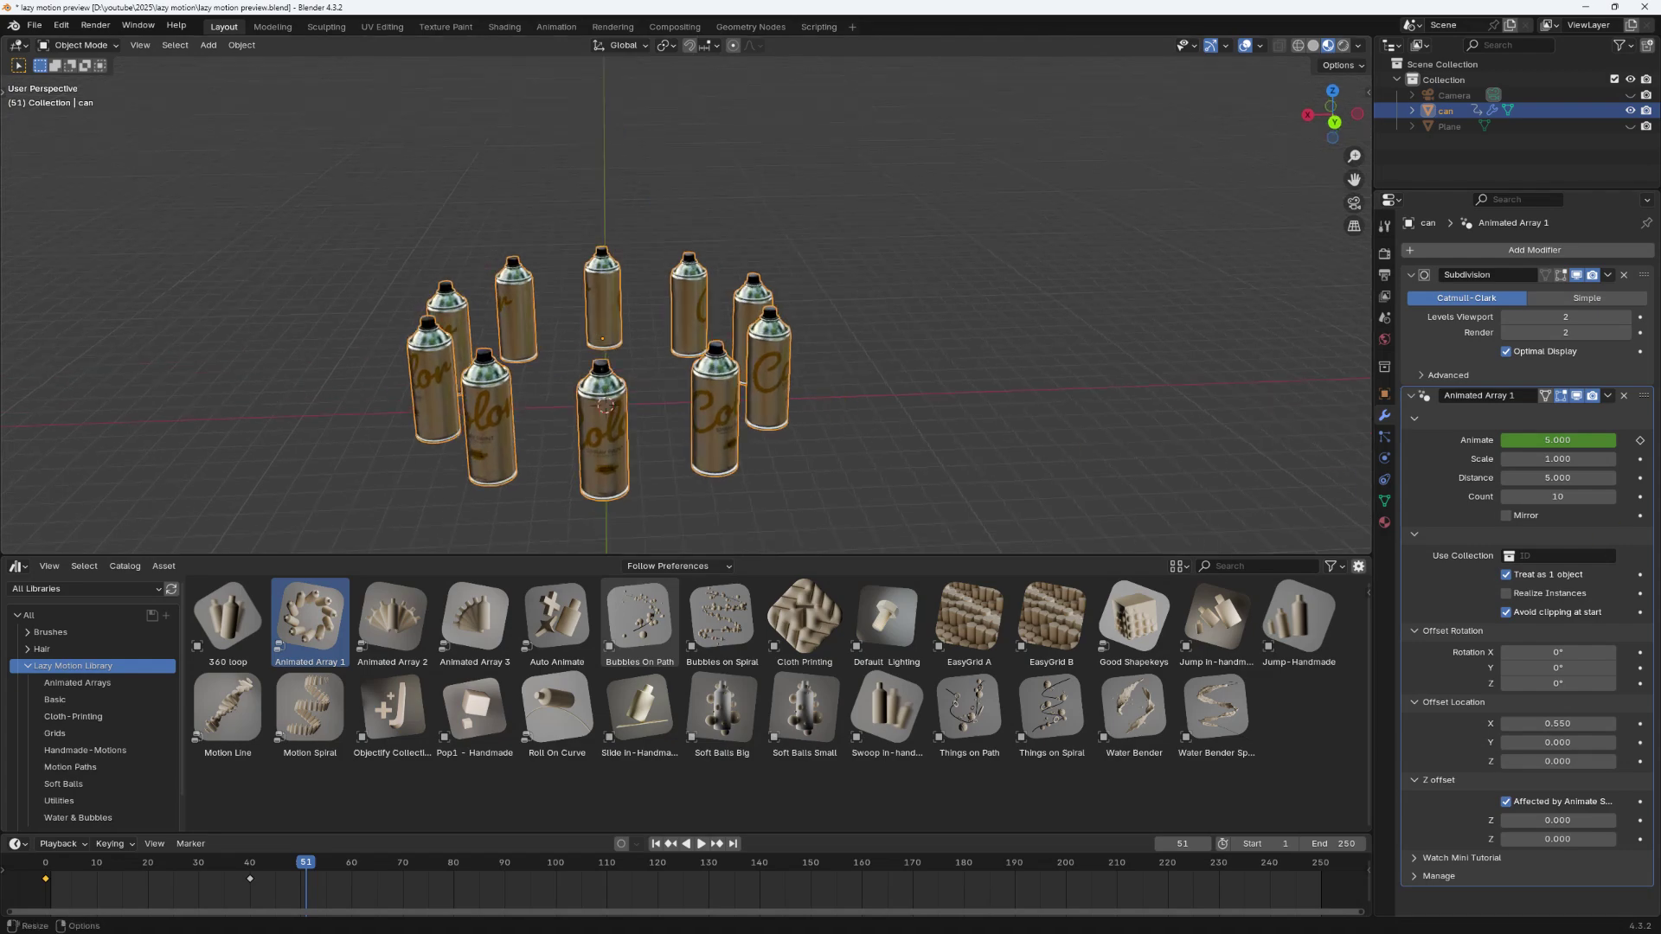
pyautogui.moveTo(1546, 459); pyautogui.dragTo(1458, 505)
pyautogui.moveTo(1561, 477); pyautogui.dragTo(95, 491)
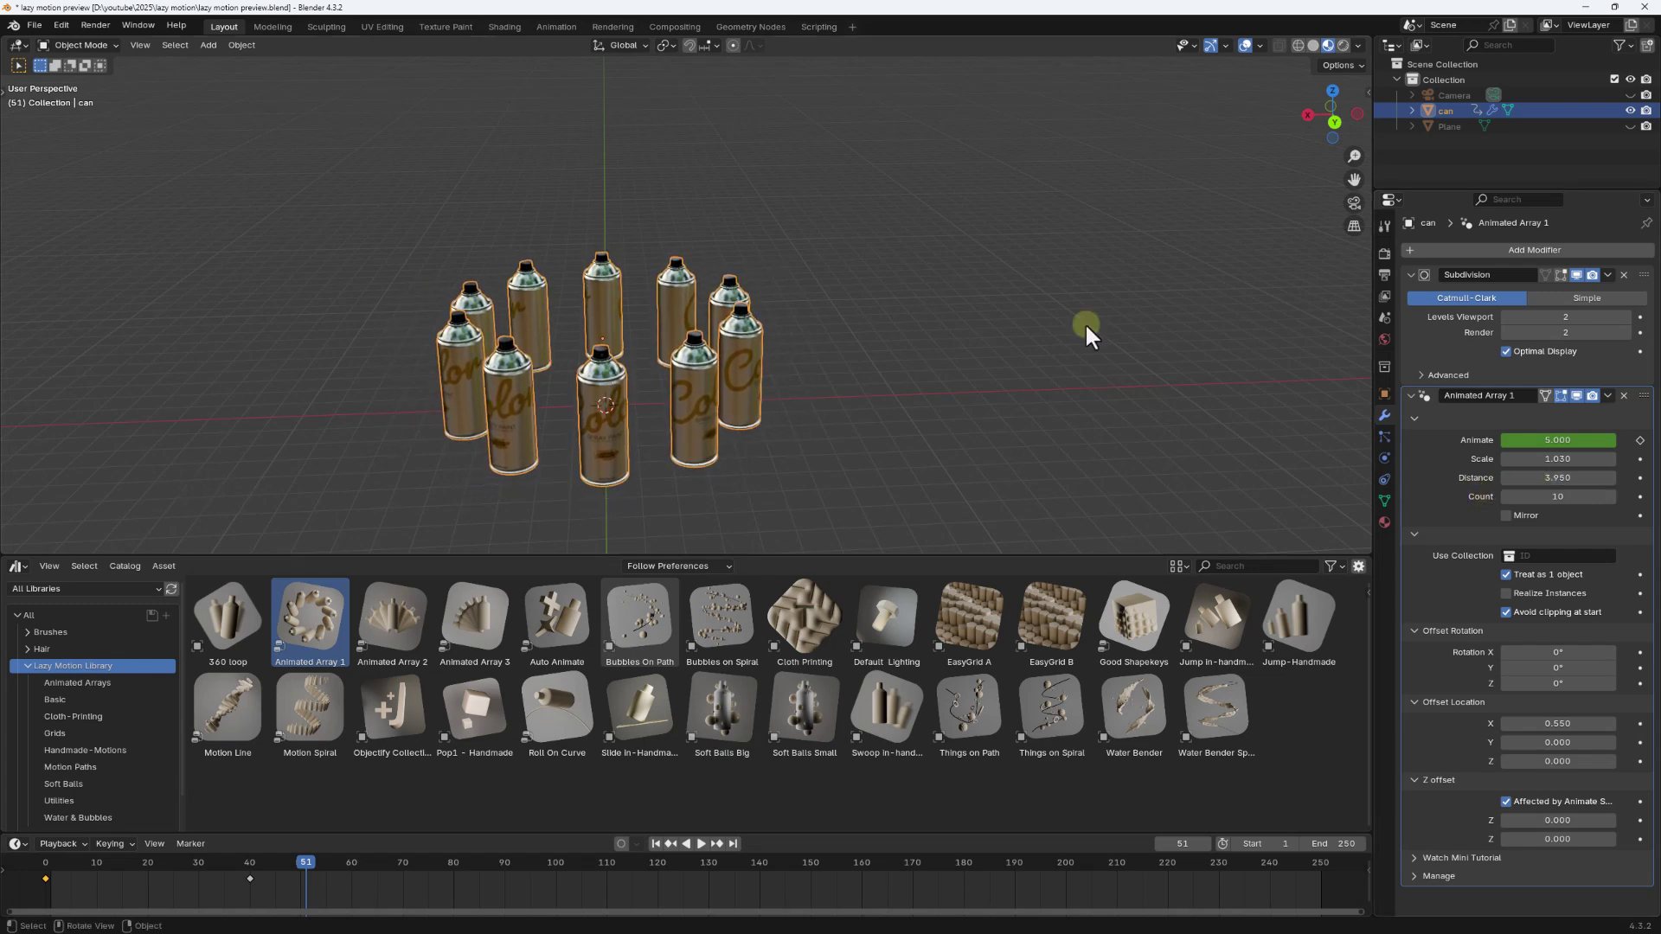
pyautogui.moveTo(1560, 500); pyautogui.dragTo(223, 511)
pyautogui.moveTo(605, 348); pyautogui.dragTo(768, 372, button='middle')
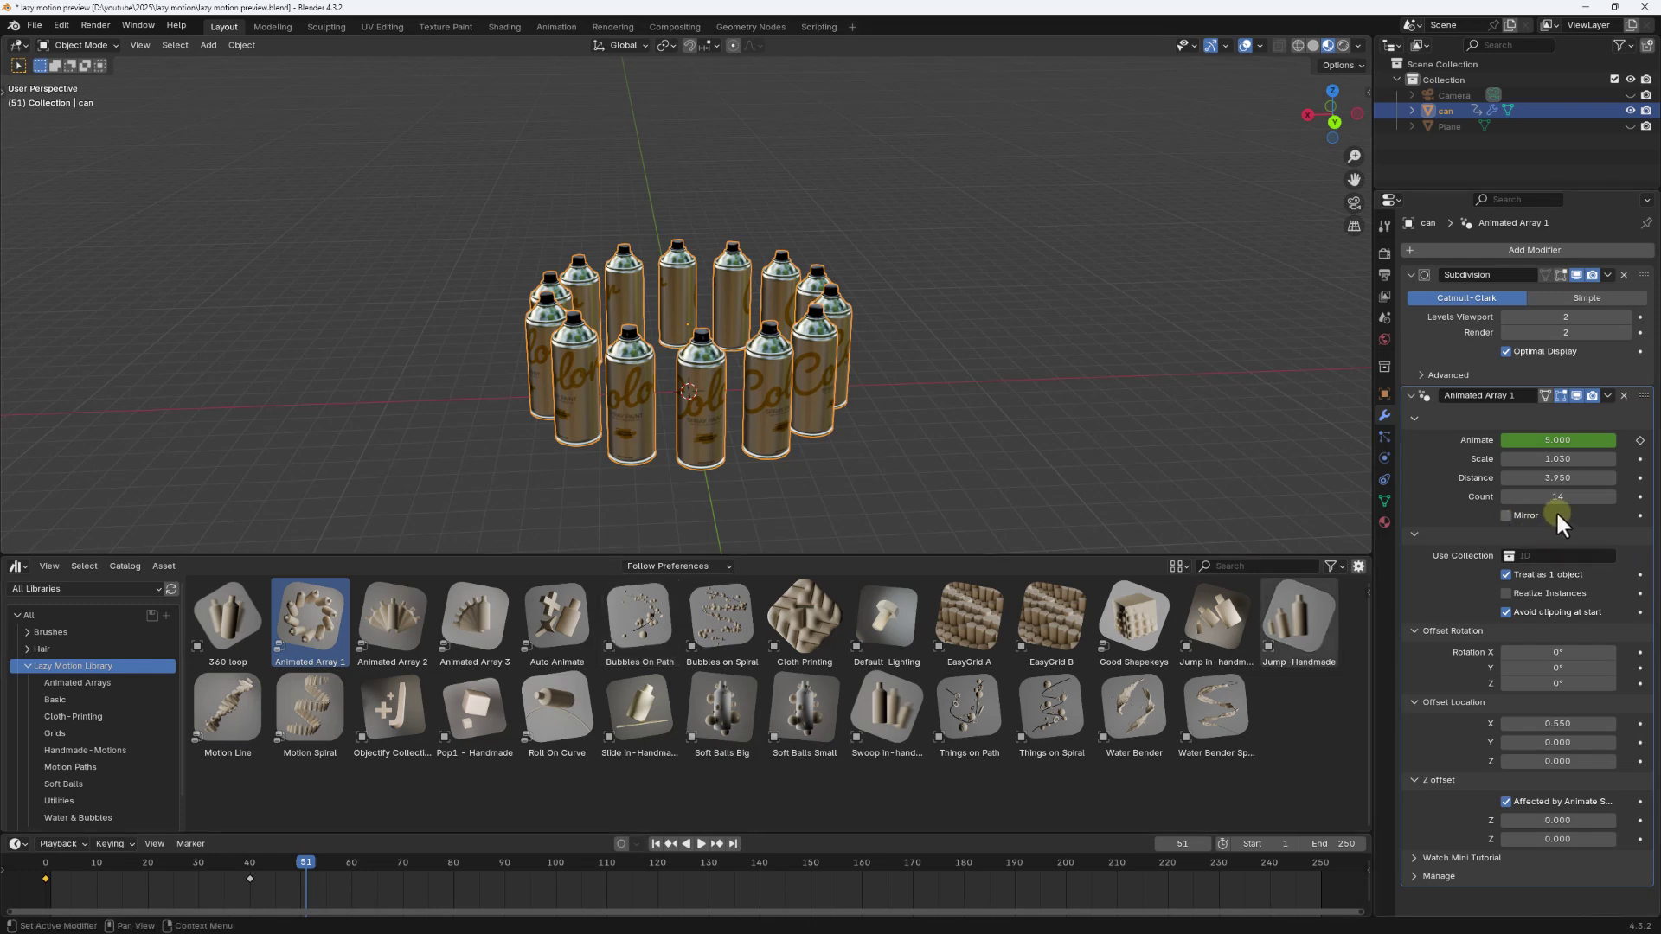
pyautogui.click(1507, 514)
pyautogui.click(1507, 515)
# Step: Set Offset Rotation X to 0° and keyframe it on frame 40
pyautogui.moveTo(1547, 654); pyautogui.dragTo(1644, 654)
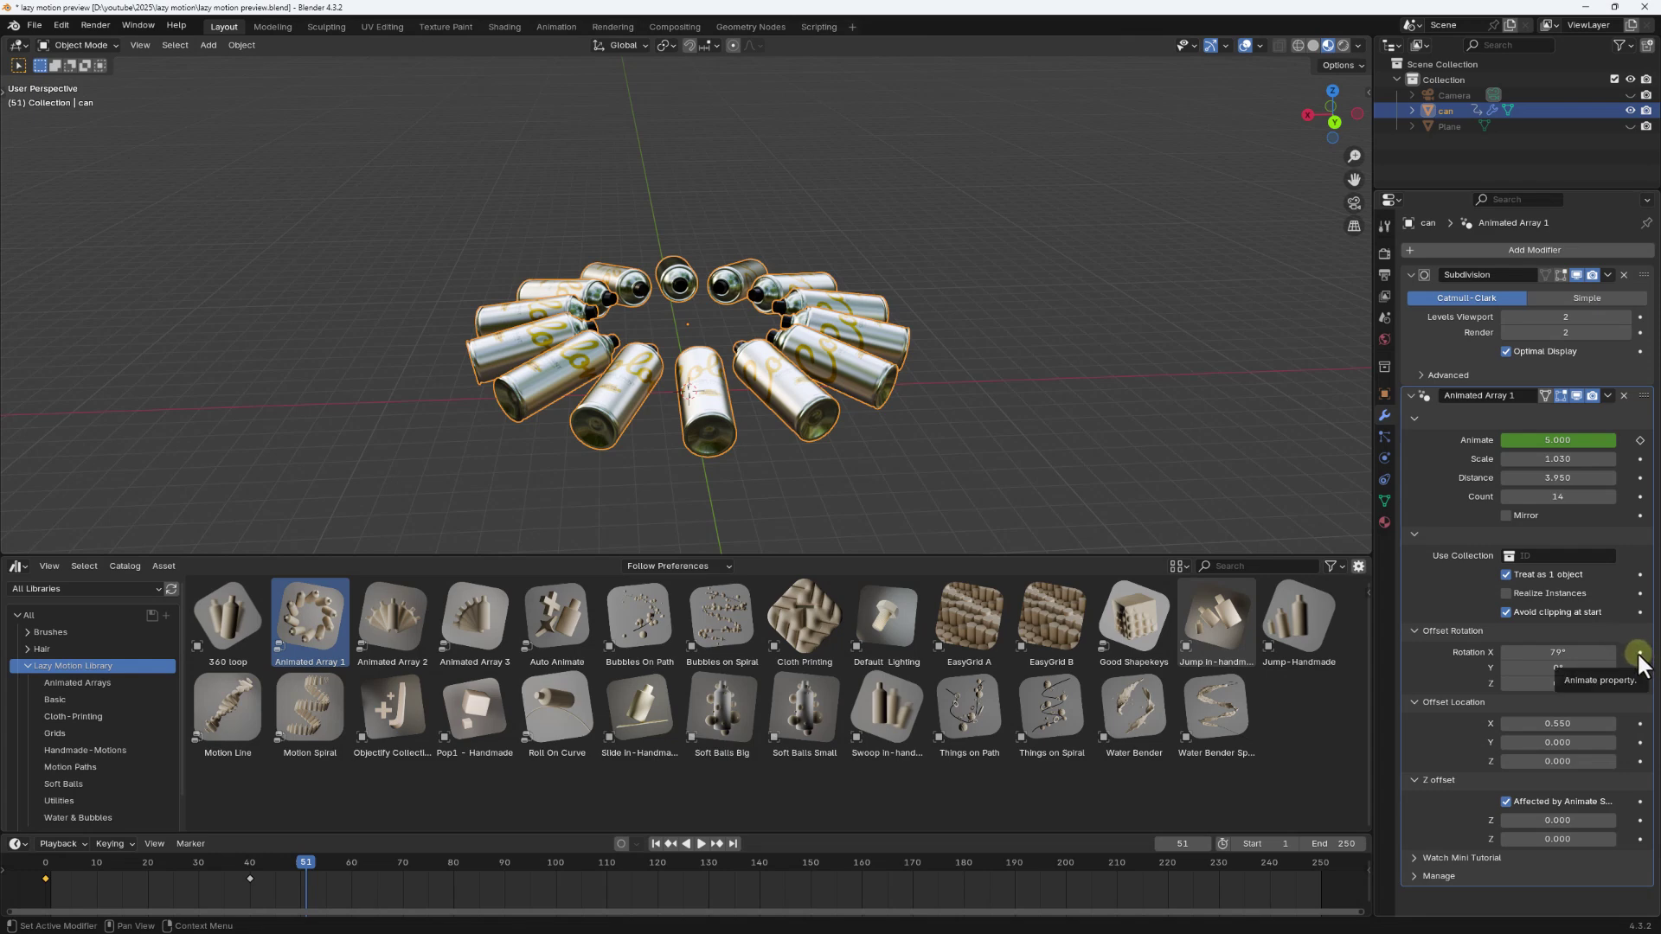
pyautogui.moveTo(1570, 652); pyautogui.dragTo(1529, 652)
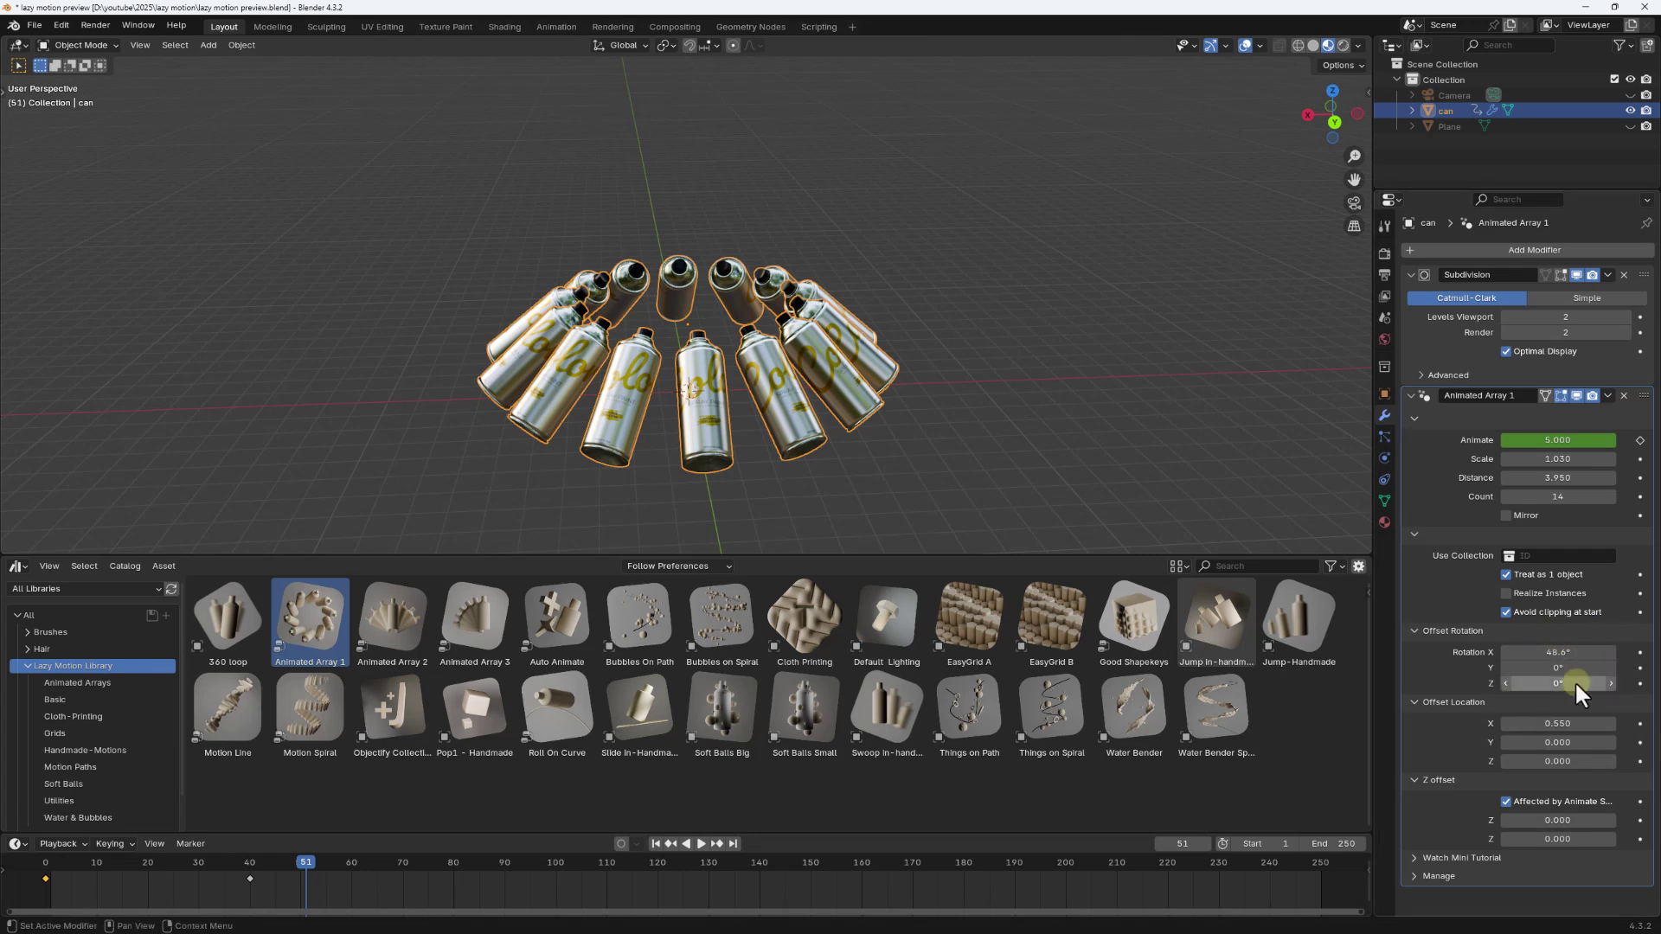
pyautogui.click(1562, 653)
pyautogui.write('0')
pyautogui.press('Return')
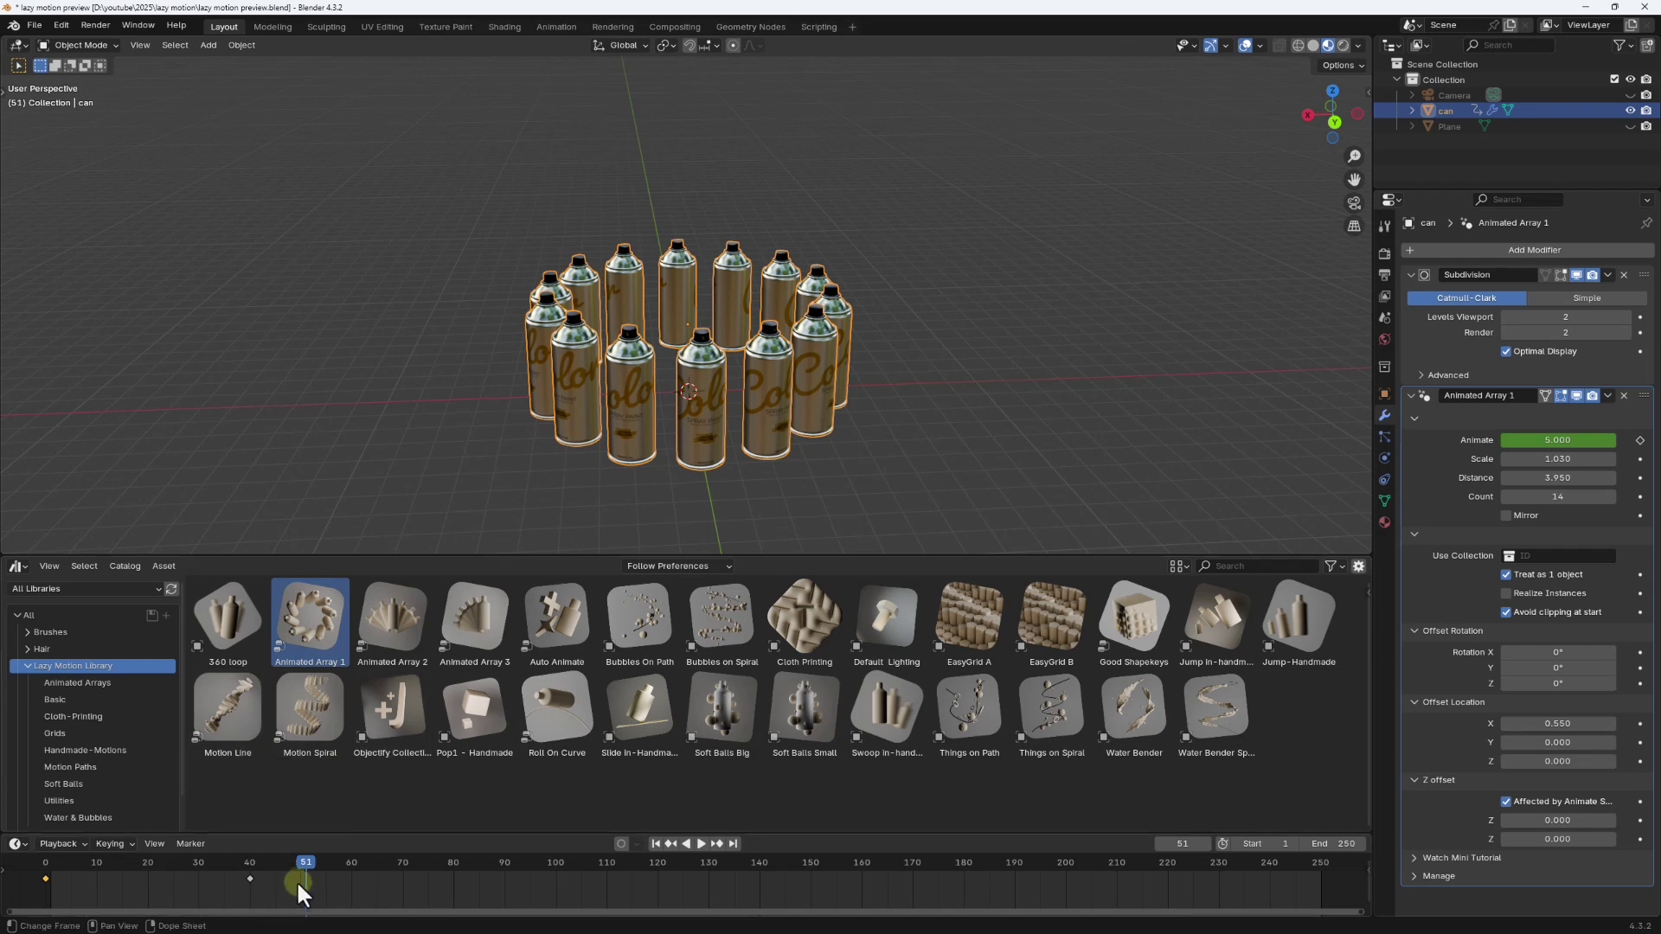
pyautogui.moveTo(296, 879); pyautogui.dragTo(248, 863)
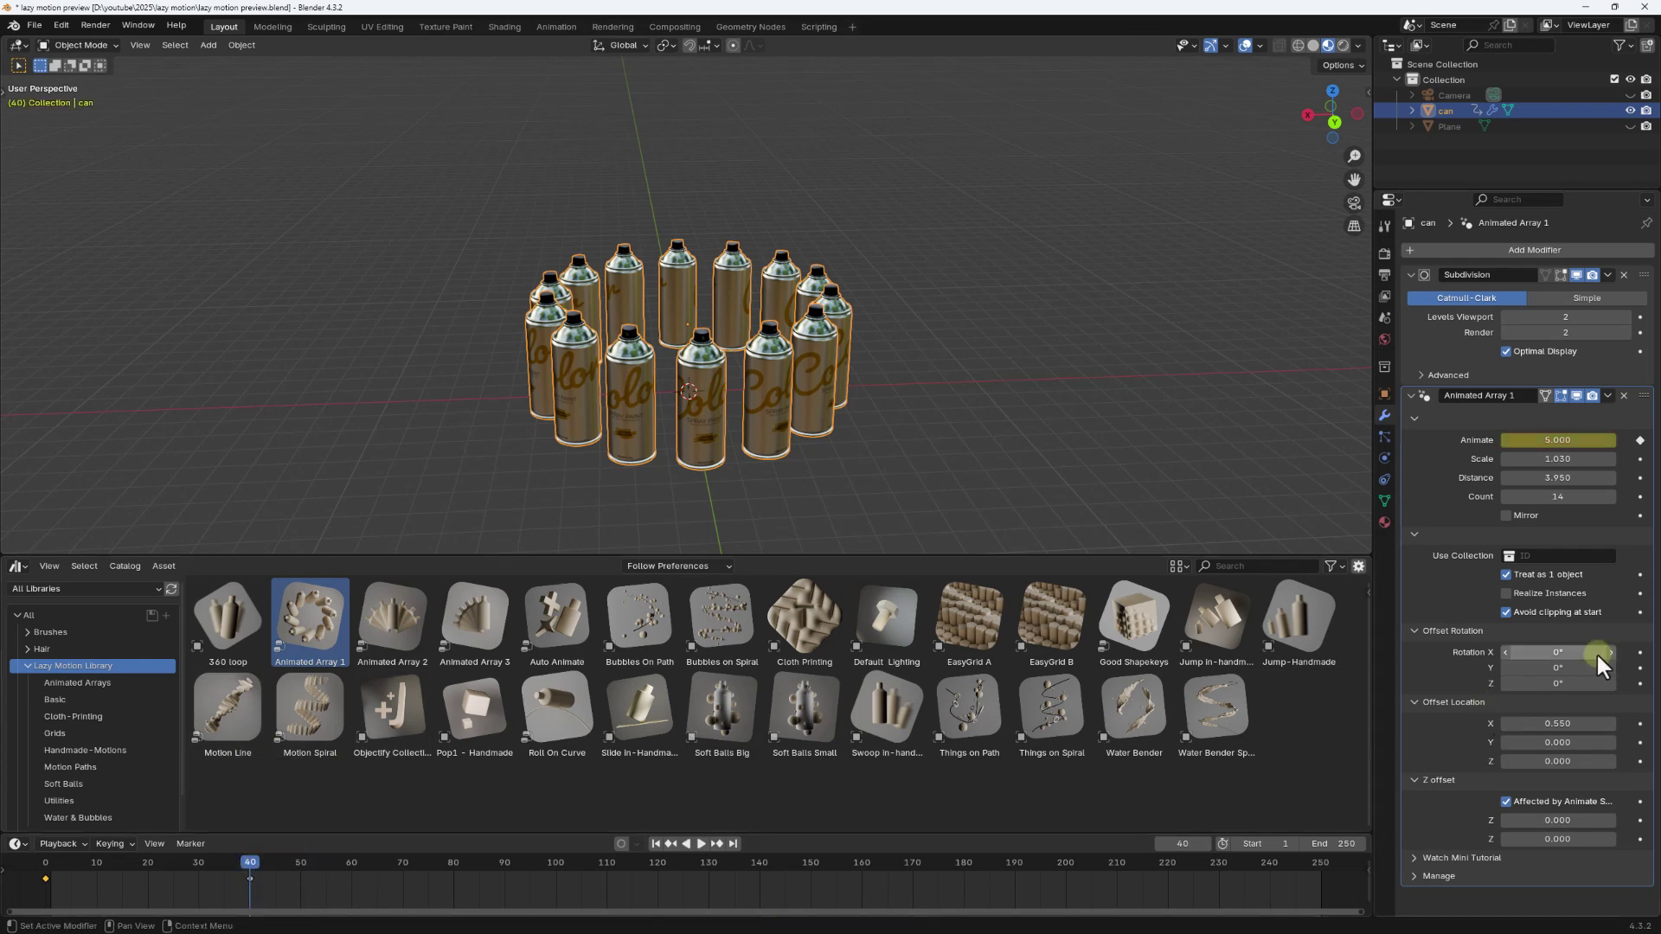
pyautogui.rightClick(1570, 652)
pyautogui.click(1487, 649)
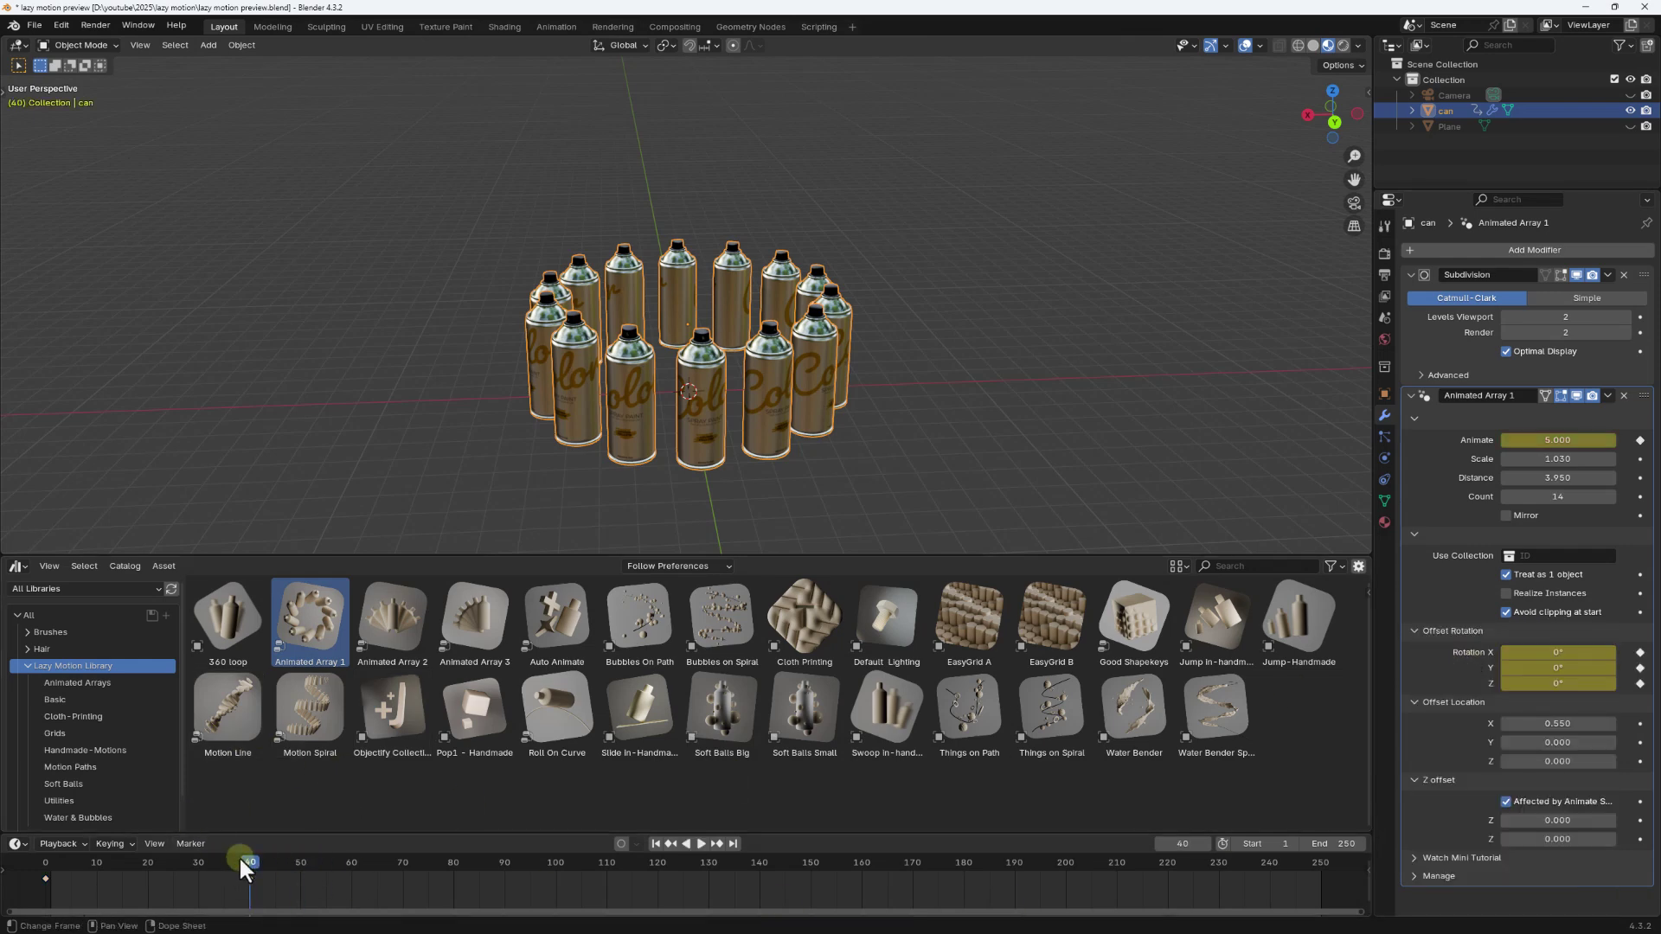
# Step: Tilt Rotation X to -137° on frame 0, keyframe it, and preview the spin
pyautogui.moveTo(239, 856); pyautogui.dragTo(43, 885)
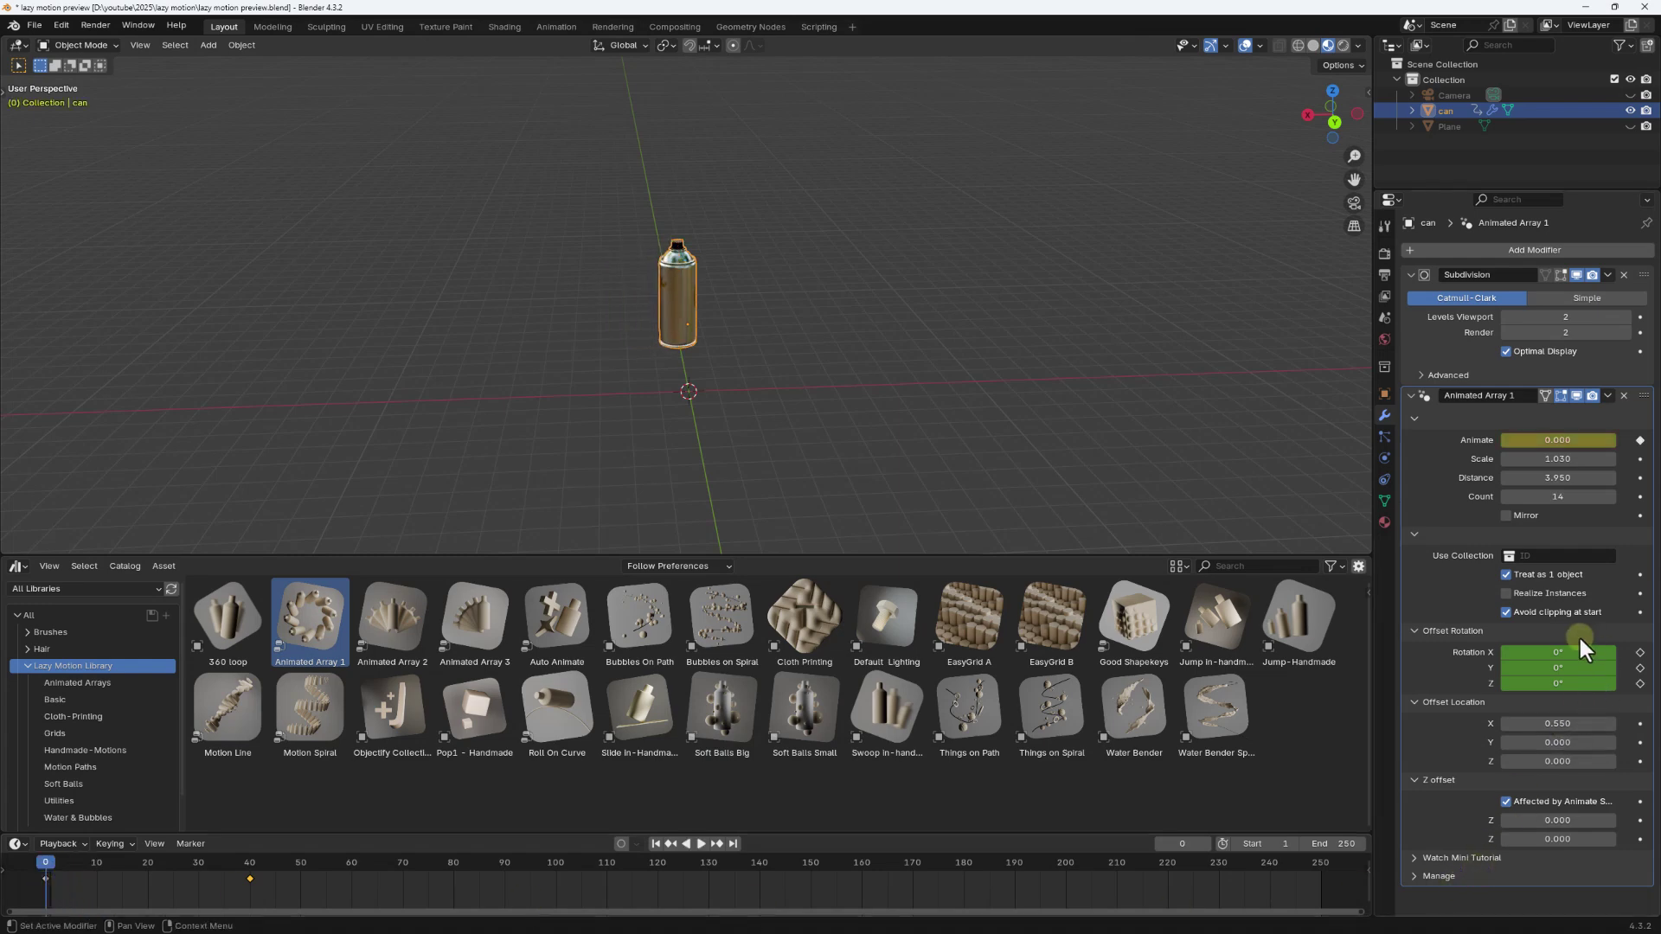
pyautogui.moveTo(1554, 654); pyautogui.dragTo(1567, 654)
pyautogui.moveTo(256, 654); pyautogui.dragTo(1298, 484)
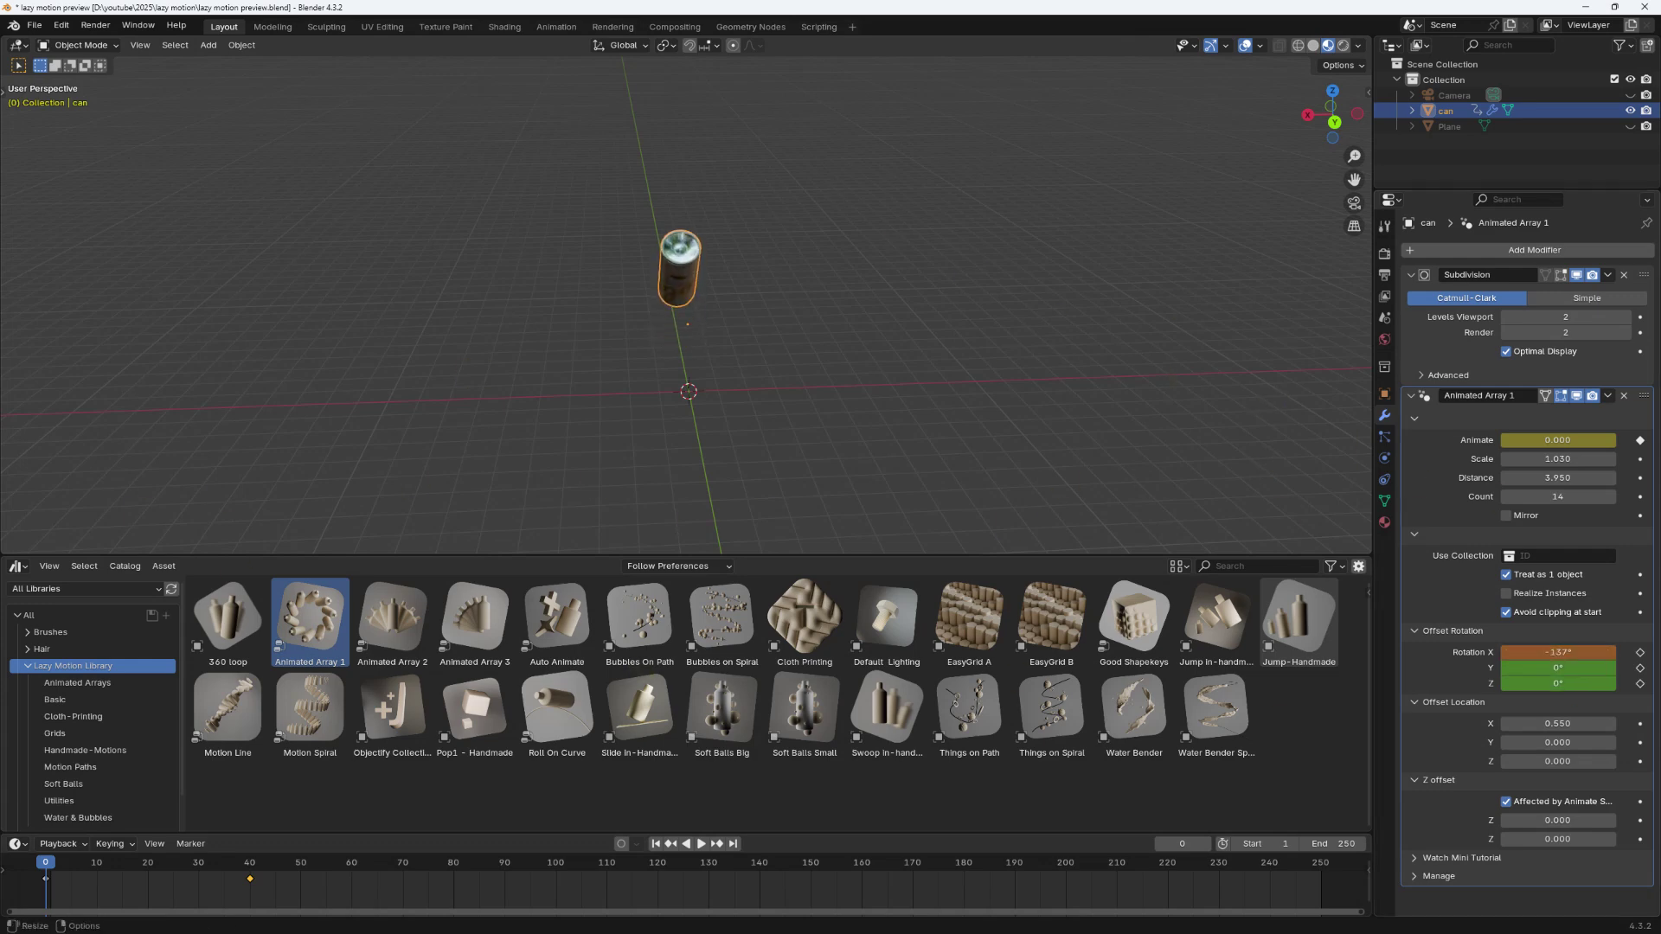
pyautogui.rightClick(1566, 654)
pyautogui.click(1488, 614)
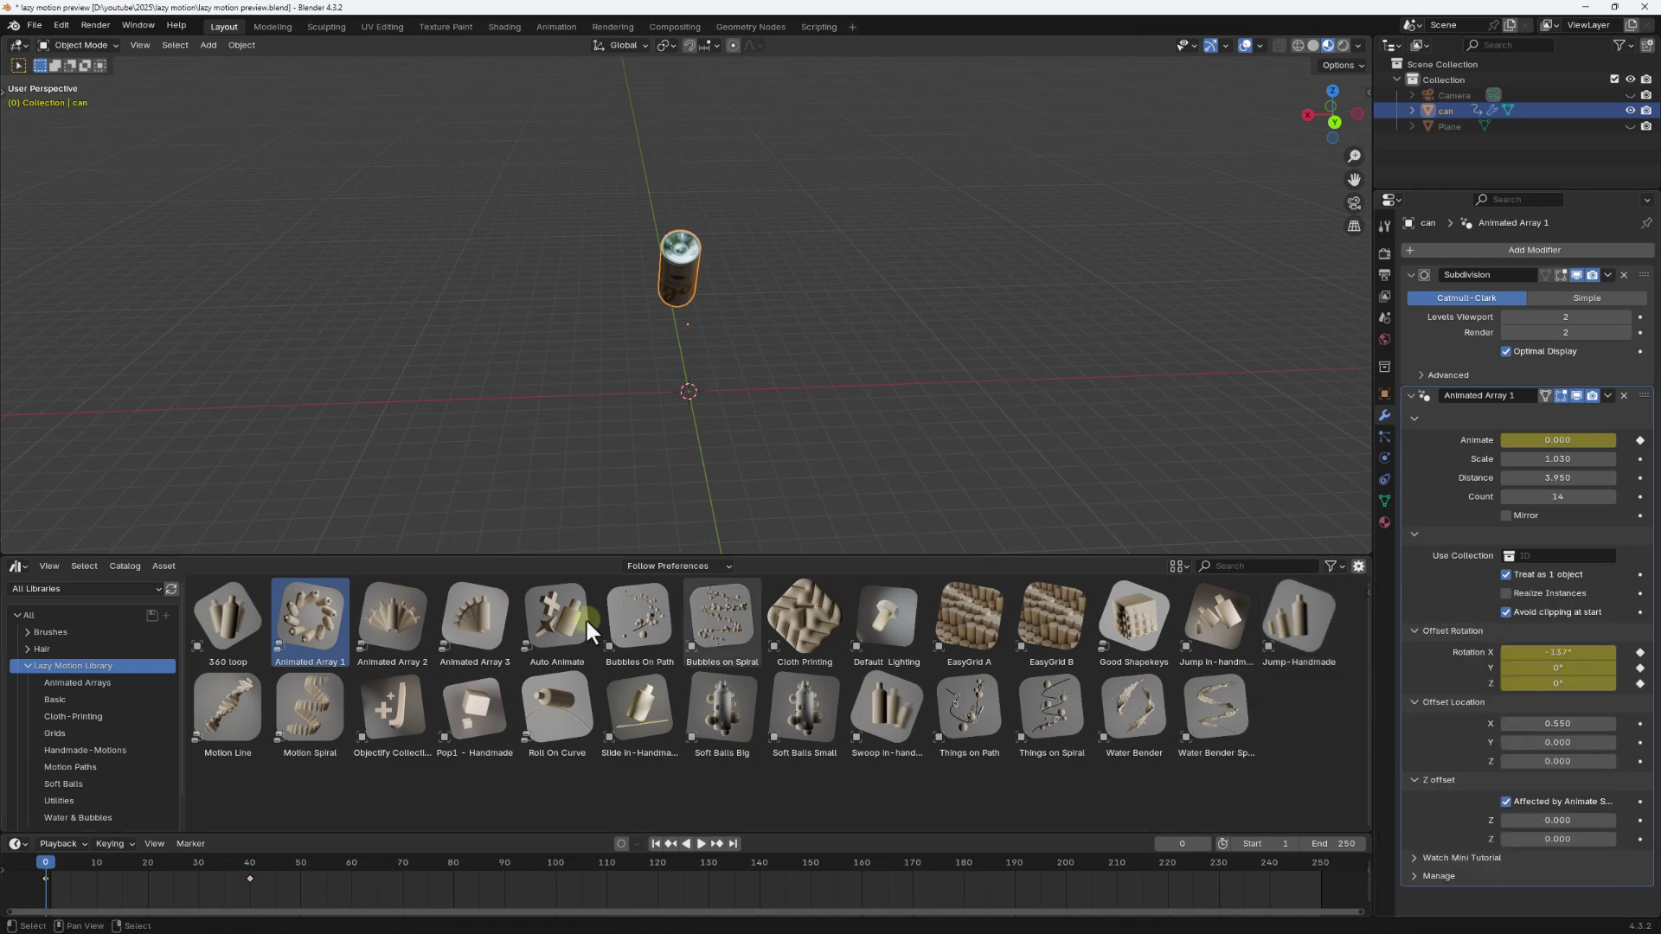
pyautogui.press('space')
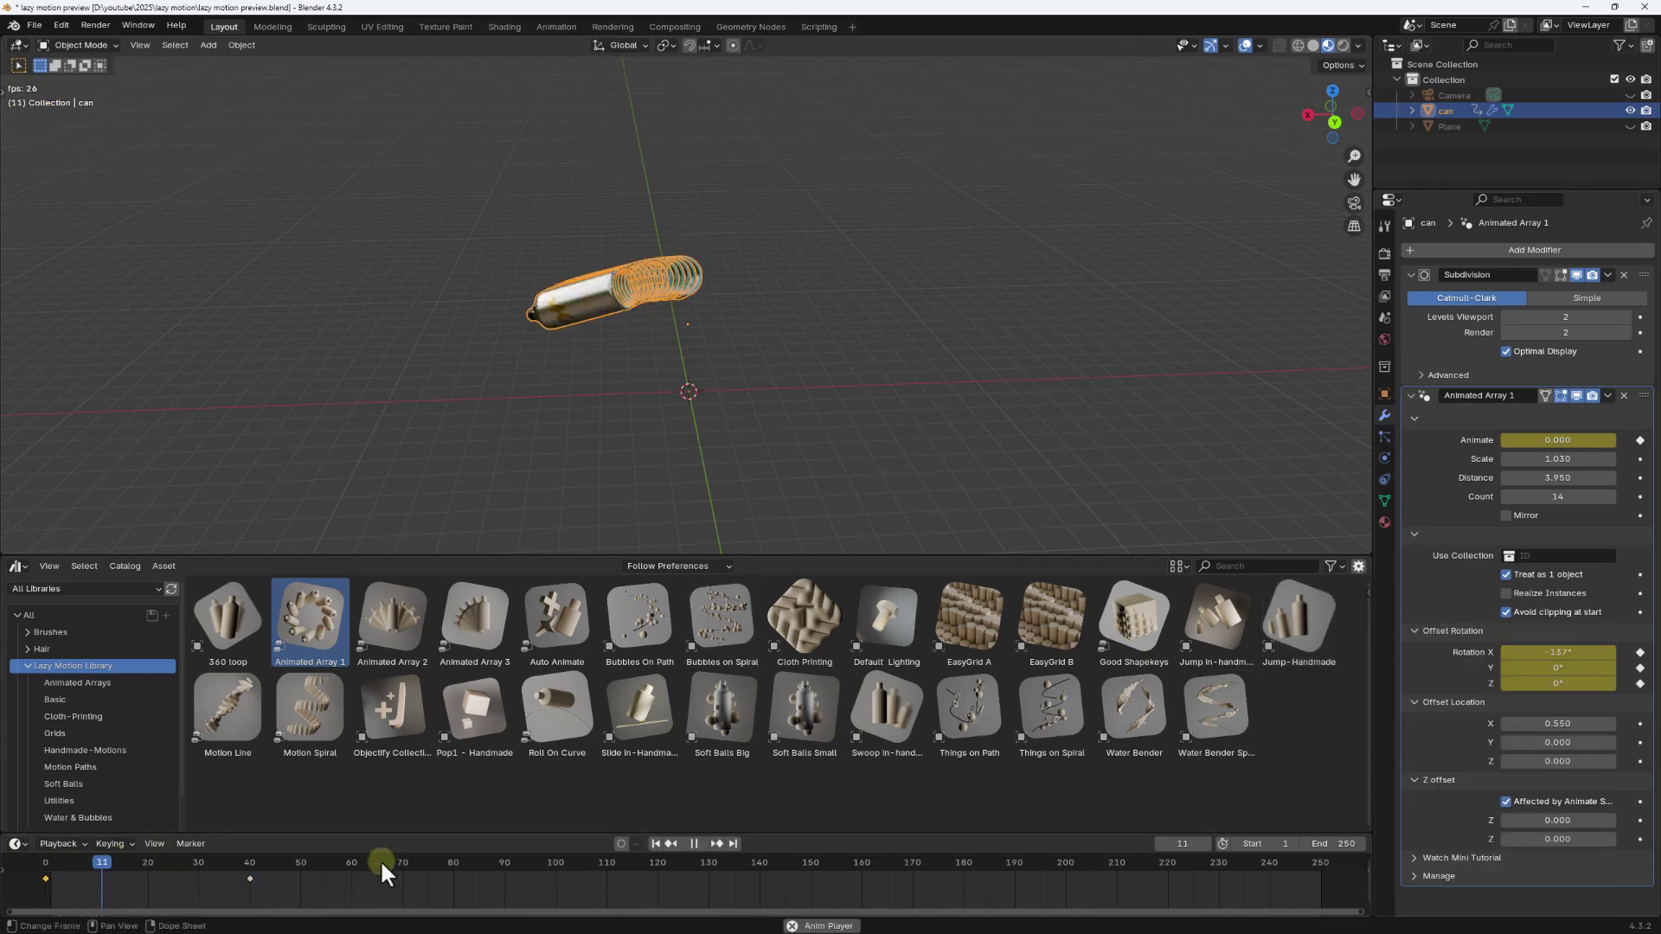
pyautogui.press('space')
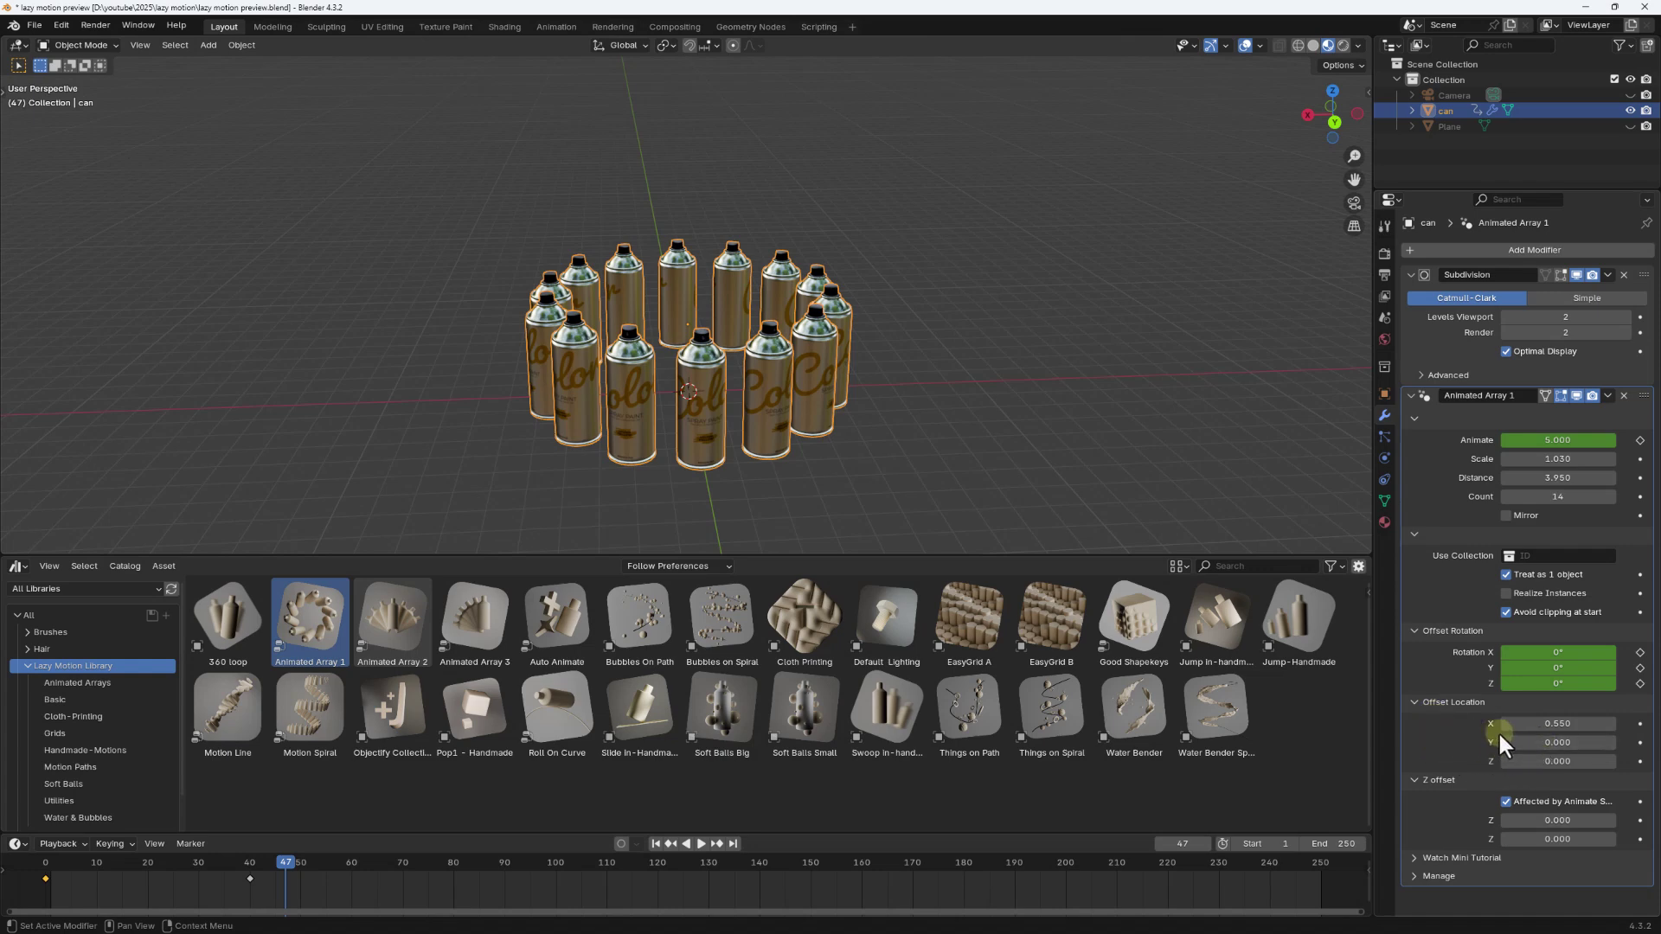
# Step: Offset the cans to X 3.890 and Z 2.360, previewing with Z offset detached from Animate
pyautogui.moveTo(1557, 725); pyautogui.dragTo(735, 372)
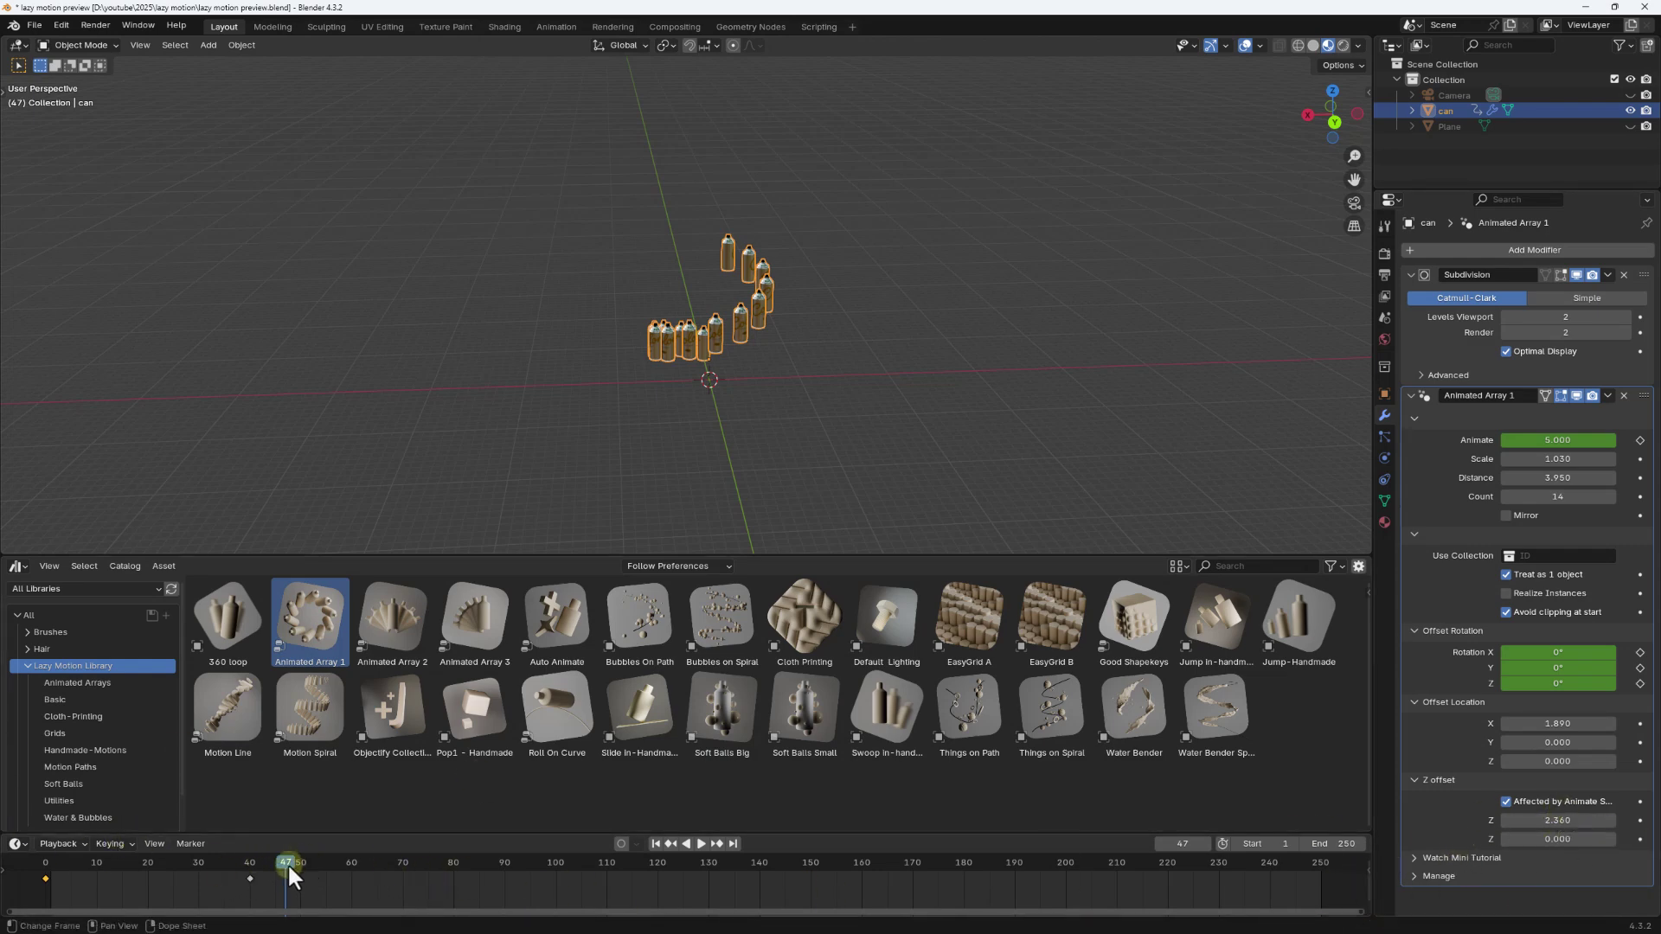
pyautogui.moveTo(287, 864); pyautogui.dragTo(325, 839)
pyautogui.click(1506, 802)
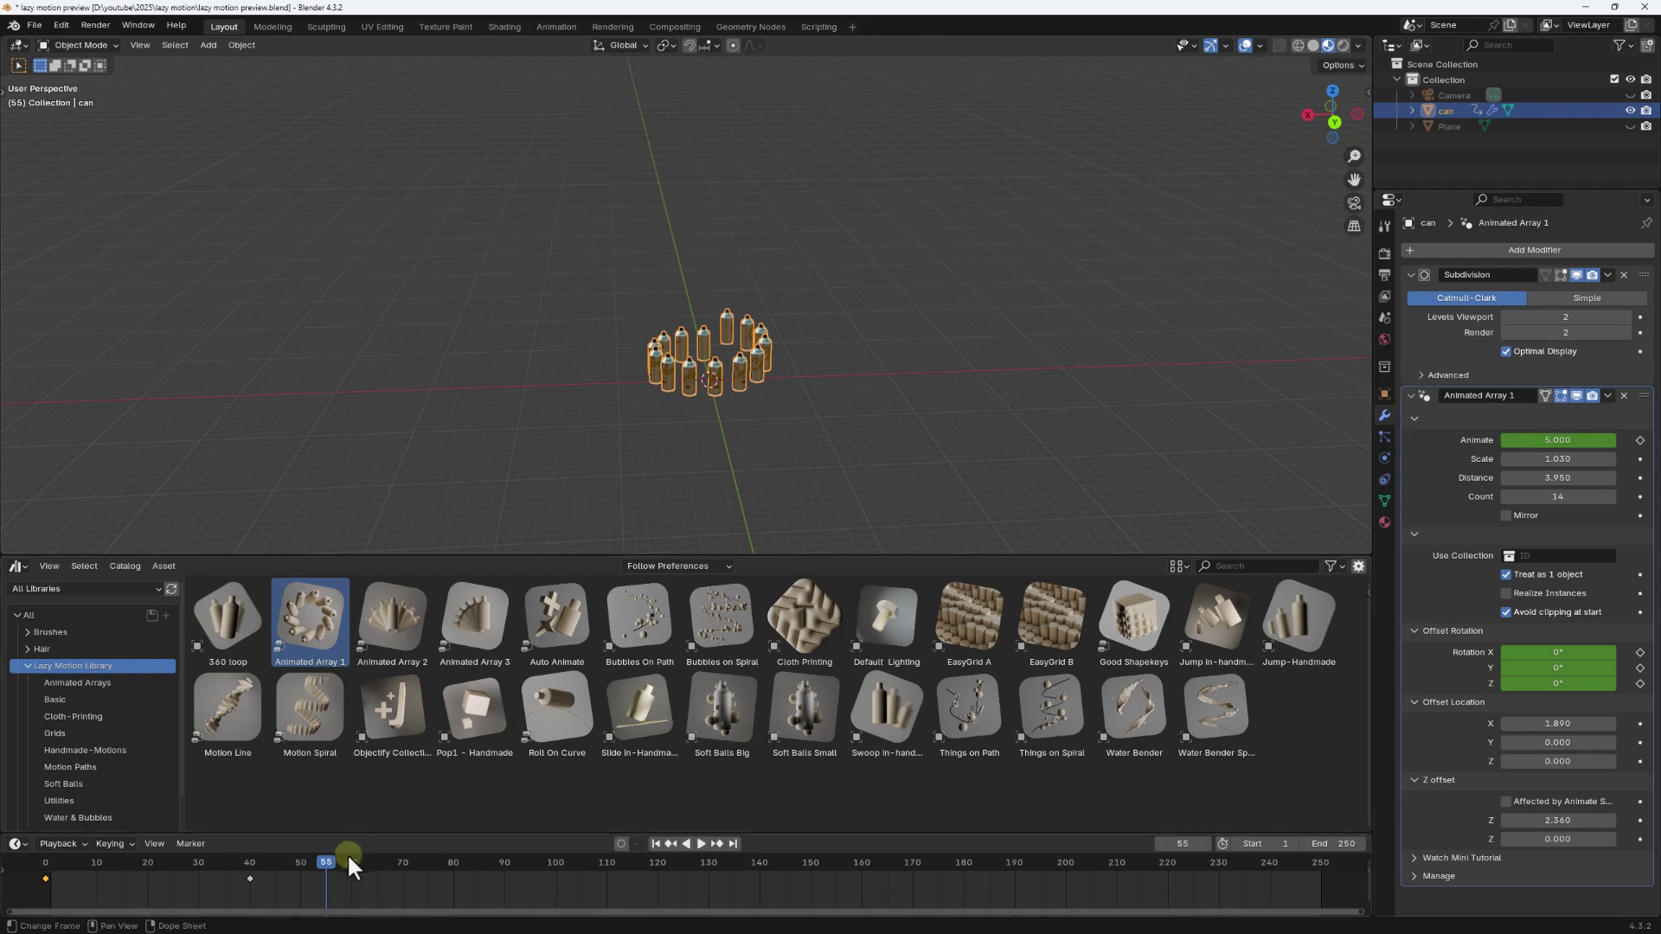
pyautogui.press('space')
pyautogui.click(41, 861)
pyautogui.moveTo(39, 843); pyautogui.dragTo(317, 792)
pyautogui.press('space')
# Step: Make the Z offset follow Animate again and play the rising spiral
pyautogui.click(1507, 802)
pyautogui.press('space')
pyautogui.moveTo(325, 858)
pyautogui.mouseDown()
pyautogui.moveTo(55, 861)
pyautogui.moveTo(321, 831)
pyautogui.mouseUp()
pyautogui.press('space')
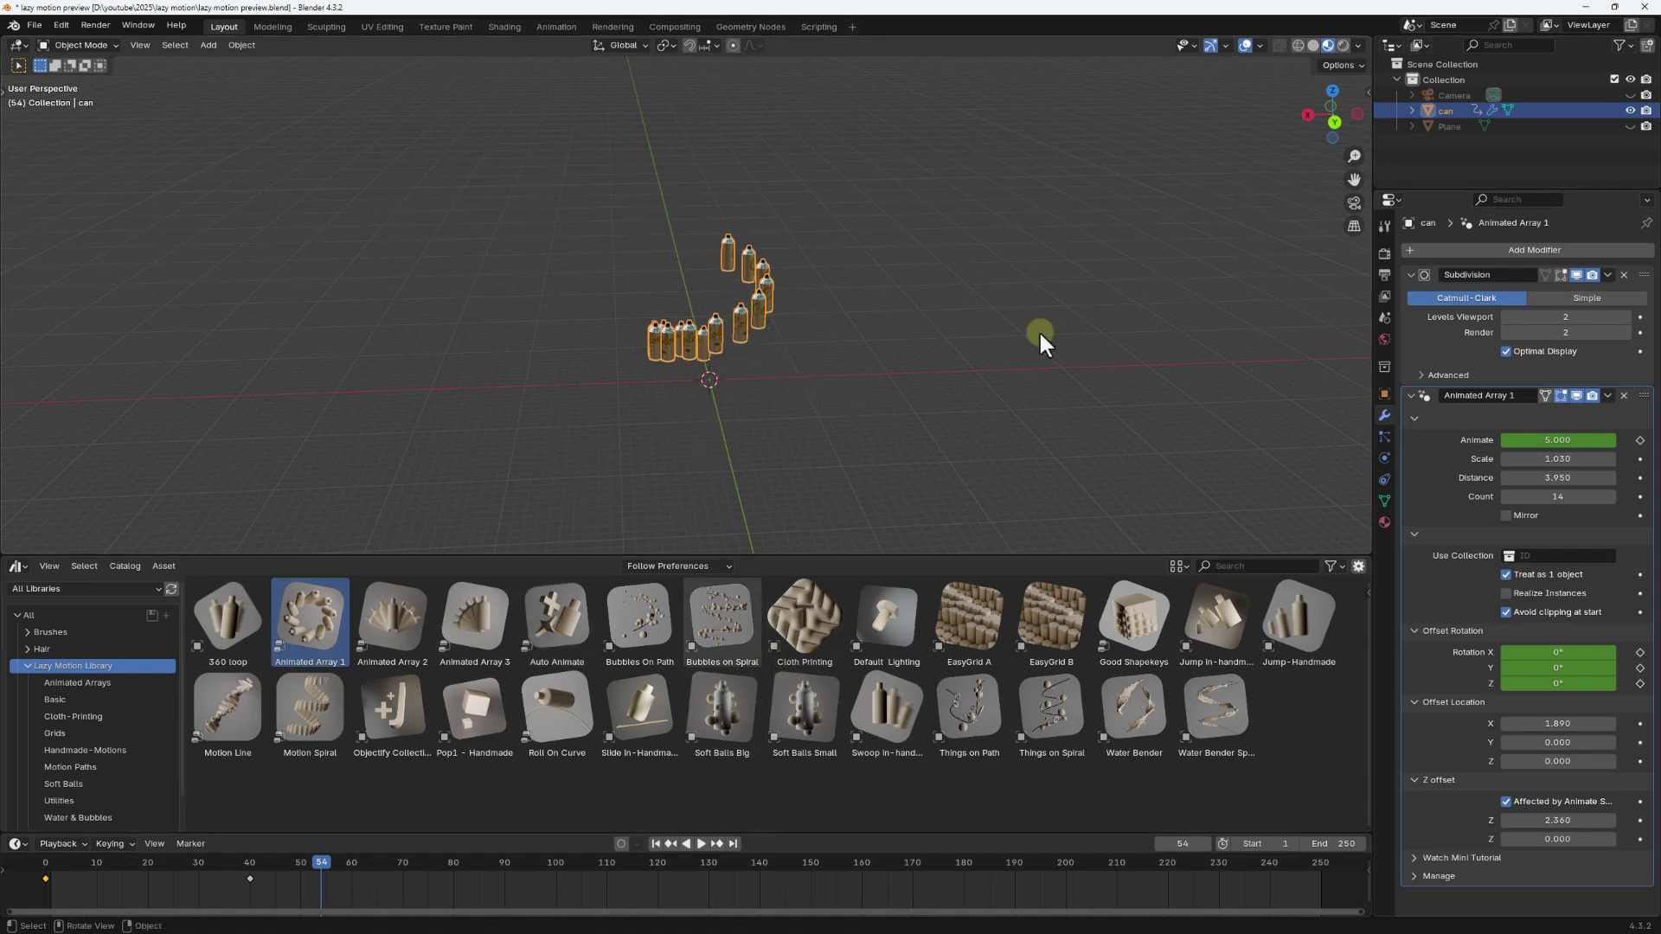
# Step: Delete the Animated Array 1 modifier and the can's timeline keyframes
pyautogui.click(1624, 395)
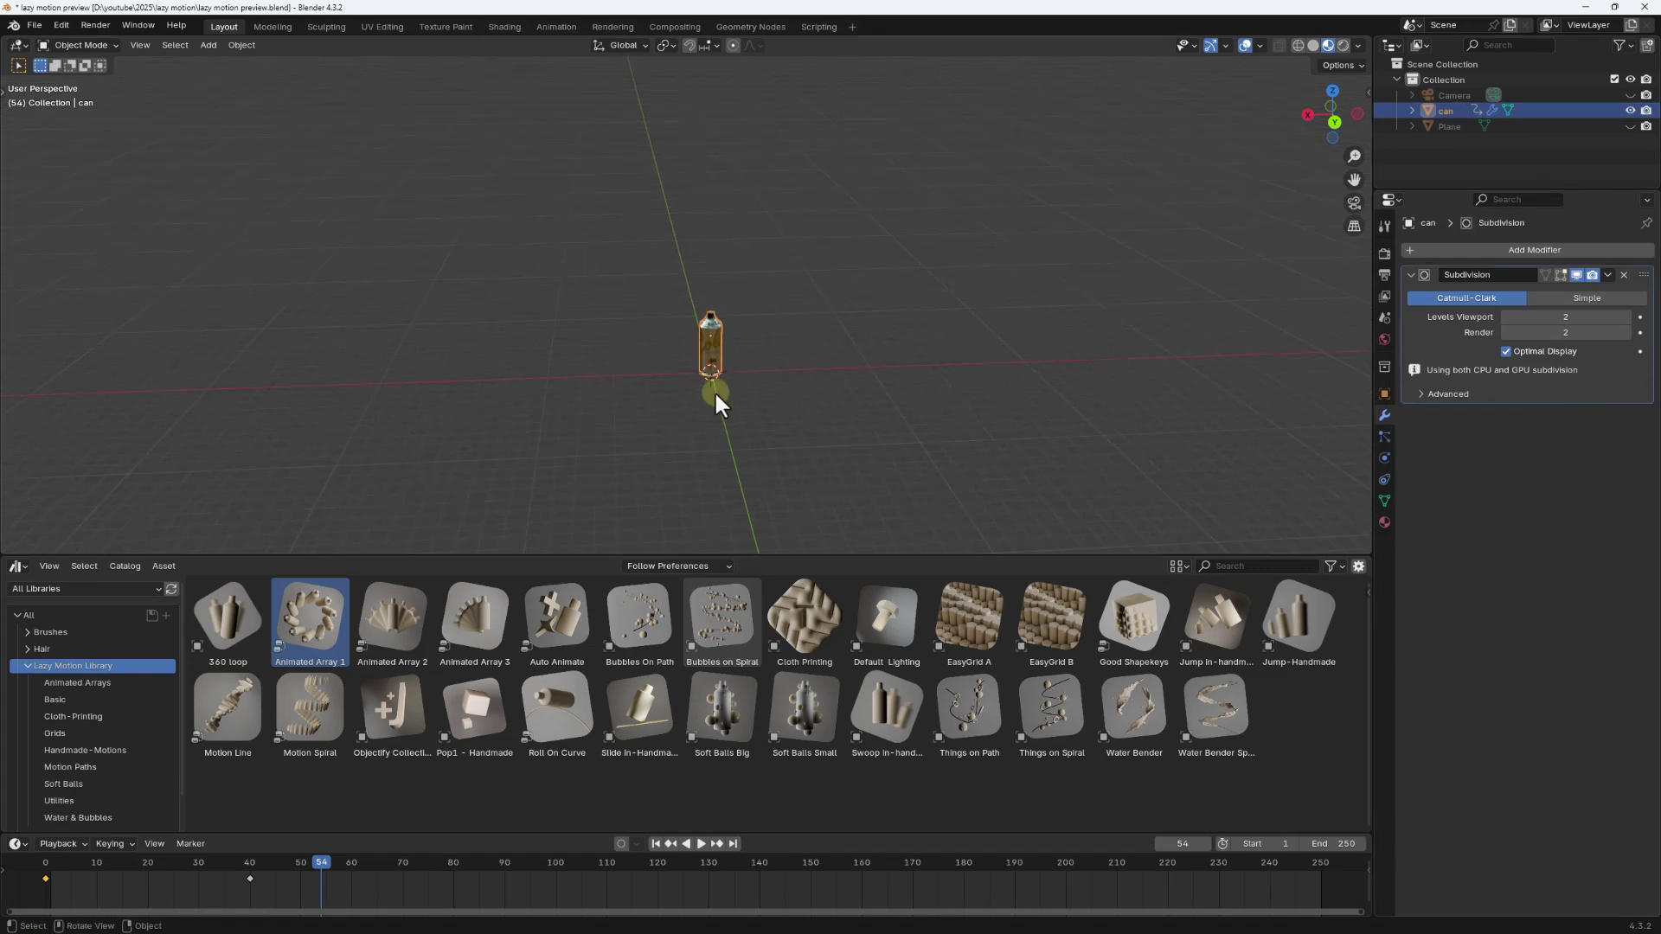
pyautogui.scroll(5, 717, 398)
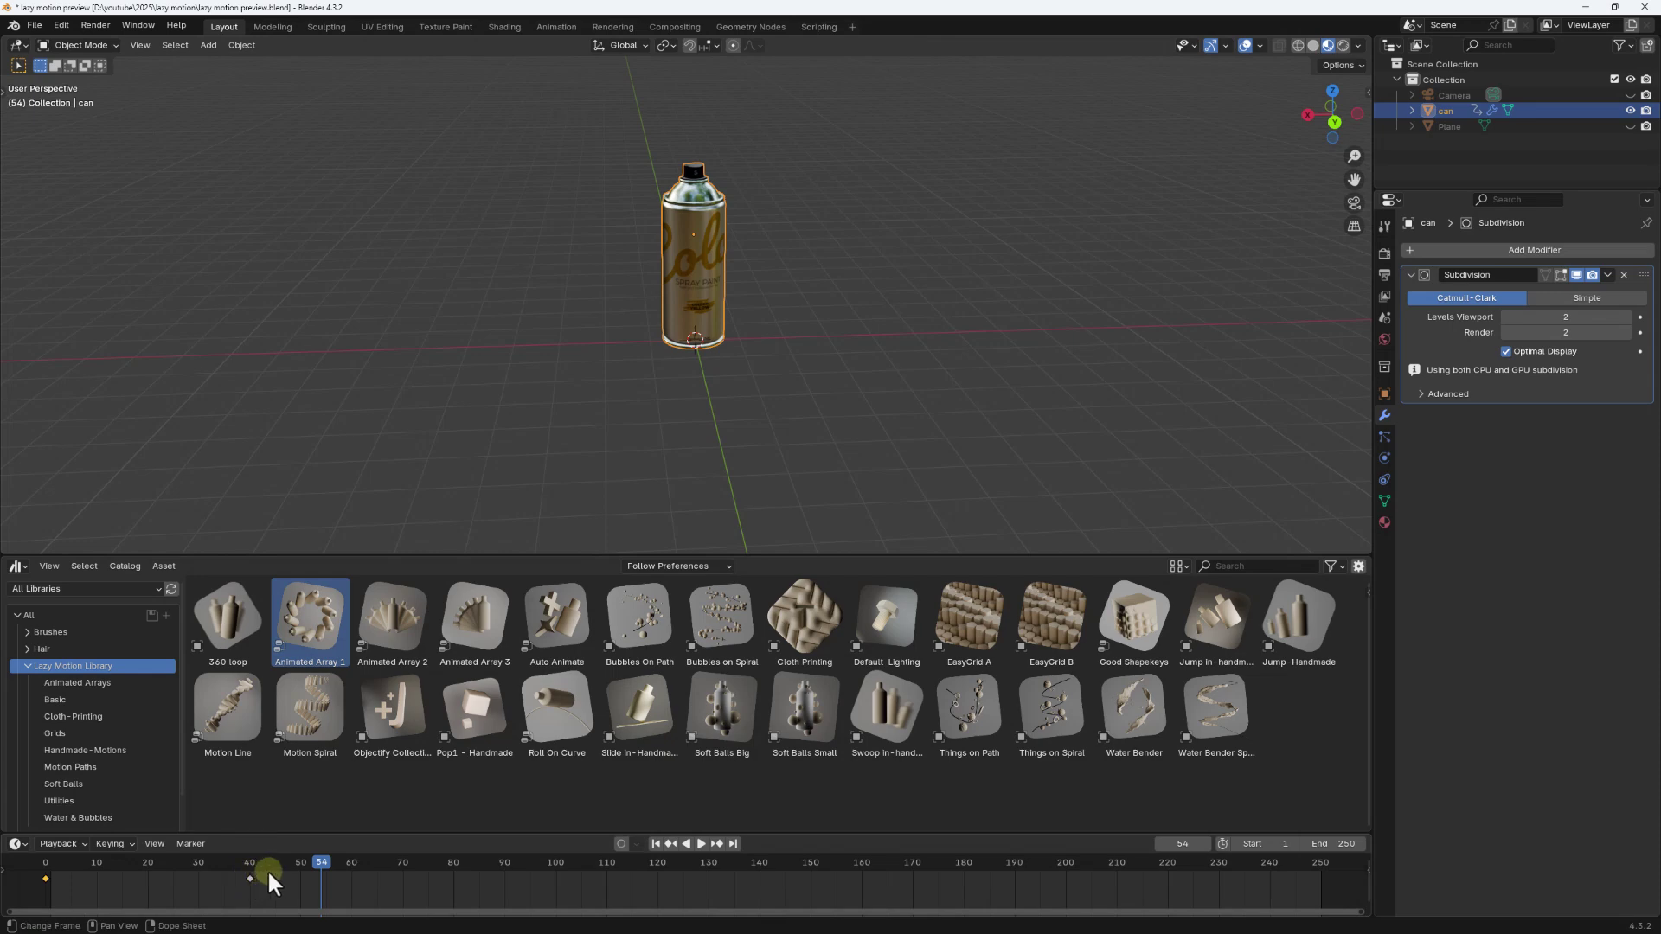
pyautogui.moveTo(268, 869); pyautogui.dragTo(71, 874)
pyautogui.moveTo(330, 908); pyautogui.dragTo(169, 909)
pyautogui.press('Delete')
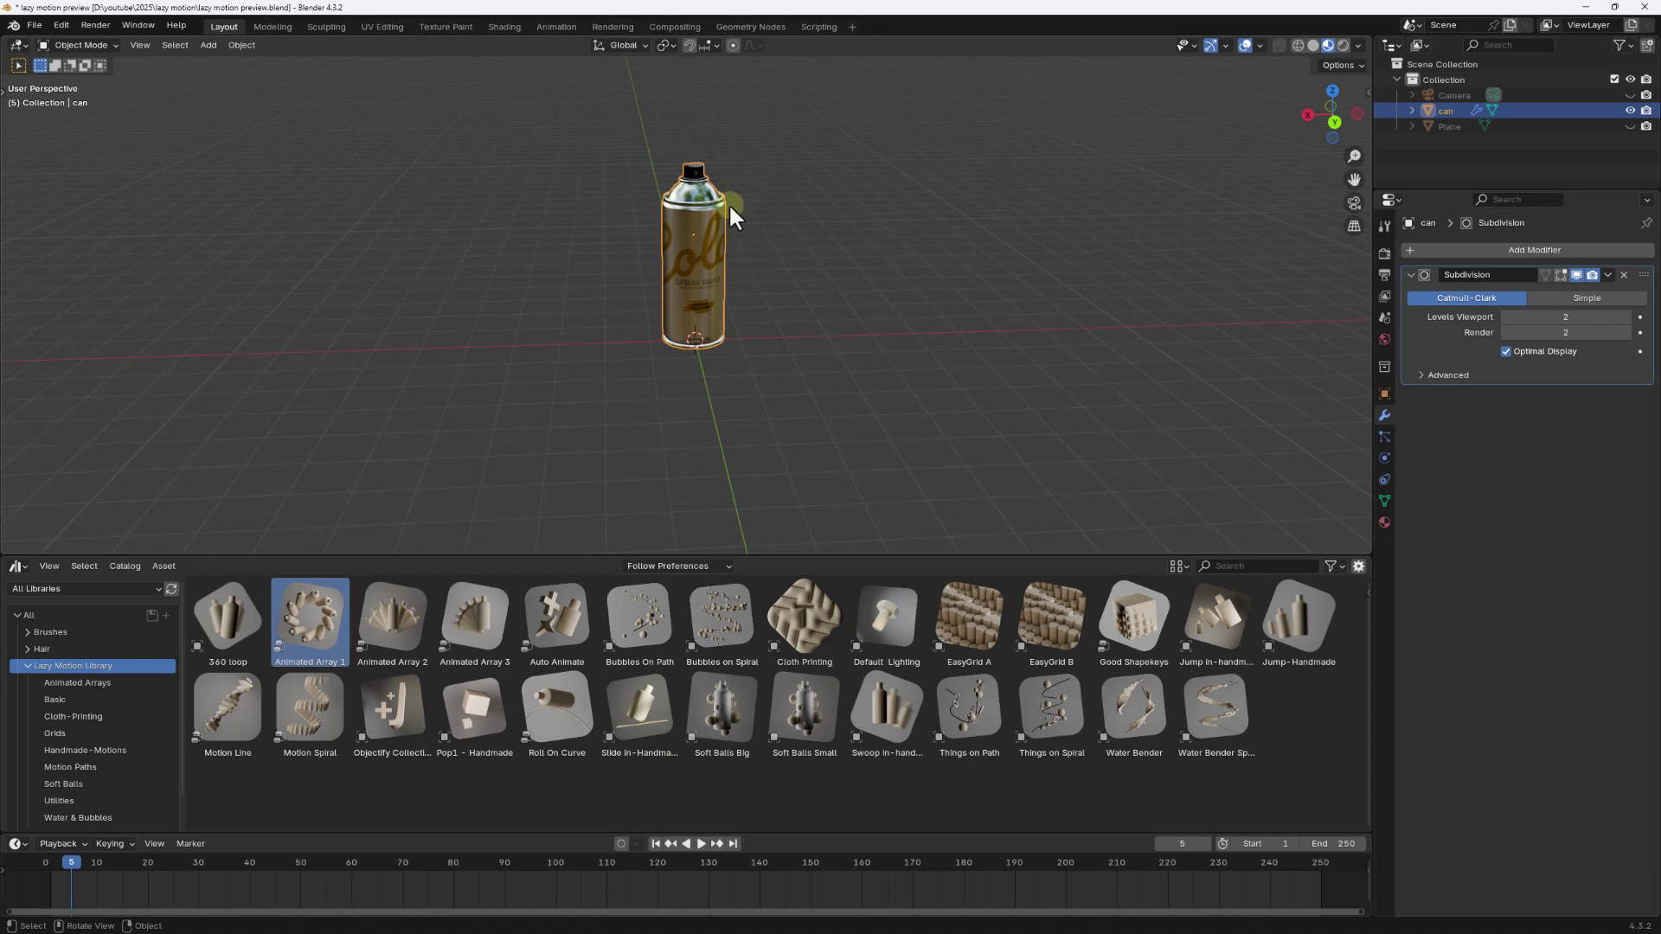
# Step: Place the Slide In-Handmade asset from the Lazy Motion Library into the scene
pyautogui.moveTo(822, 252); pyautogui.dragTo(851, 291, button='middle')
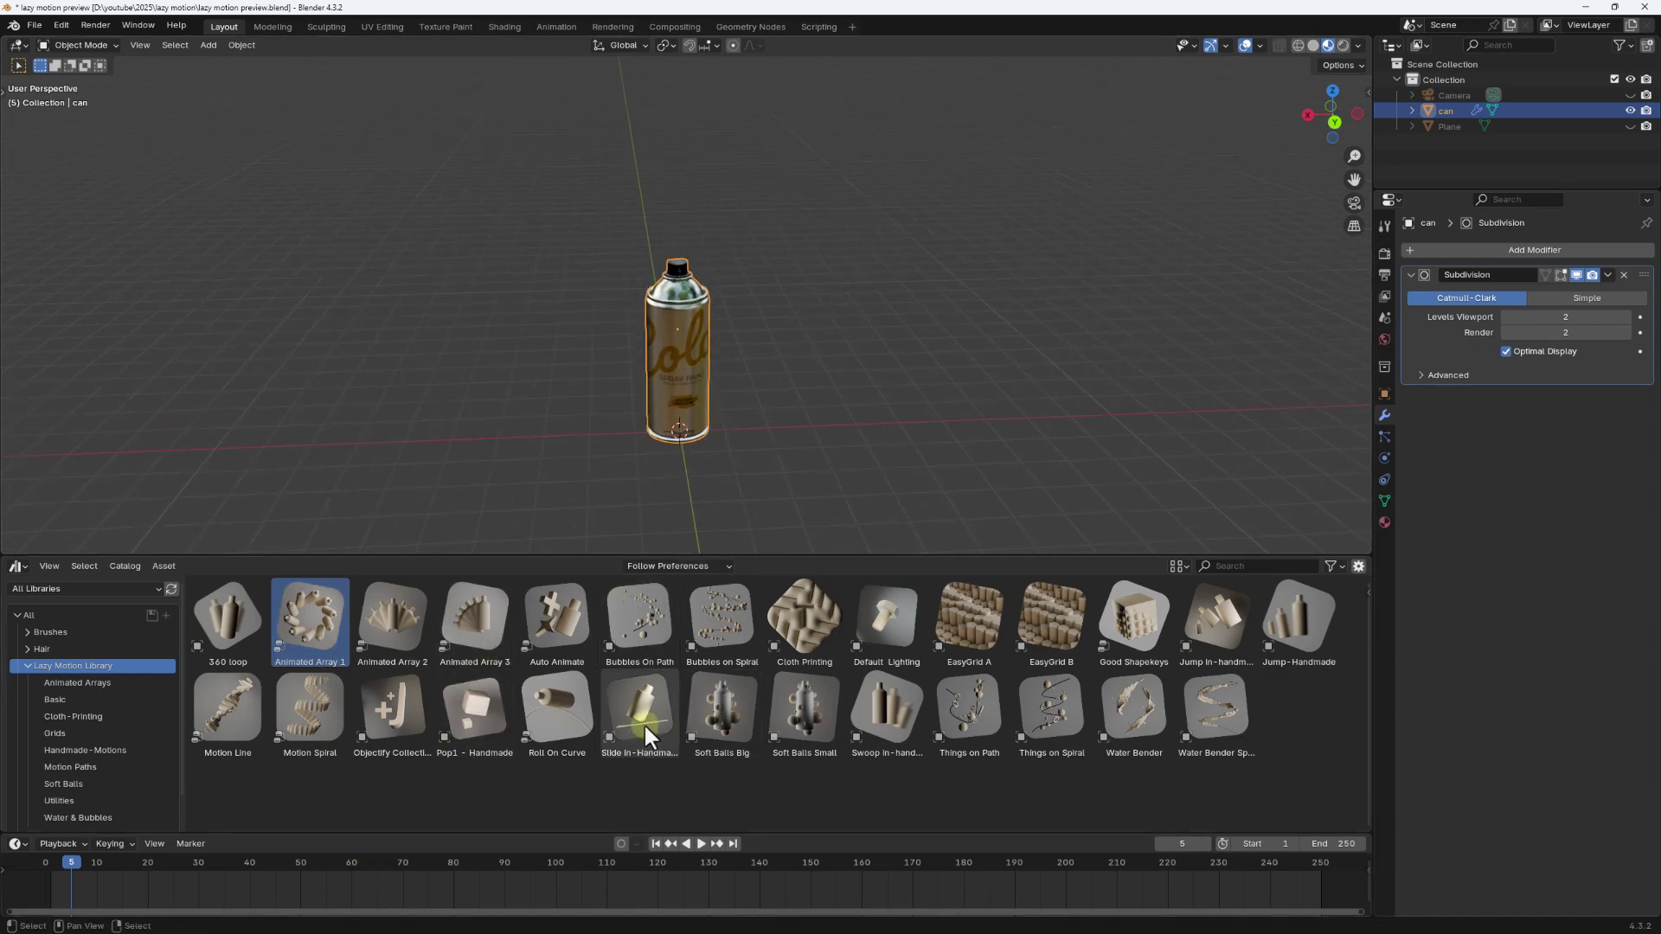
pyautogui.moveTo(628, 715); pyautogui.dragTo(715, 382)
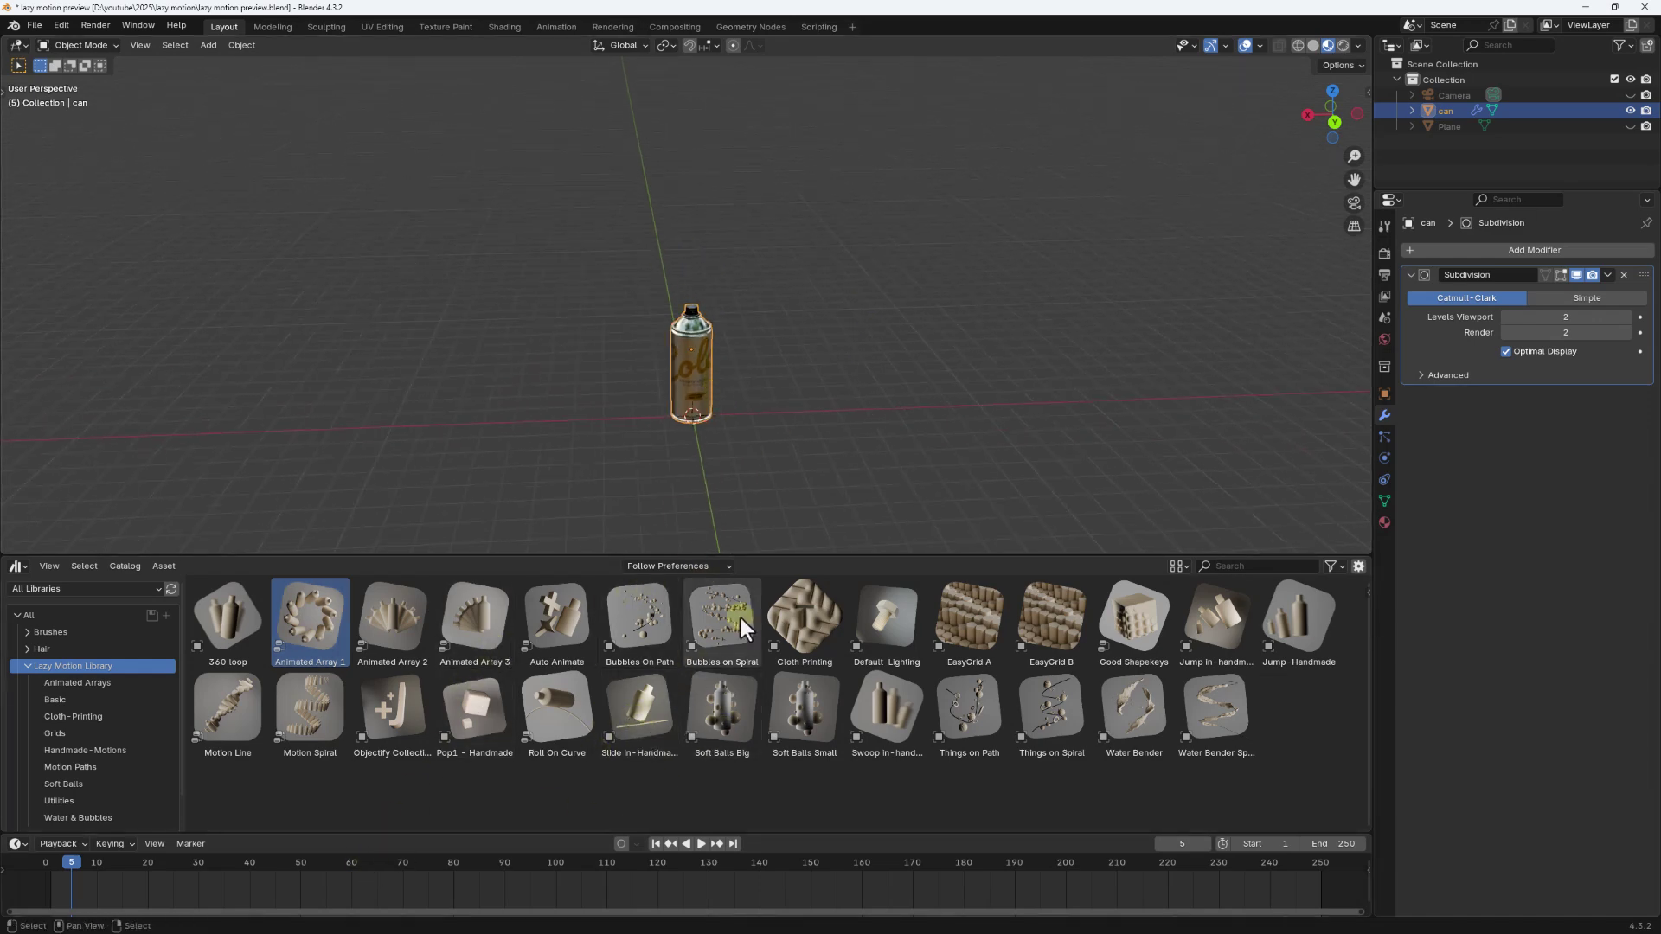
pyautogui.moveTo(791, 621); pyautogui.dragTo(810, 349)
pyautogui.moveTo(810, 350); pyautogui.dragTo(762, 372, button='middle')
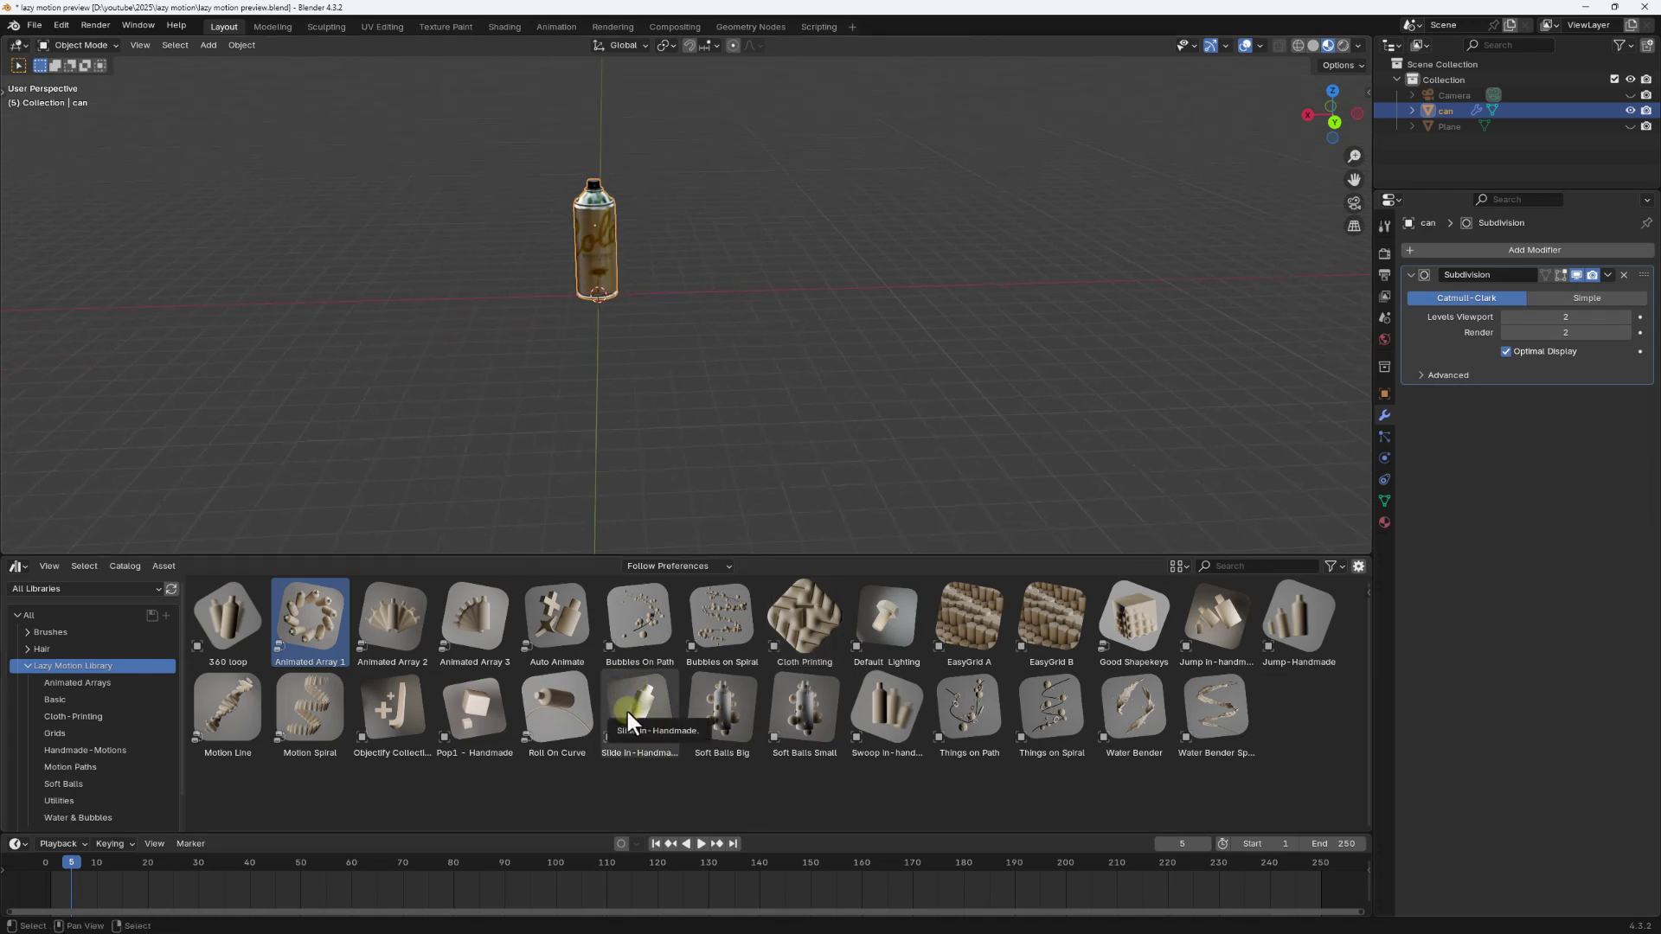
pyautogui.moveTo(626, 713); pyautogui.dragTo(697, 314)
# Step: Replay the bottle's slide-in animation from several angles and save as lazy motion preview.blend
pyautogui.moveTo(679, 378); pyautogui.dragTo(885, 351, button='middle')
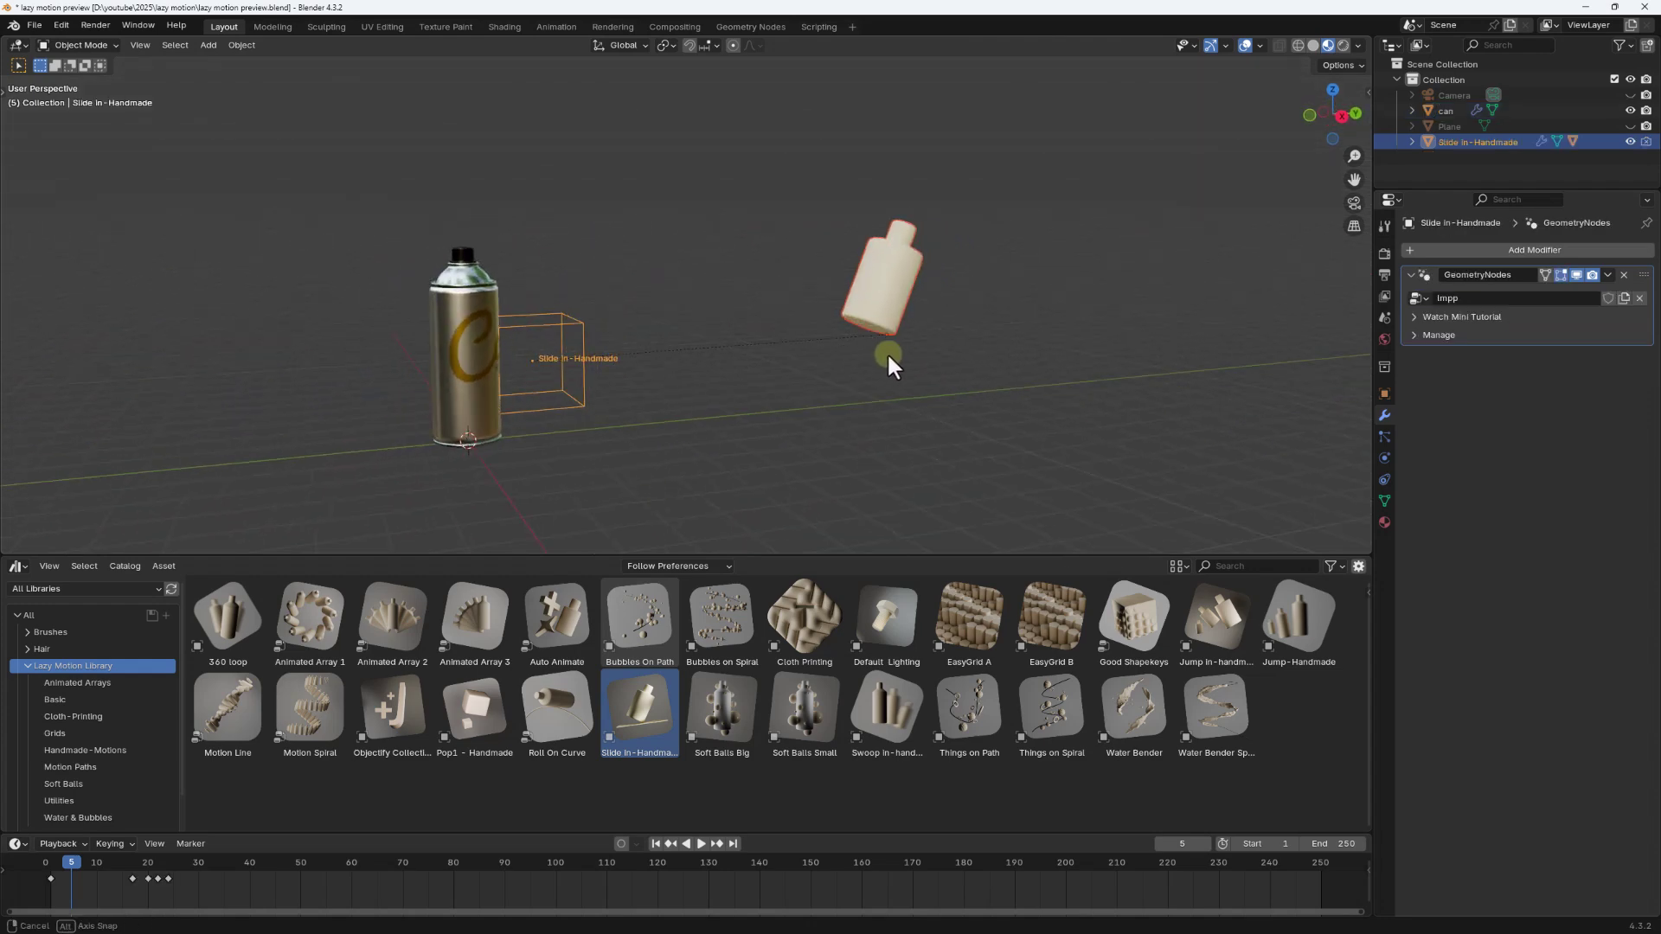
pyautogui.moveTo(91, 874); pyautogui.dragTo(29, 864)
pyautogui.press('space')
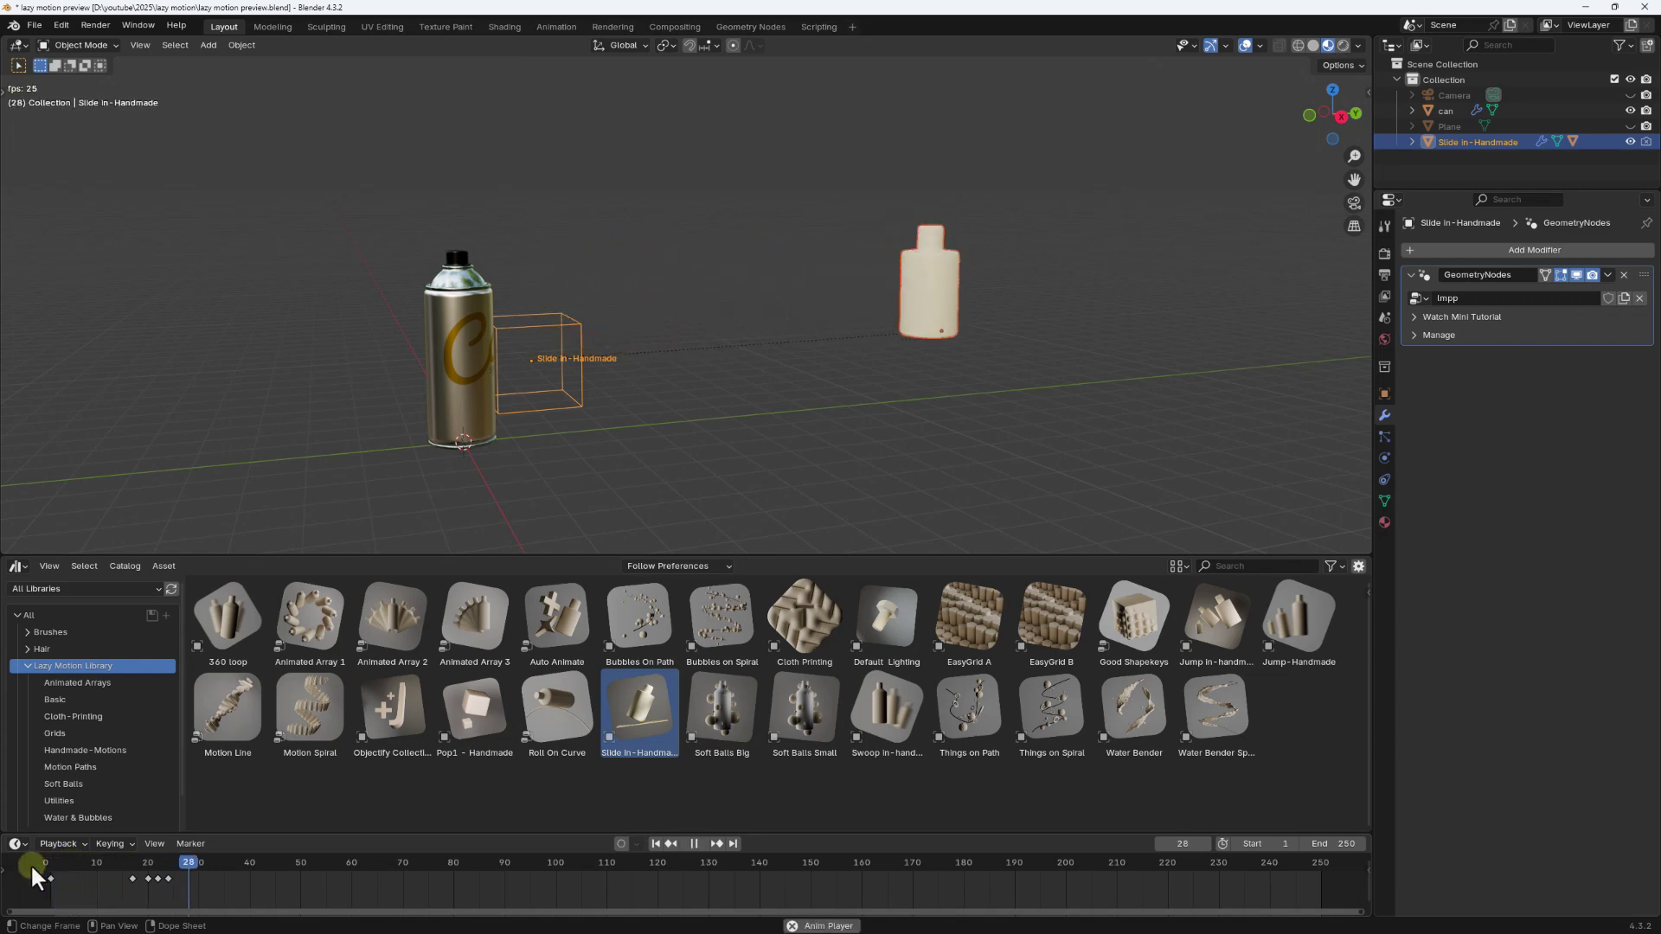
pyautogui.press('Escape')
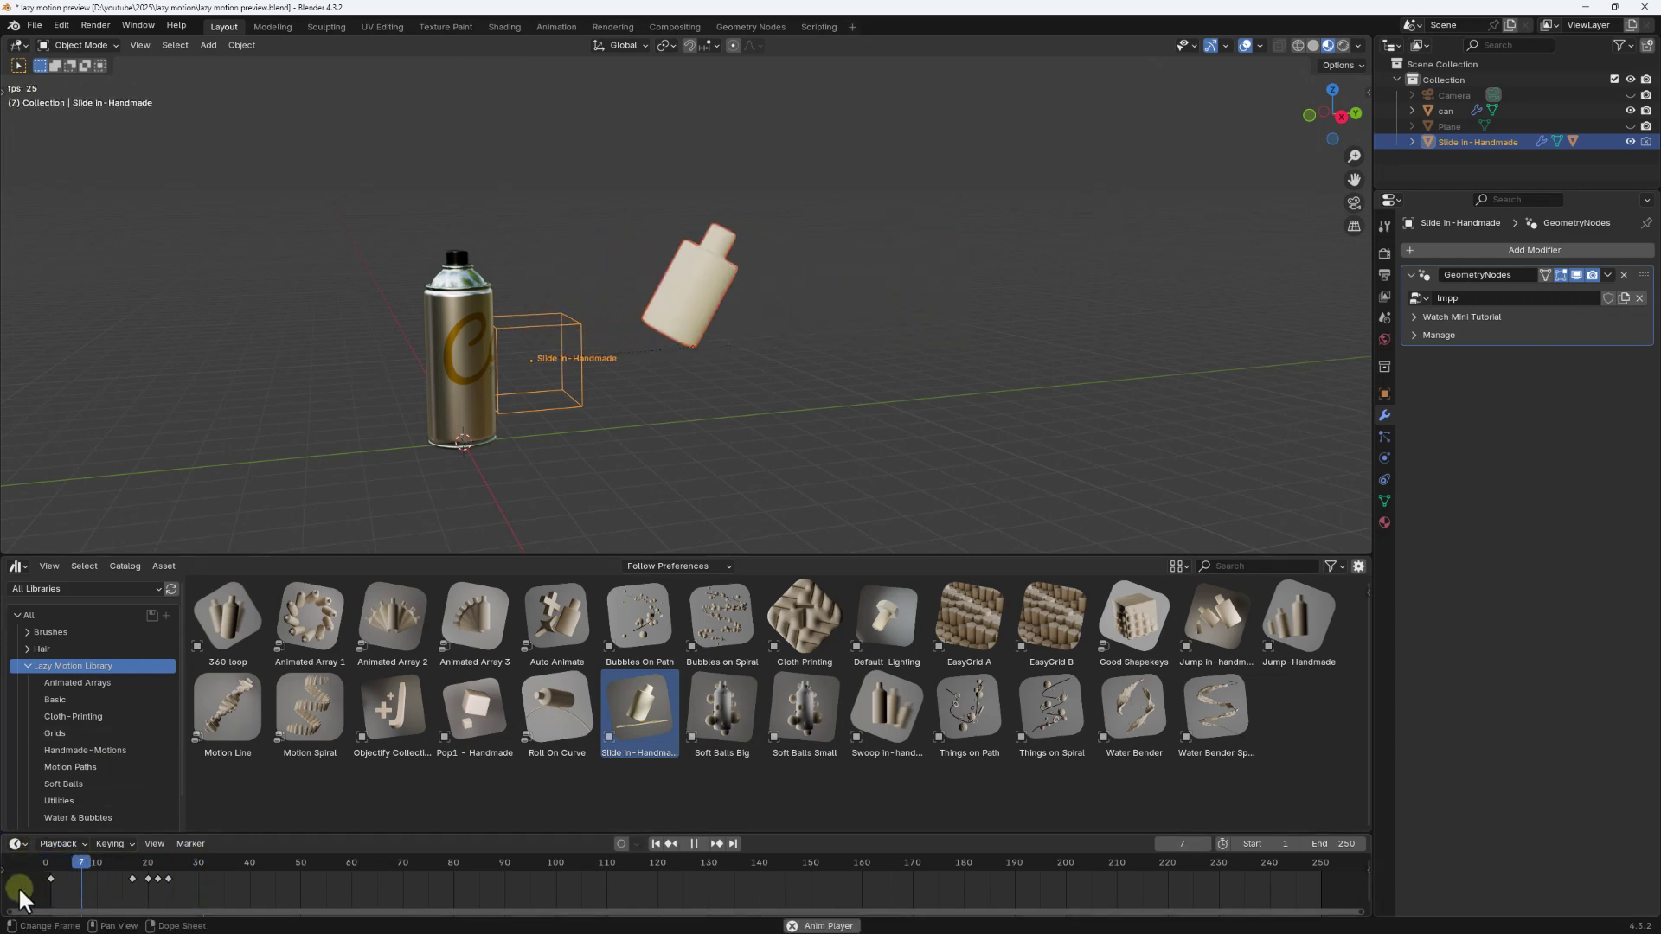
pyautogui.press('space')
pyautogui.moveTo(776, 350); pyautogui.dragTo(711, 345, button='middle')
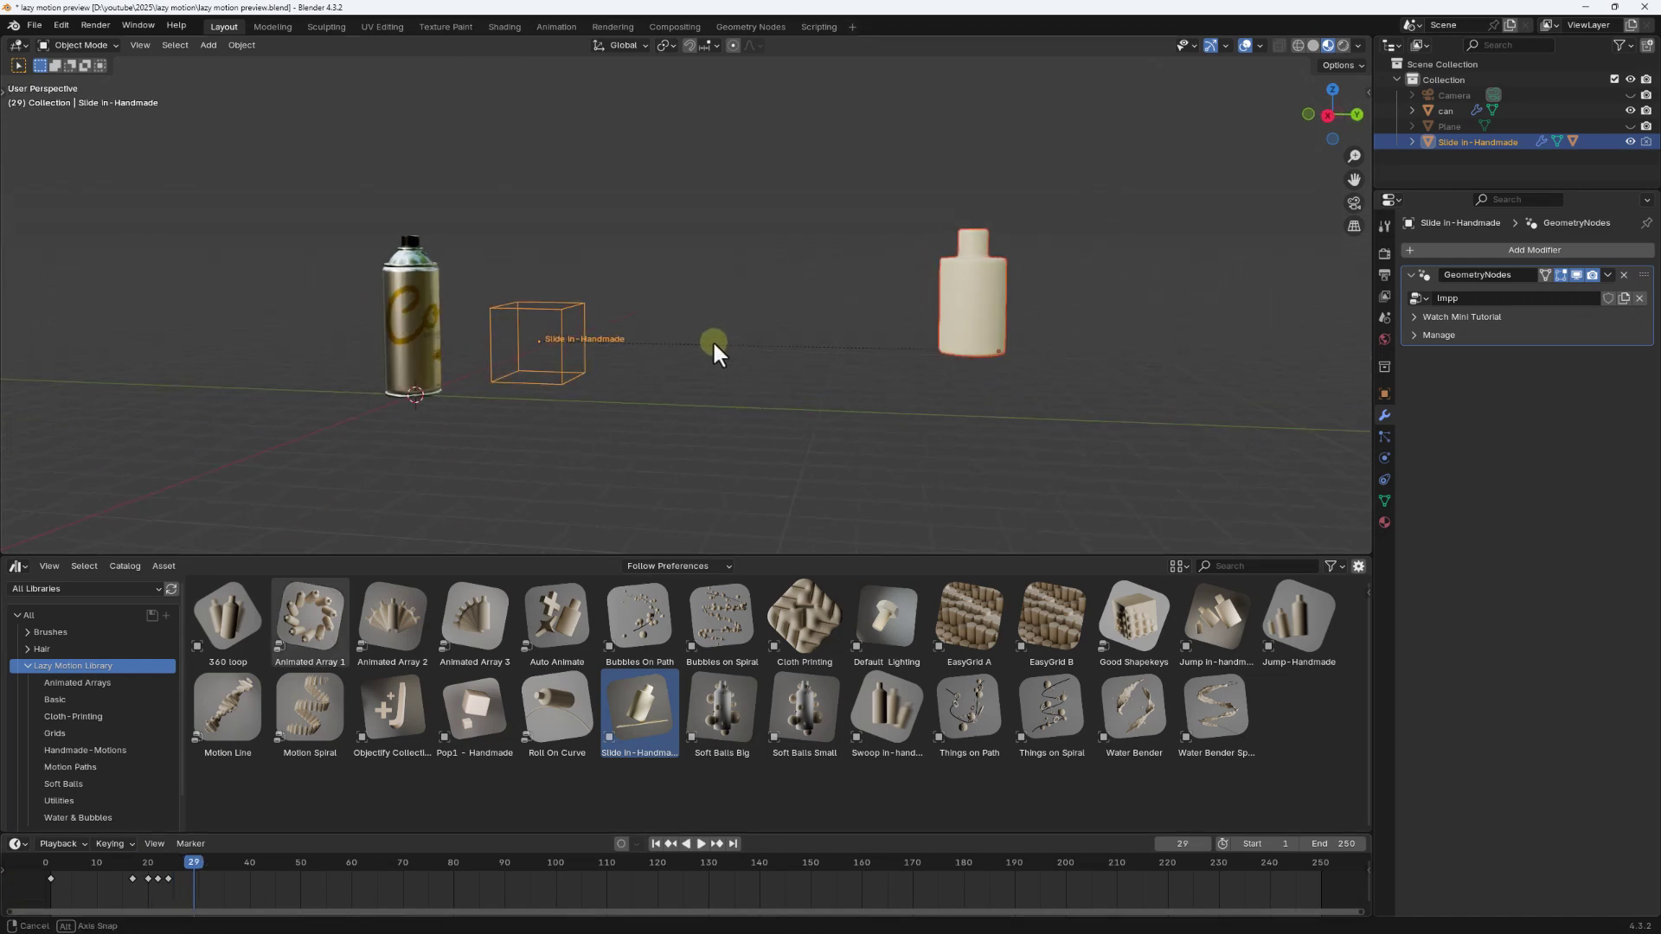
pyautogui.press('space')
pyautogui.press('space')
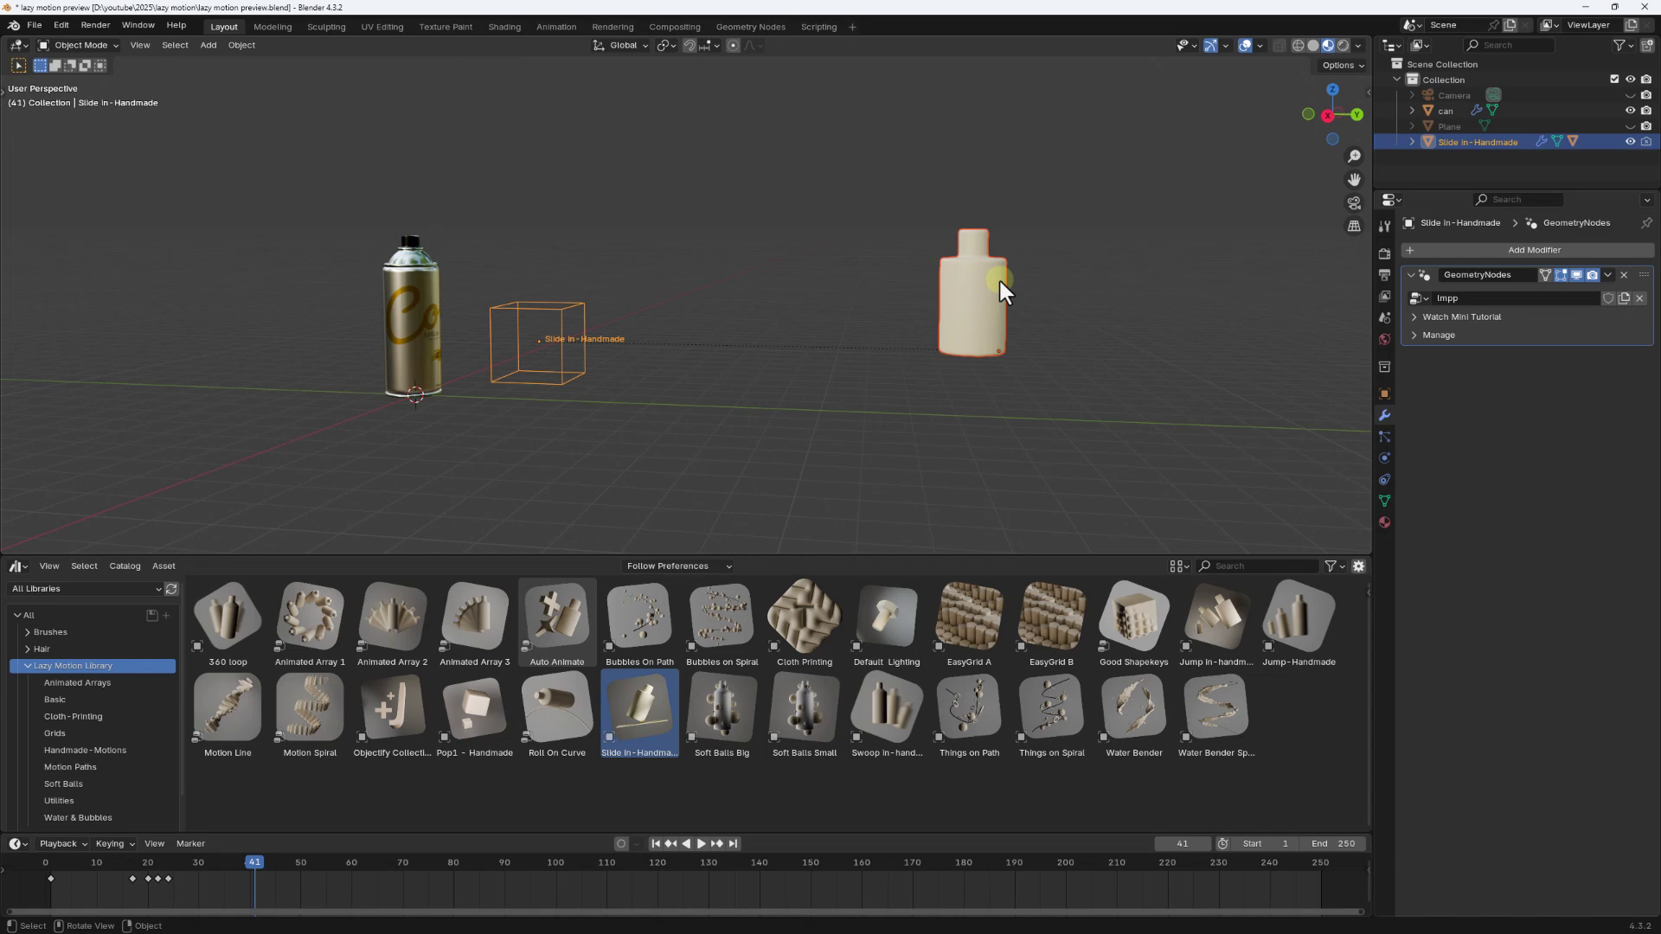
pyautogui.moveTo(972, 251); pyautogui.dragTo(1000, 310, button='middle')
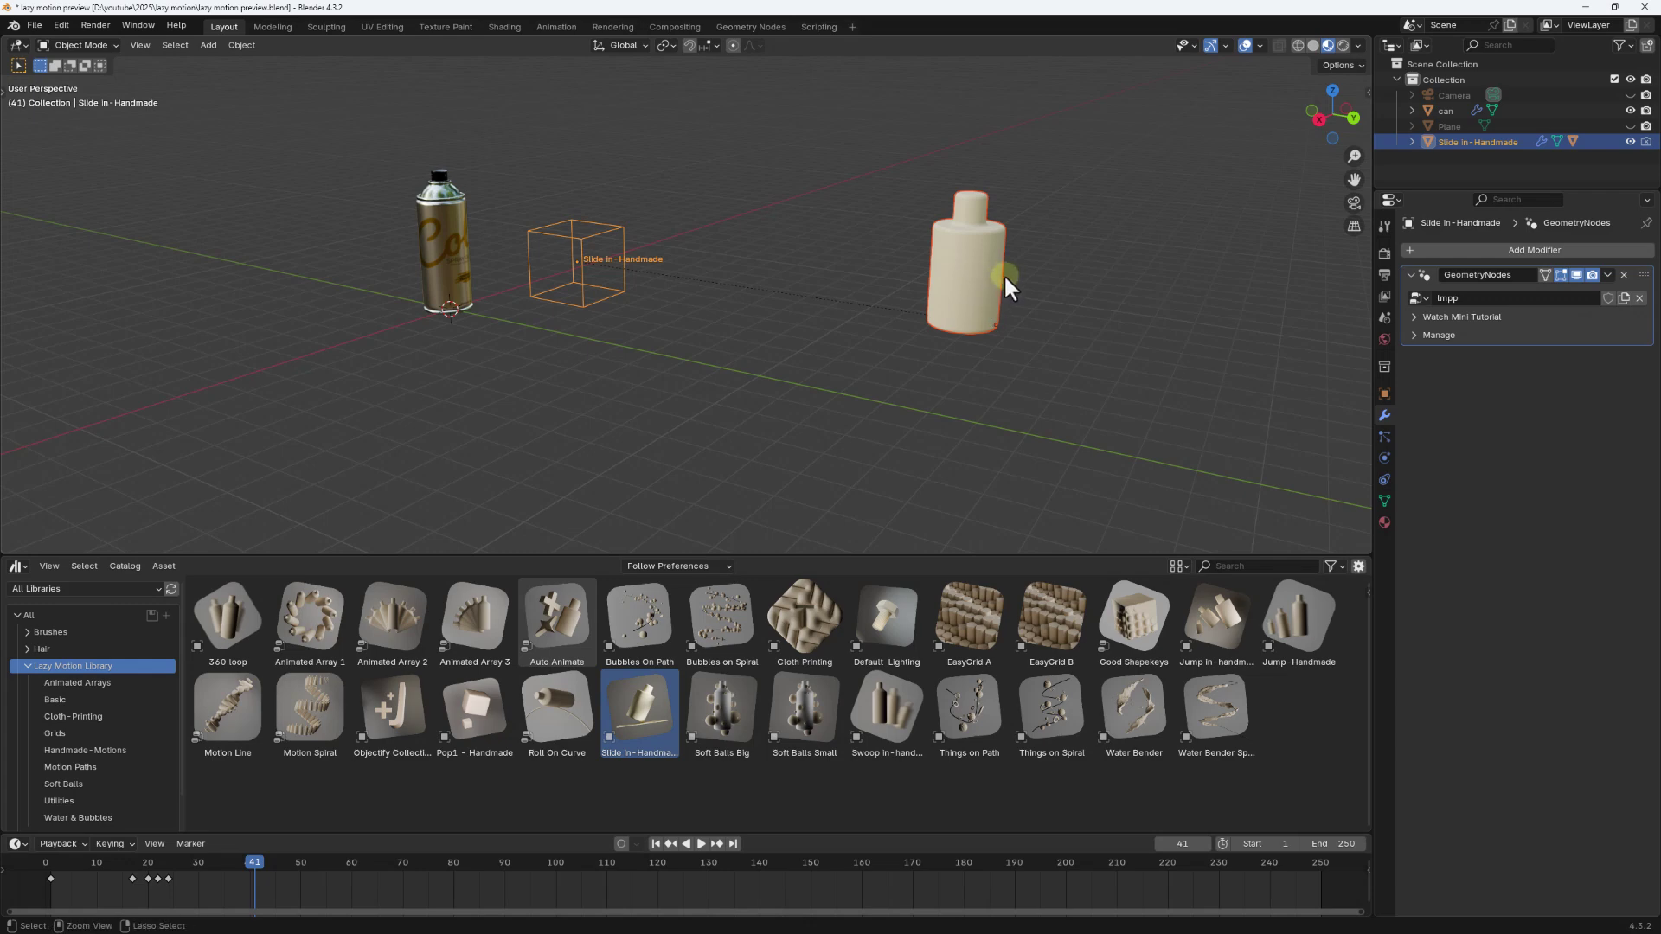
pyautogui.hotkey('ctrl', 's')
pyautogui.hotkey('shift', 's')
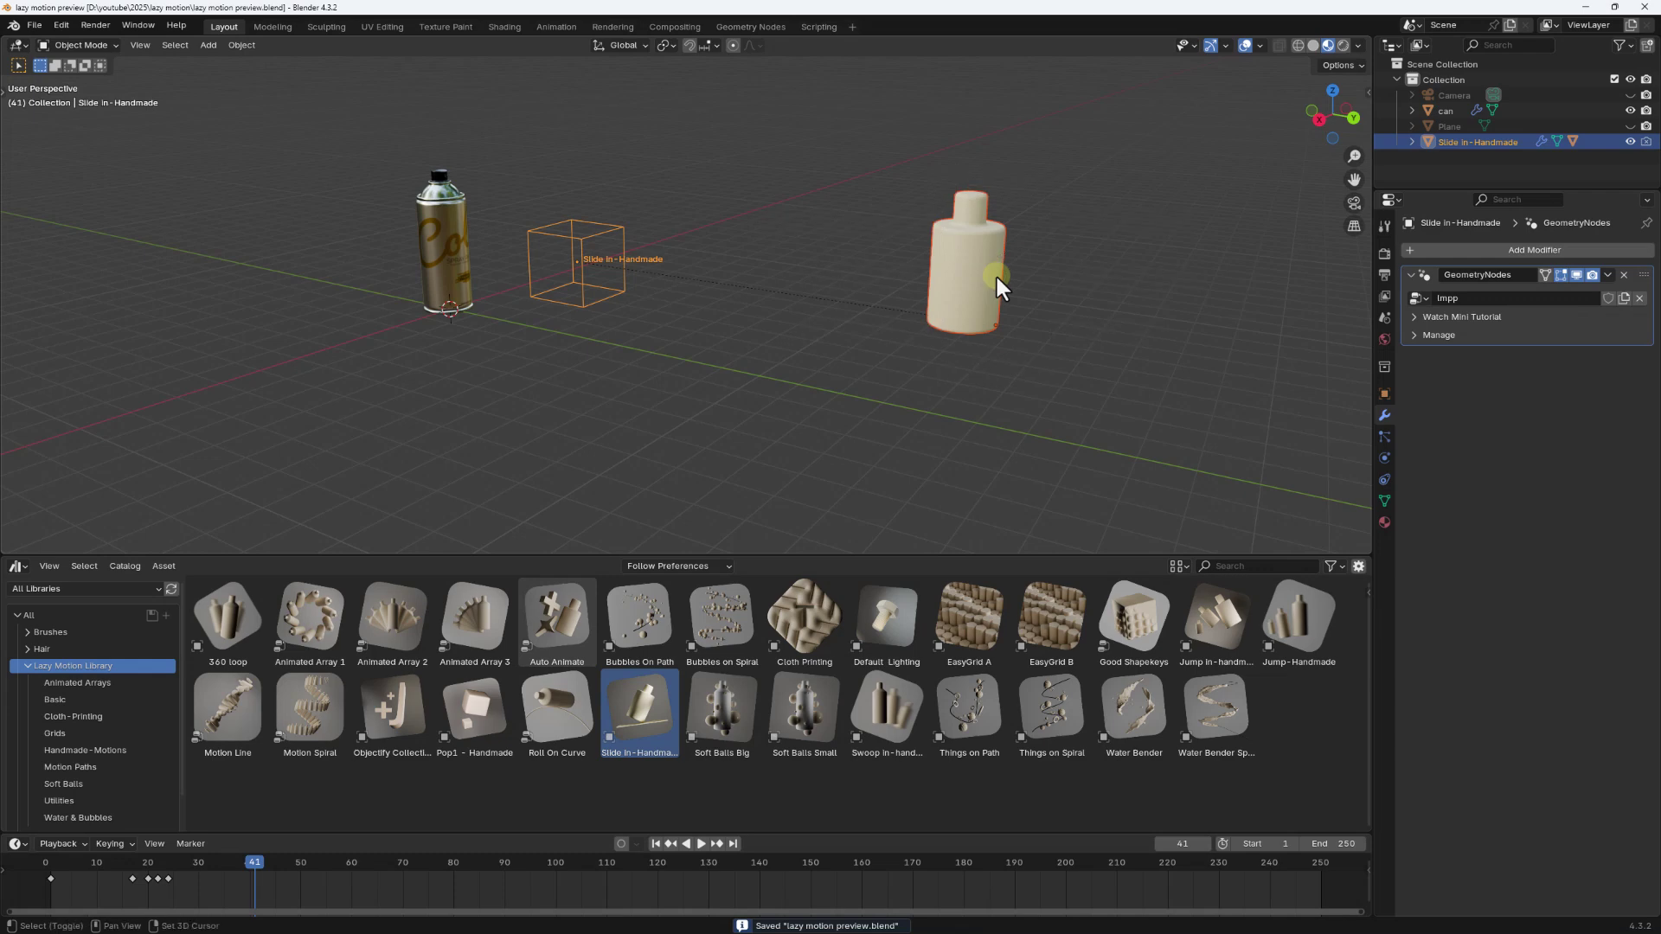
# Step: Snap the 3D cursor onto the bottle with Cursor to Selected
pyautogui.hotkey('shift', 's')
pyautogui.hotkey('shift', 's')
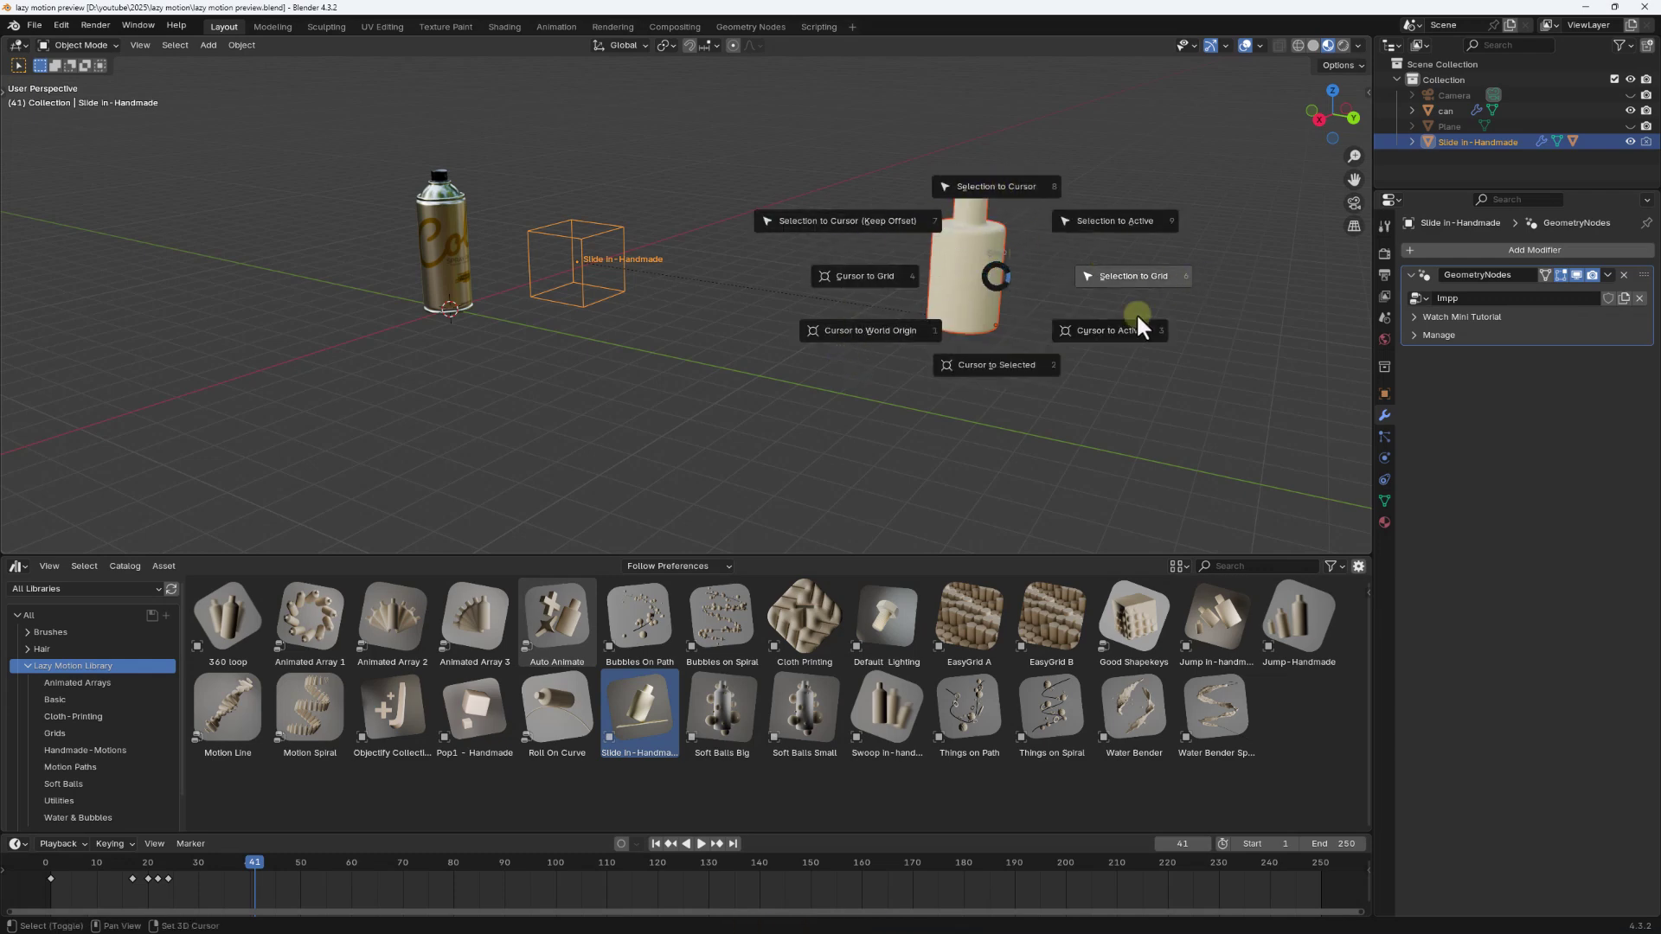
pyautogui.click(1011, 374)
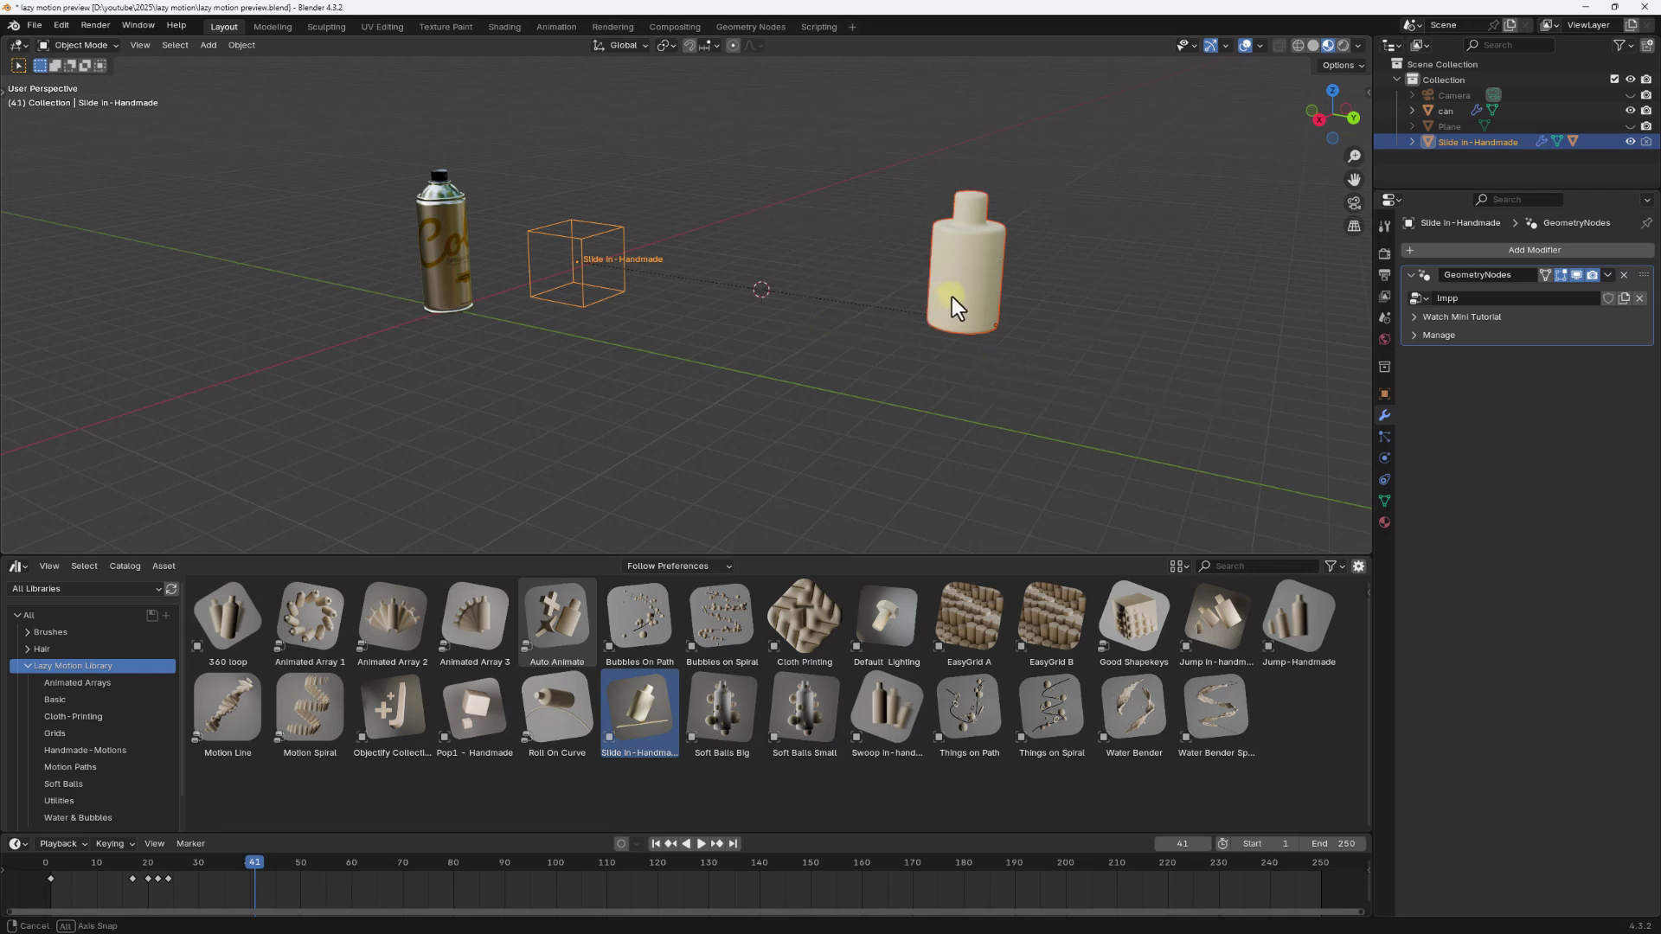
pyautogui.moveTo(952, 297); pyautogui.dragTo(961, 222, button='middle')
pyautogui.keyDown('shift'); pyautogui.rightClick(963, 237); pyautogui.keyUp('shift')
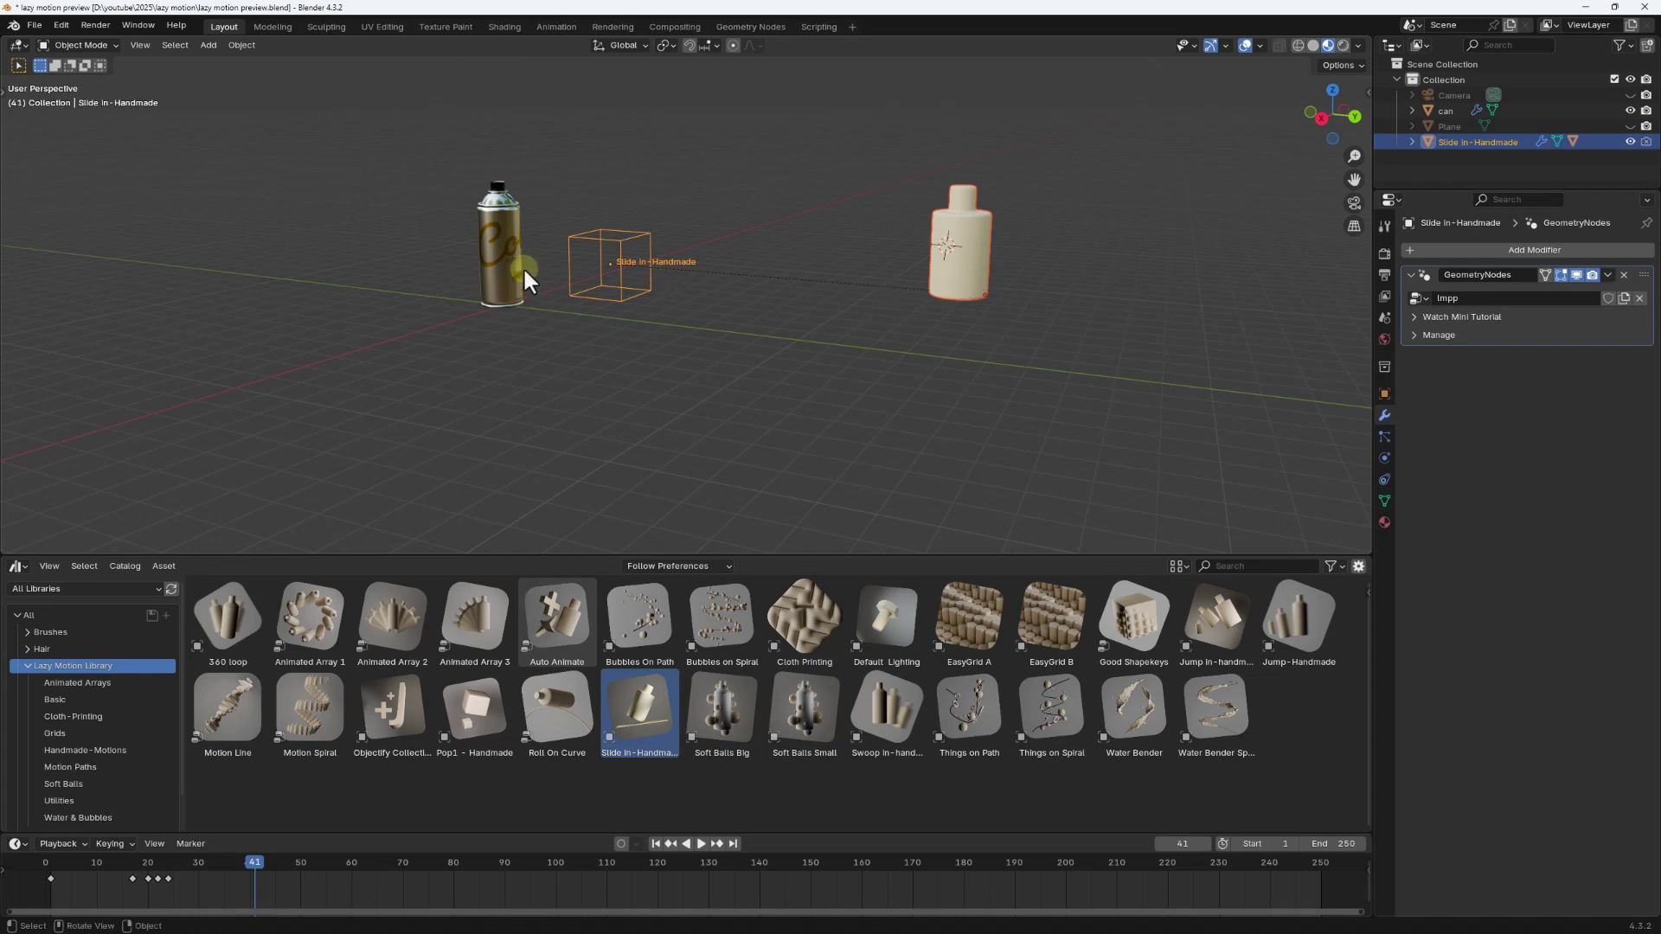
# Step: Try snapping the spray can to the cursor, undo it, then select the can with the bottle active
pyautogui.click(498, 266)
pyautogui.hotkey('shift', 's')
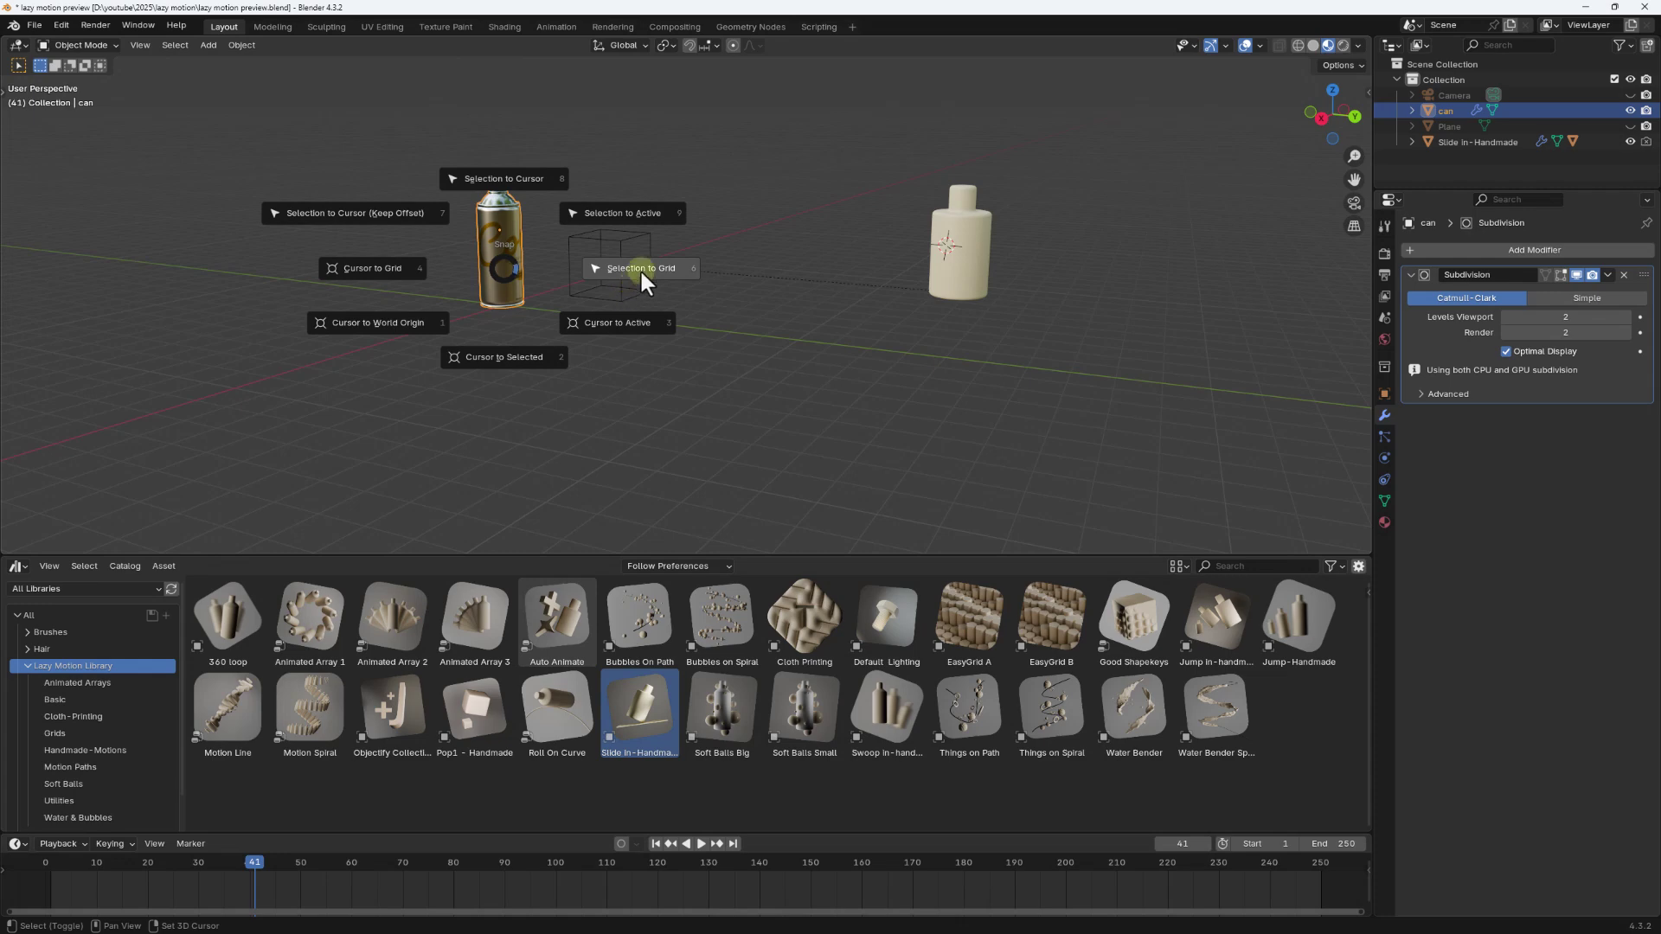
pyautogui.click(504, 178)
pyautogui.moveTo(503, 174); pyautogui.dragTo(1068, 348, button='middle')
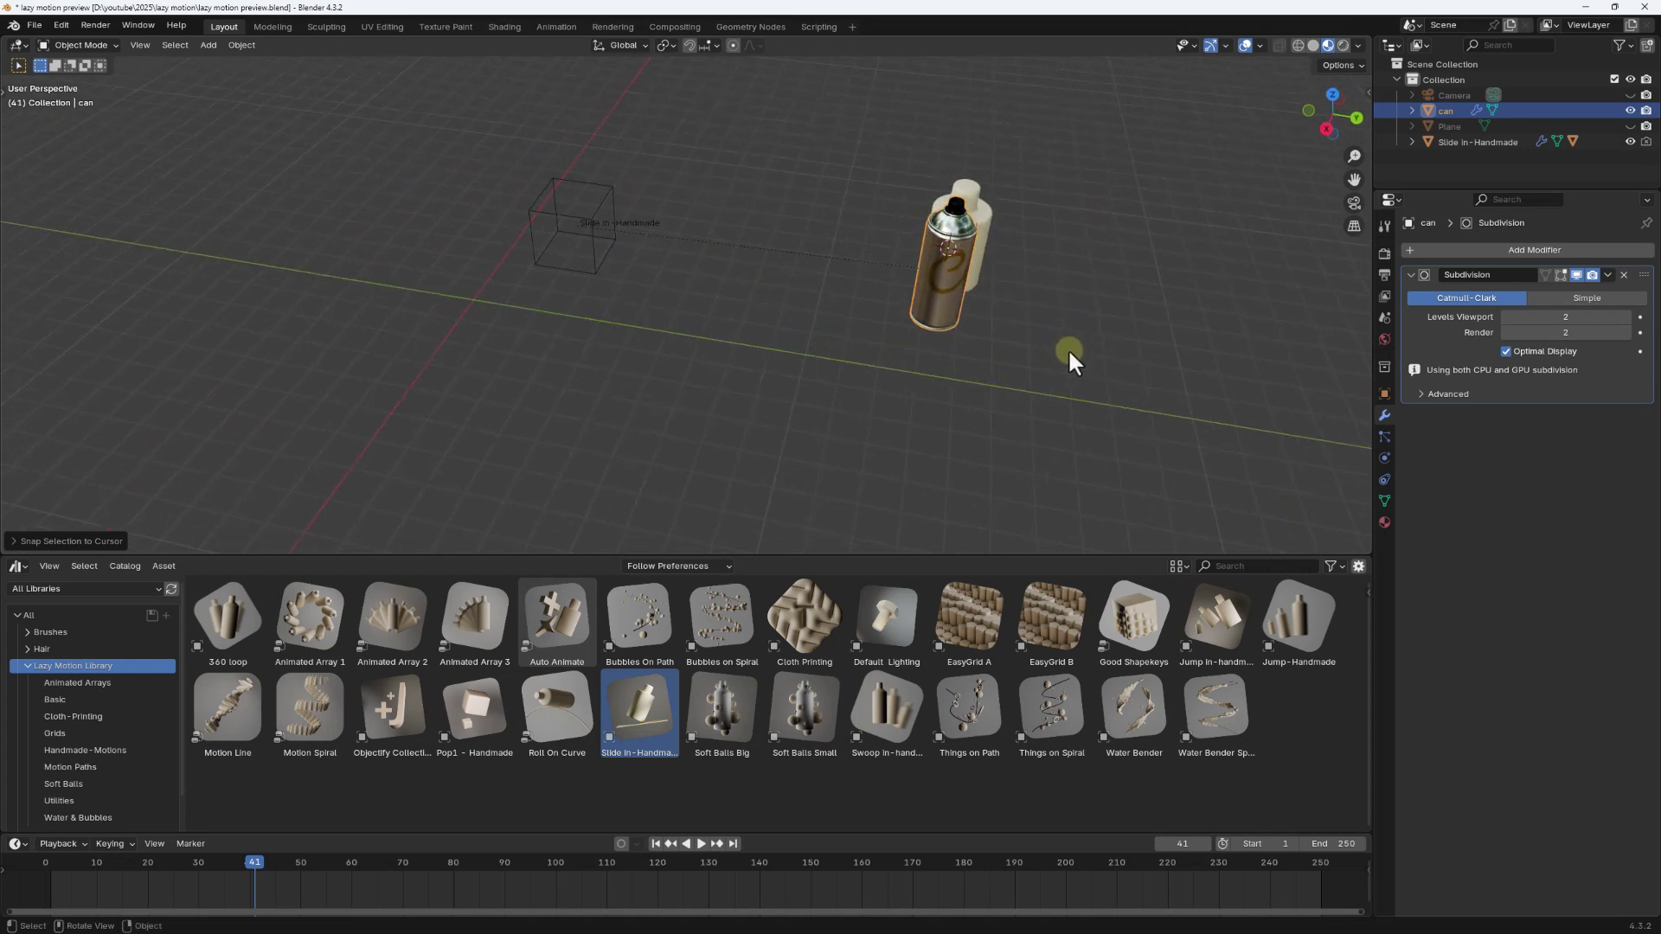
pyautogui.hotkey('ctrl', 'z')
pyautogui.click(957, 208)
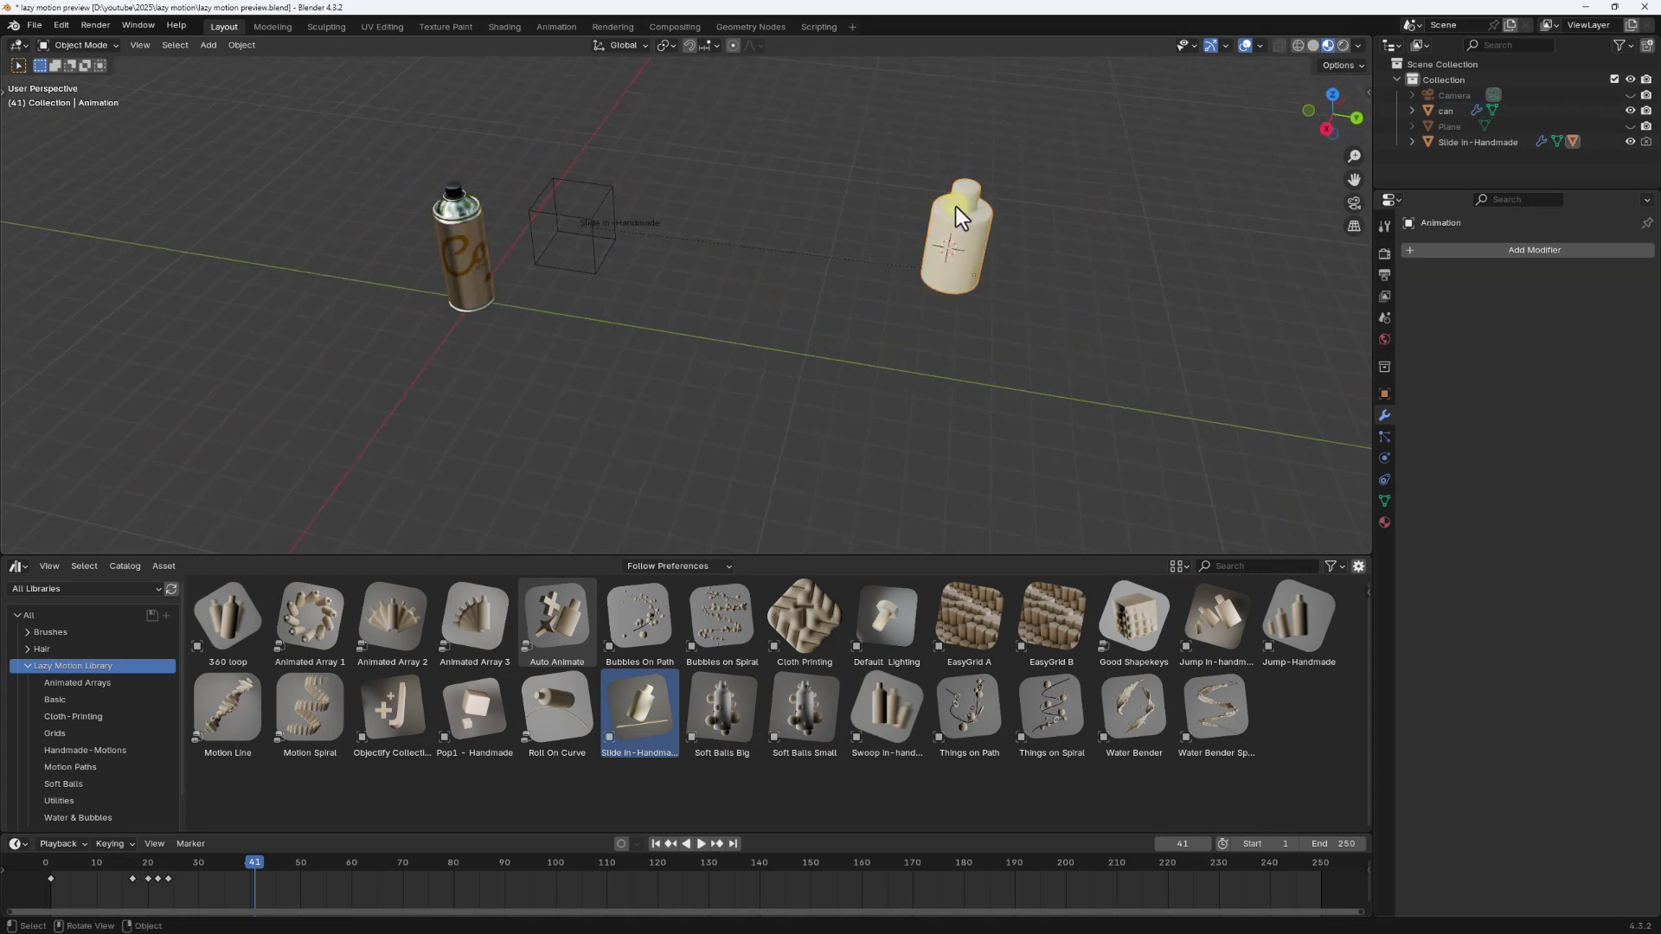
pyautogui.click(468, 275)
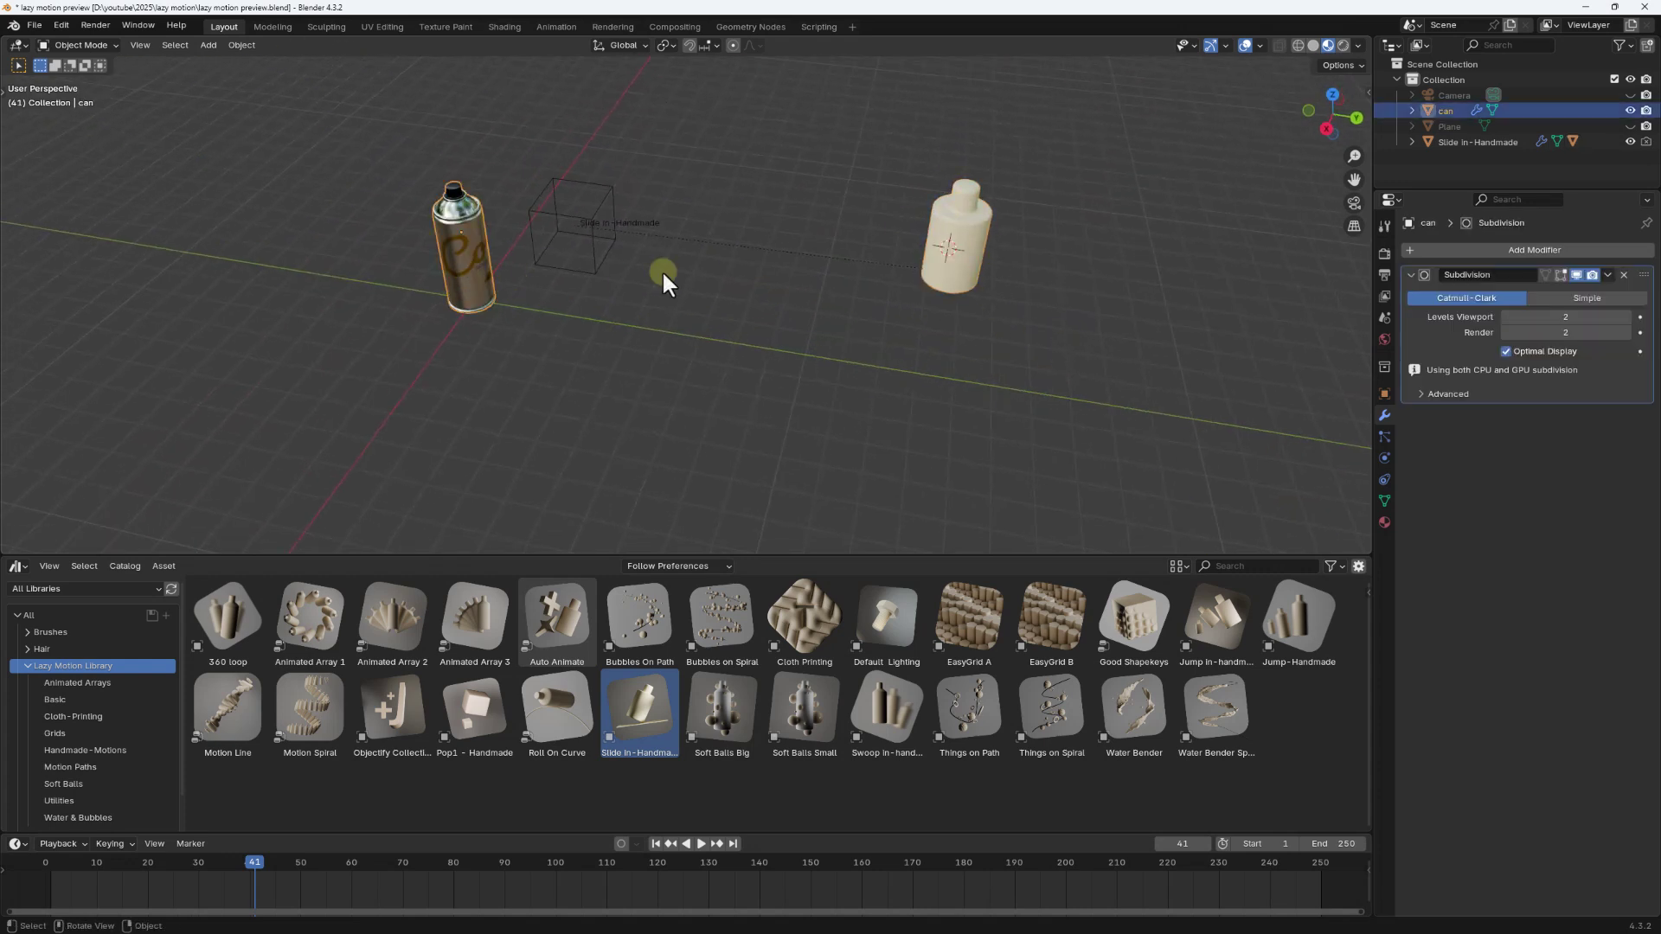
pyautogui.keyDown('shift'); pyautogui.click(964, 213); pyautogui.keyUp('shift')
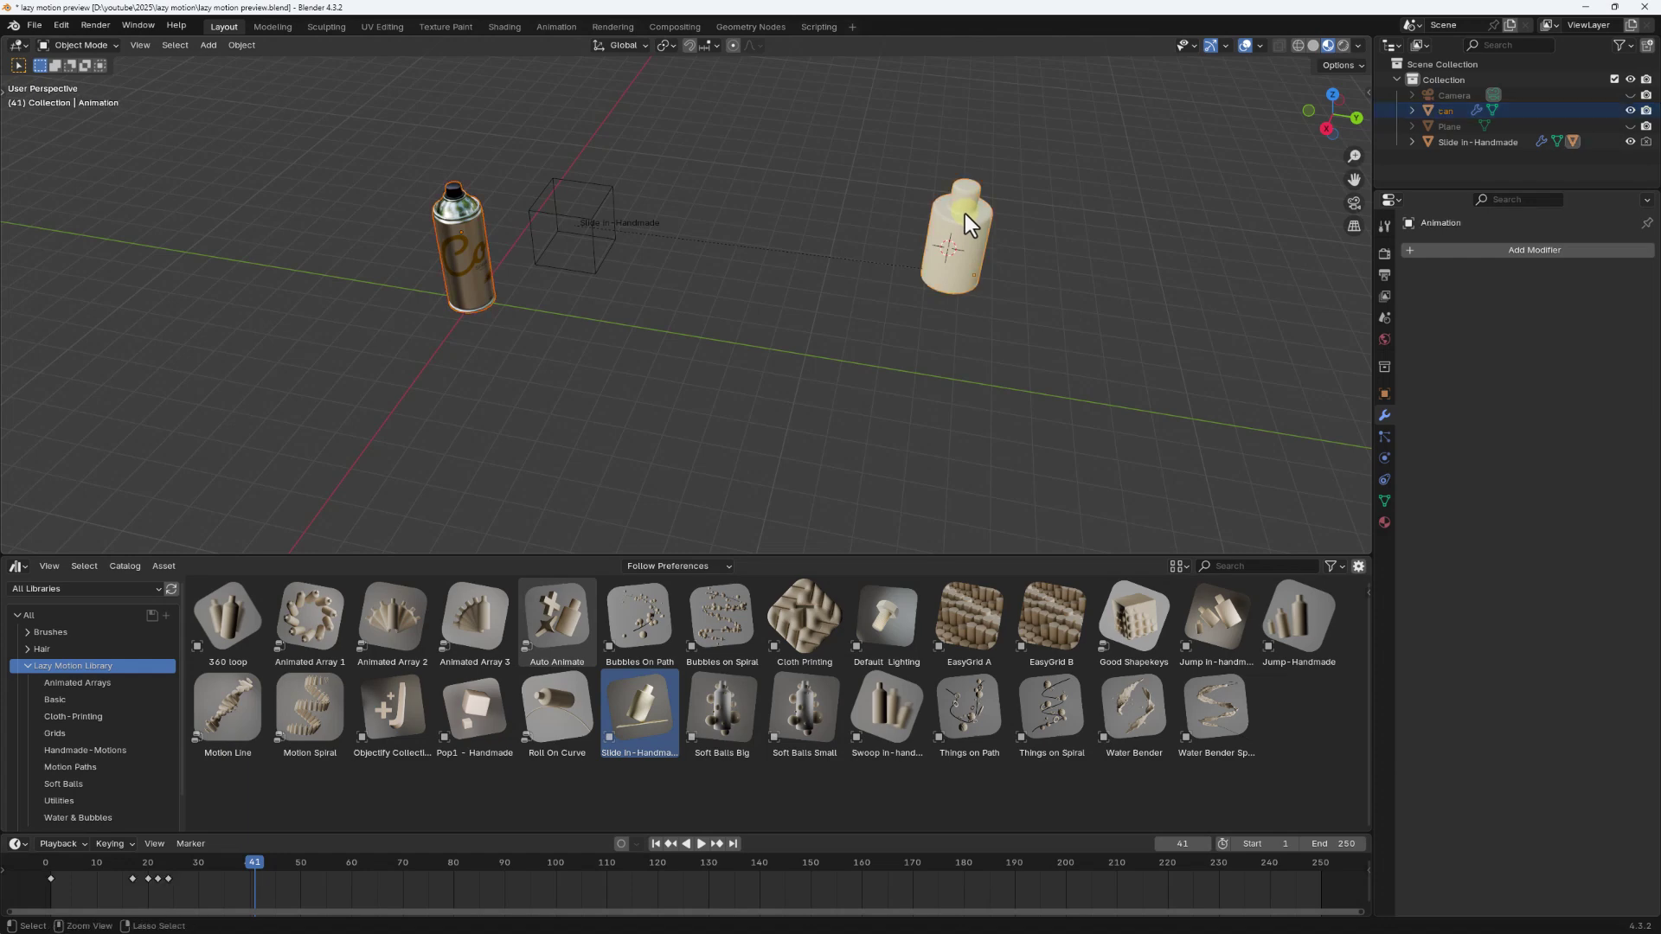
# Step: Copy the bottle's location onto the spray can, then reselect the can in side view
pyautogui.hotkey('ctrl', 'c')
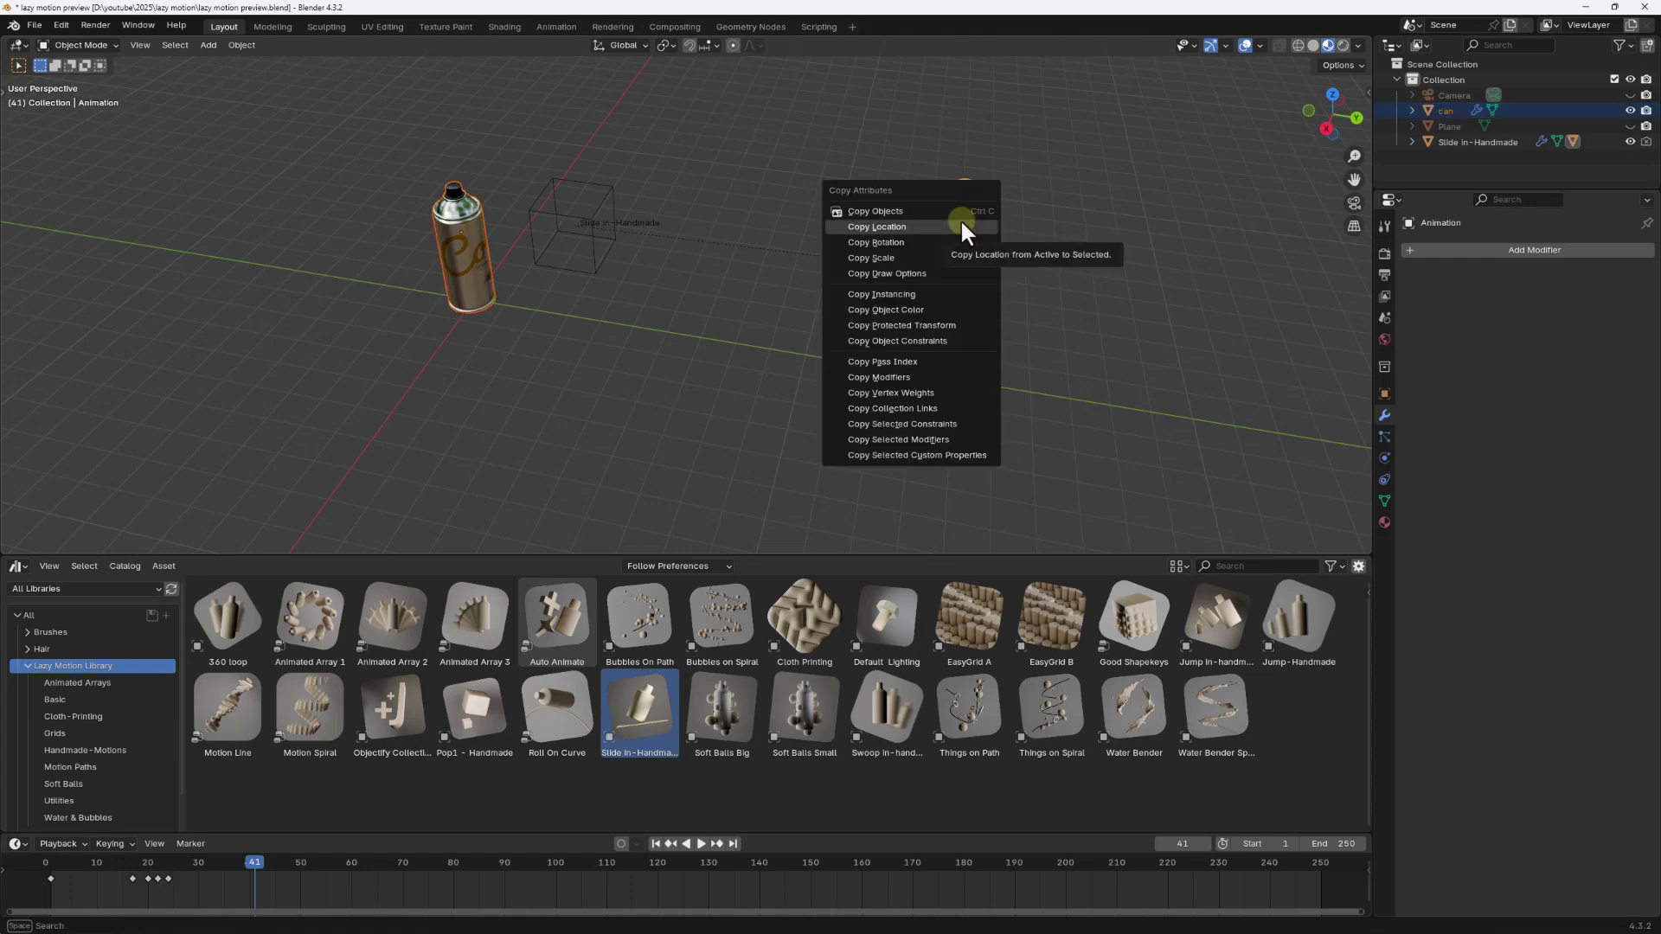
pyautogui.click(895, 227)
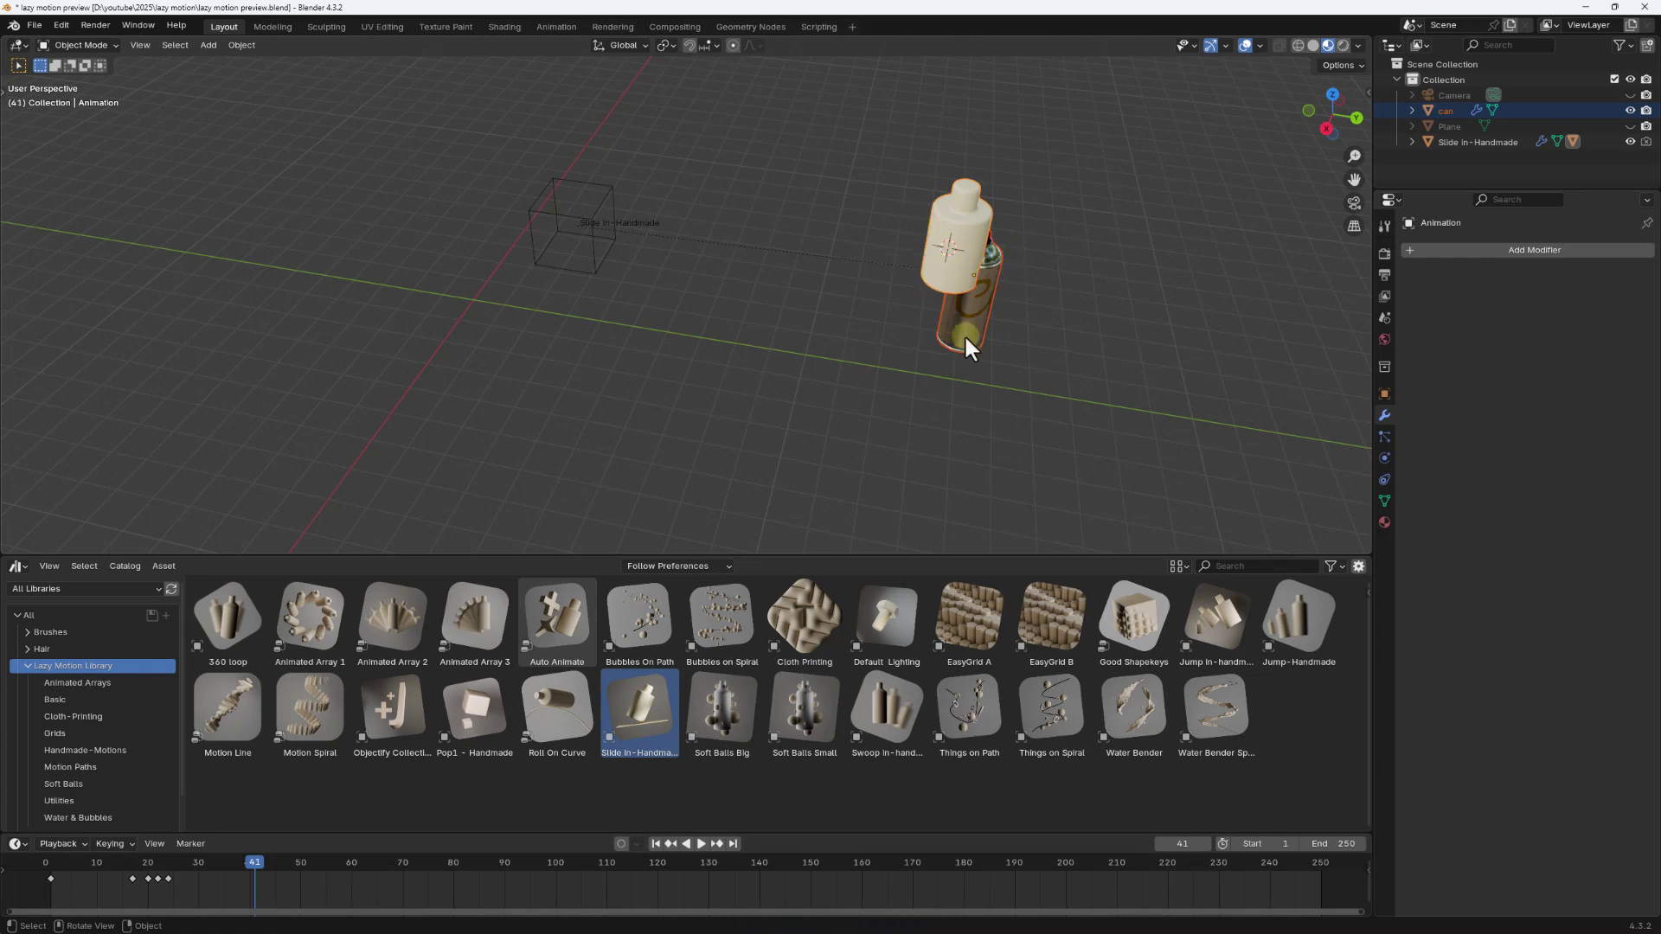
pyautogui.keyDown('alt'); pyautogui.moveTo(978, 240); pyautogui.dragTo(994, 296, button='middle'); pyautogui.keyUp('alt')
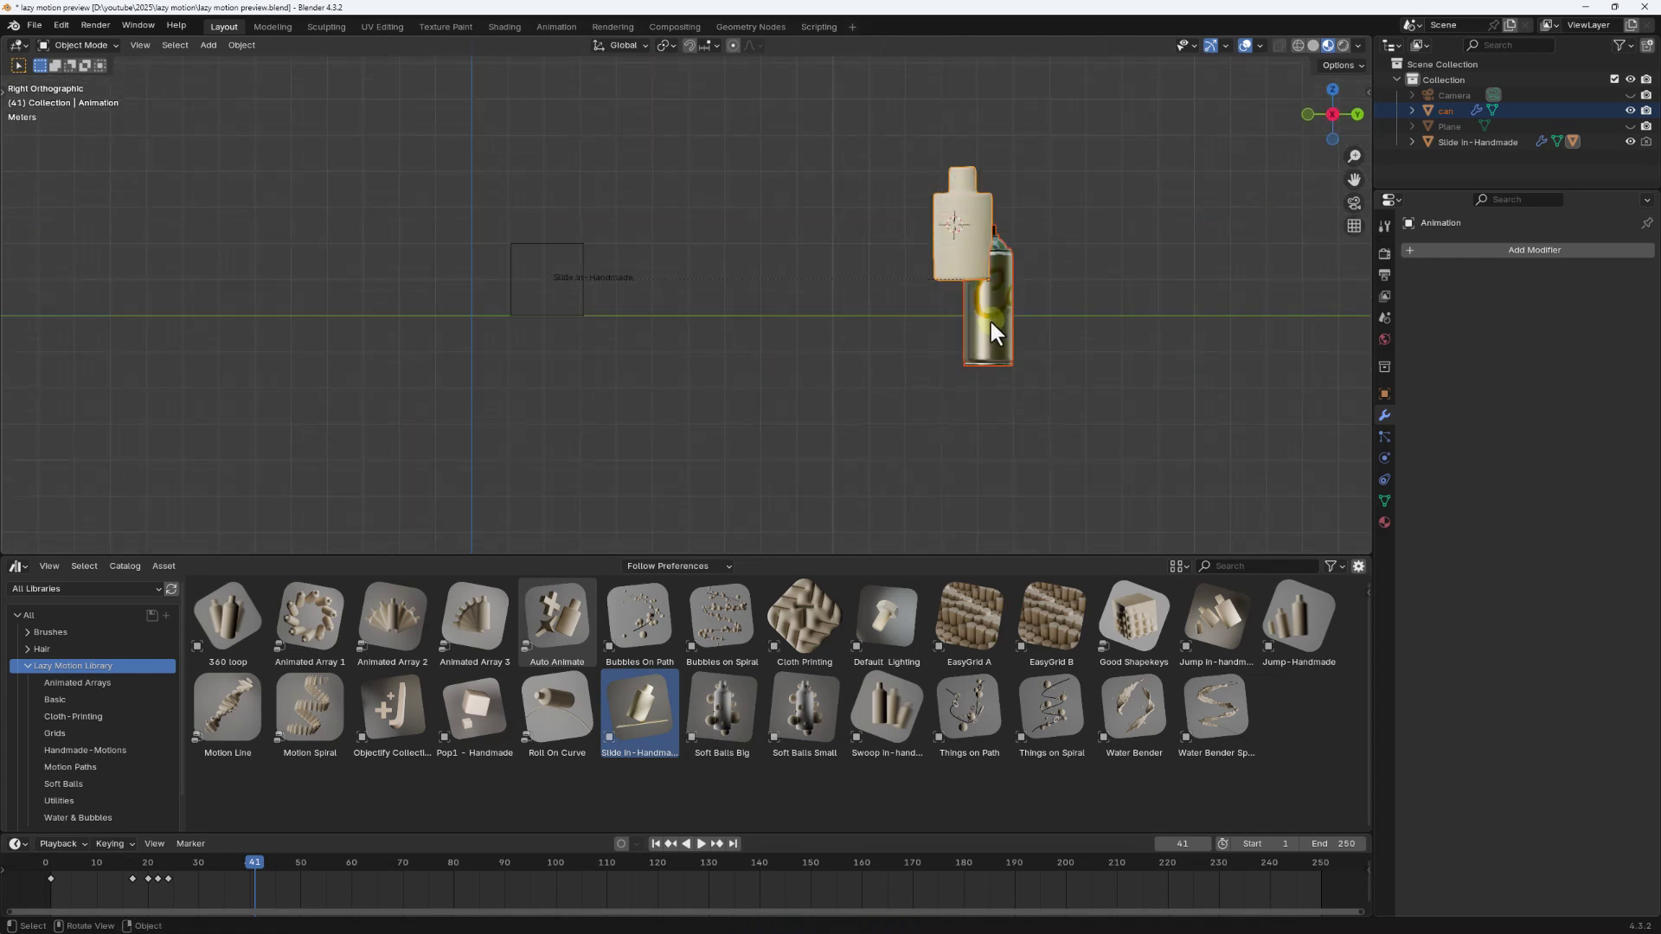
pyautogui.click(1070, 348)
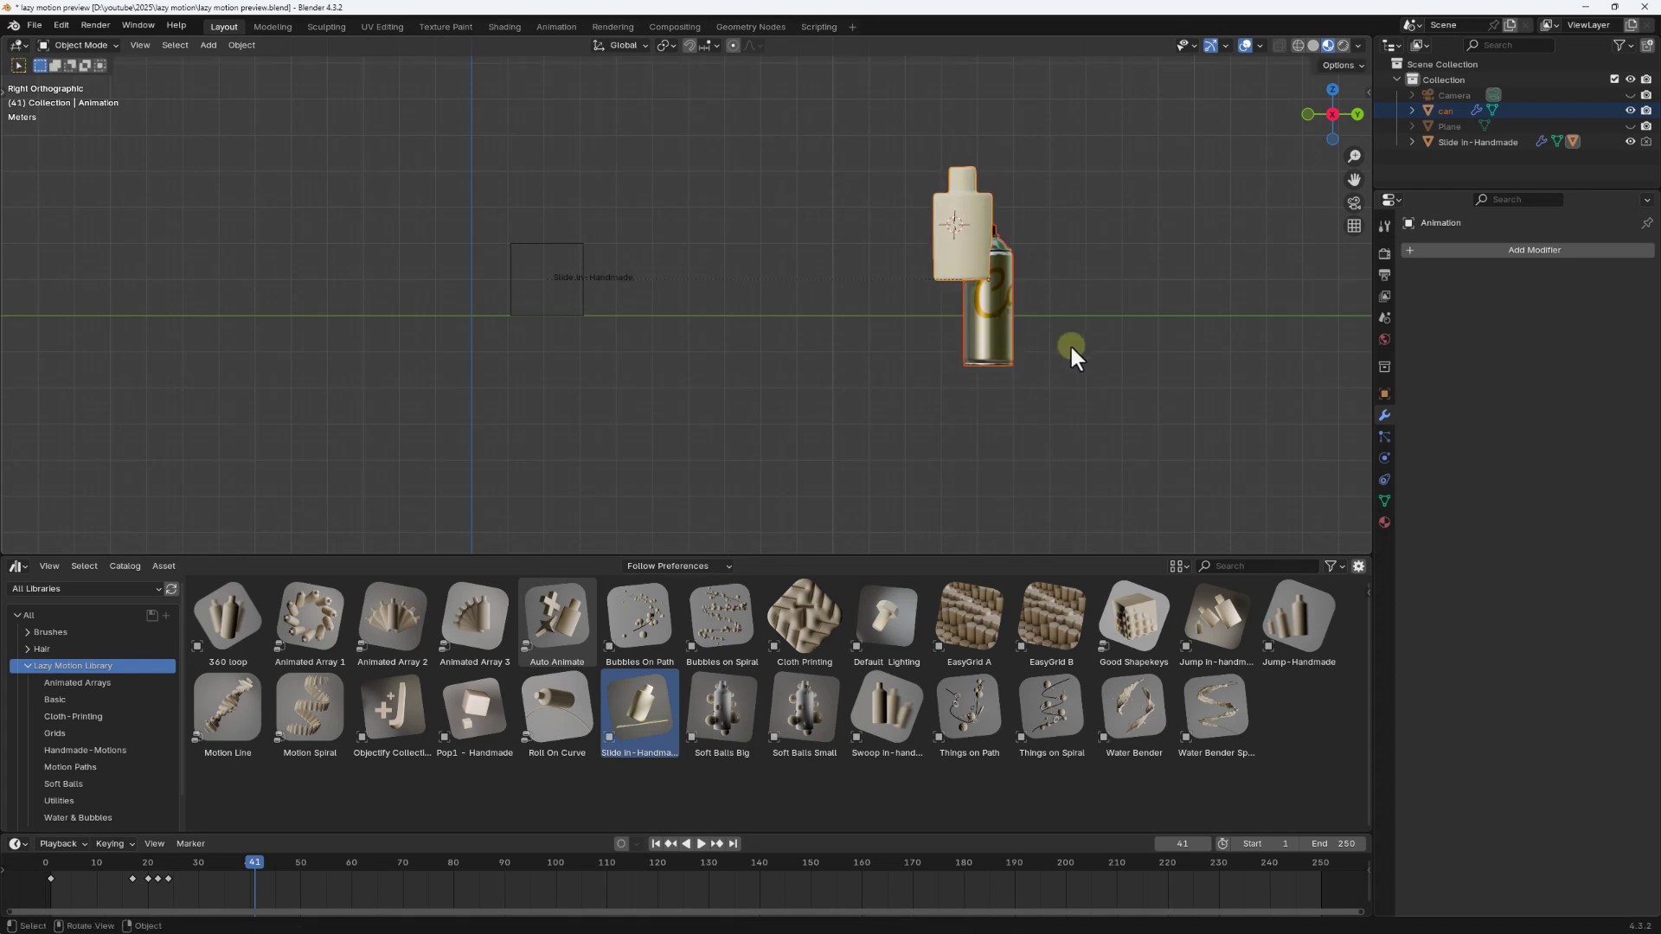
pyautogui.click(1007, 357)
# Step: Raise the can 2.353 m along Z, then shift it along Y and X into place
pyautogui.press('g')
pyautogui.press('z')
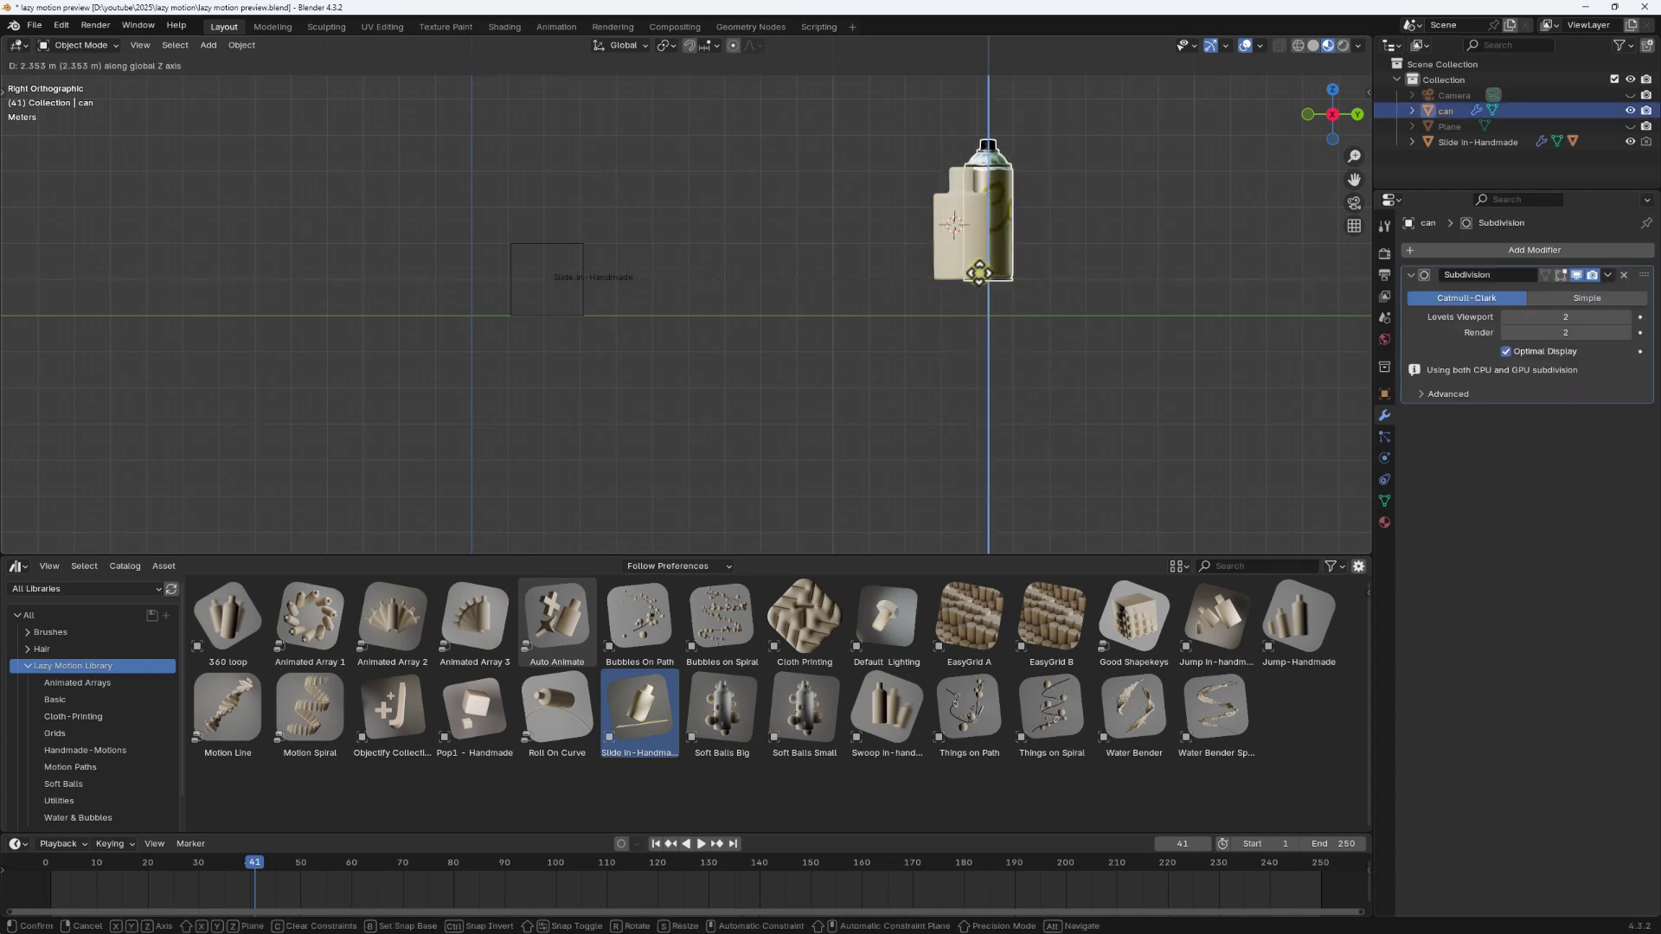
pyautogui.click(979, 274)
pyautogui.press('g')
pyautogui.press('y')
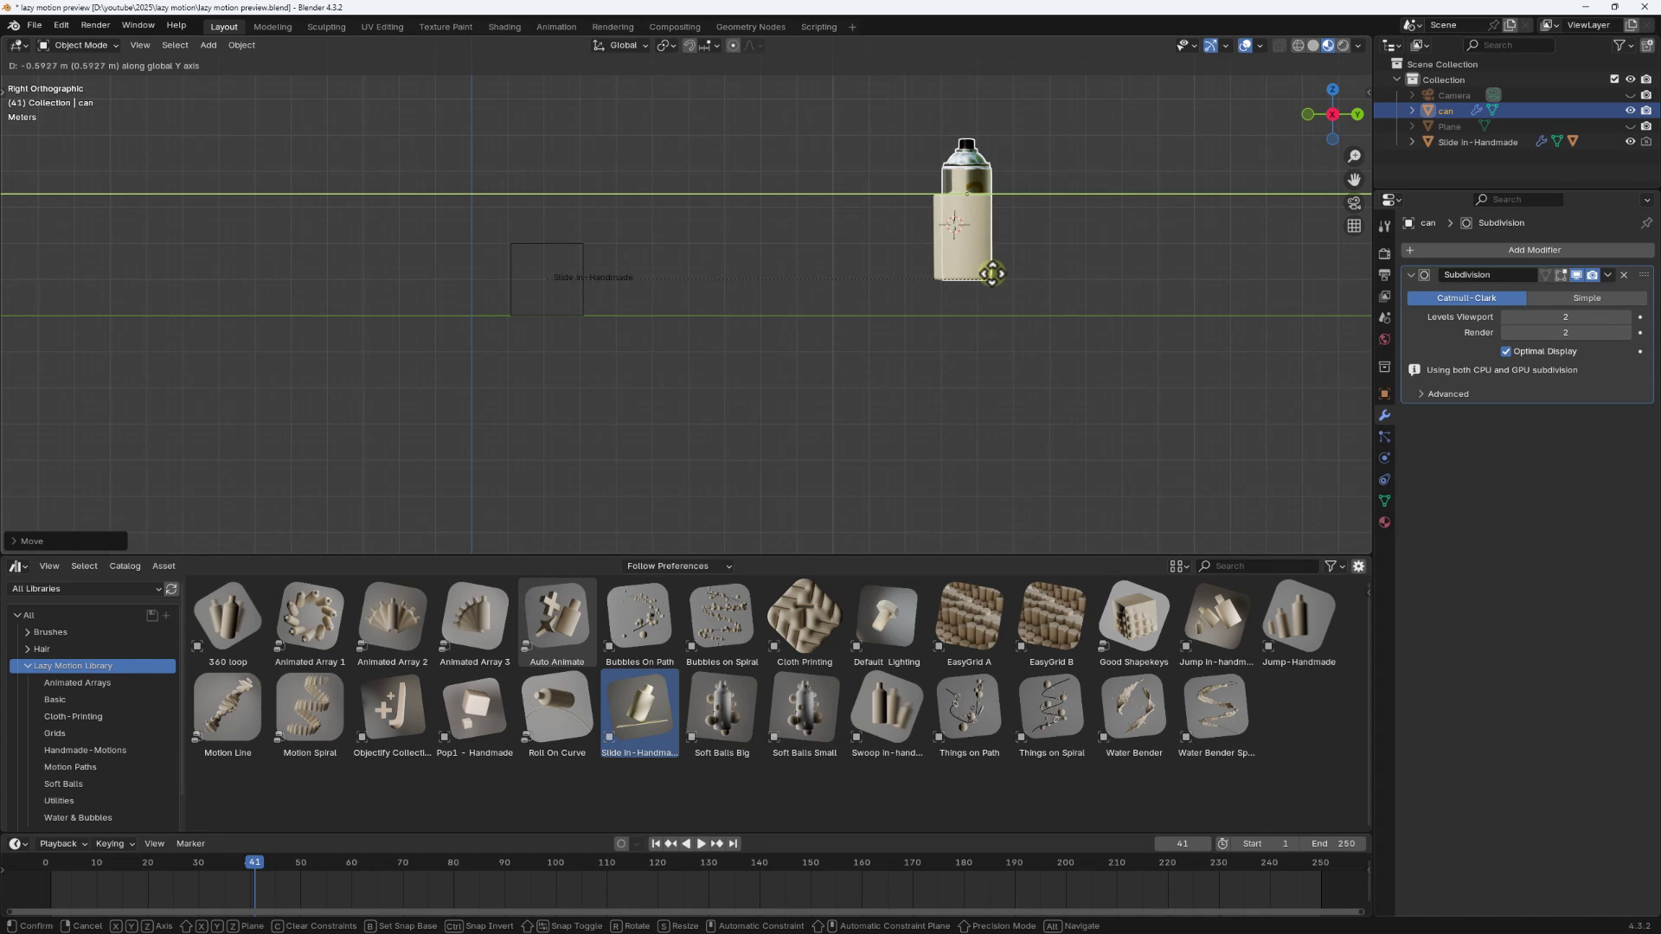
pyautogui.click(992, 273)
pyautogui.moveTo(974, 189); pyautogui.dragTo(898, 252, button='middle')
pyautogui.press('g')
pyautogui.press('x')
pyautogui.click(1017, 273)
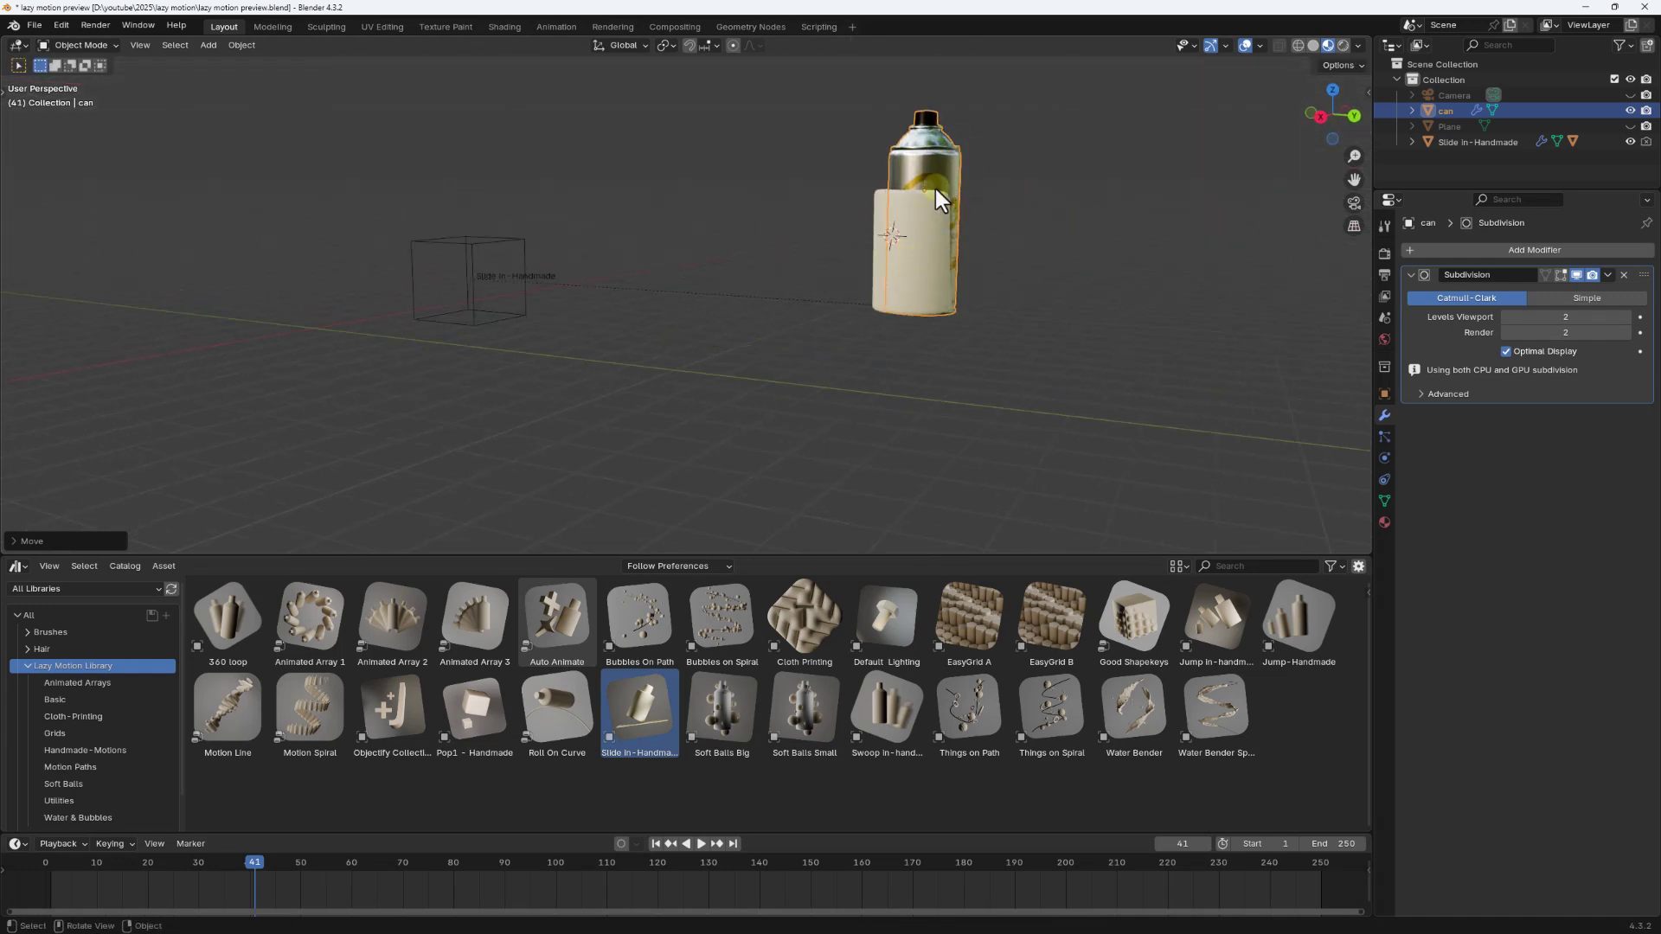
# Step: Parent the can to the bottle using Object (Keep Transform)
pyautogui.keyDown('shift'); pyautogui.click(905, 278); pyautogui.keyUp('shift')
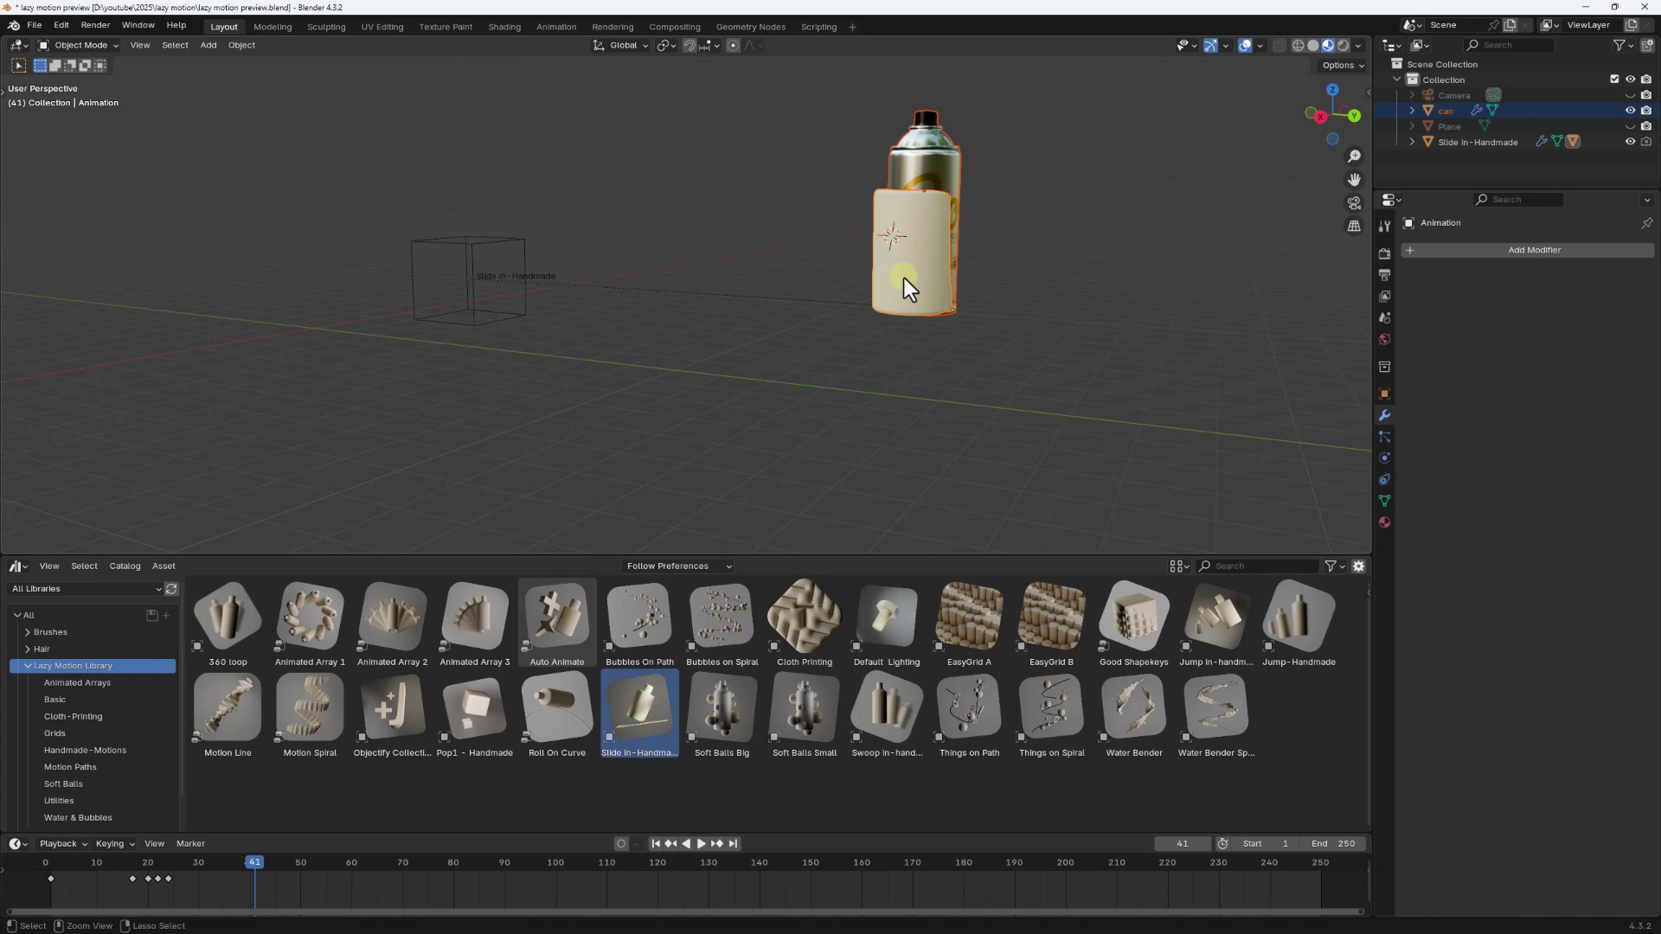
pyautogui.hotkey('ctrl', 'p')
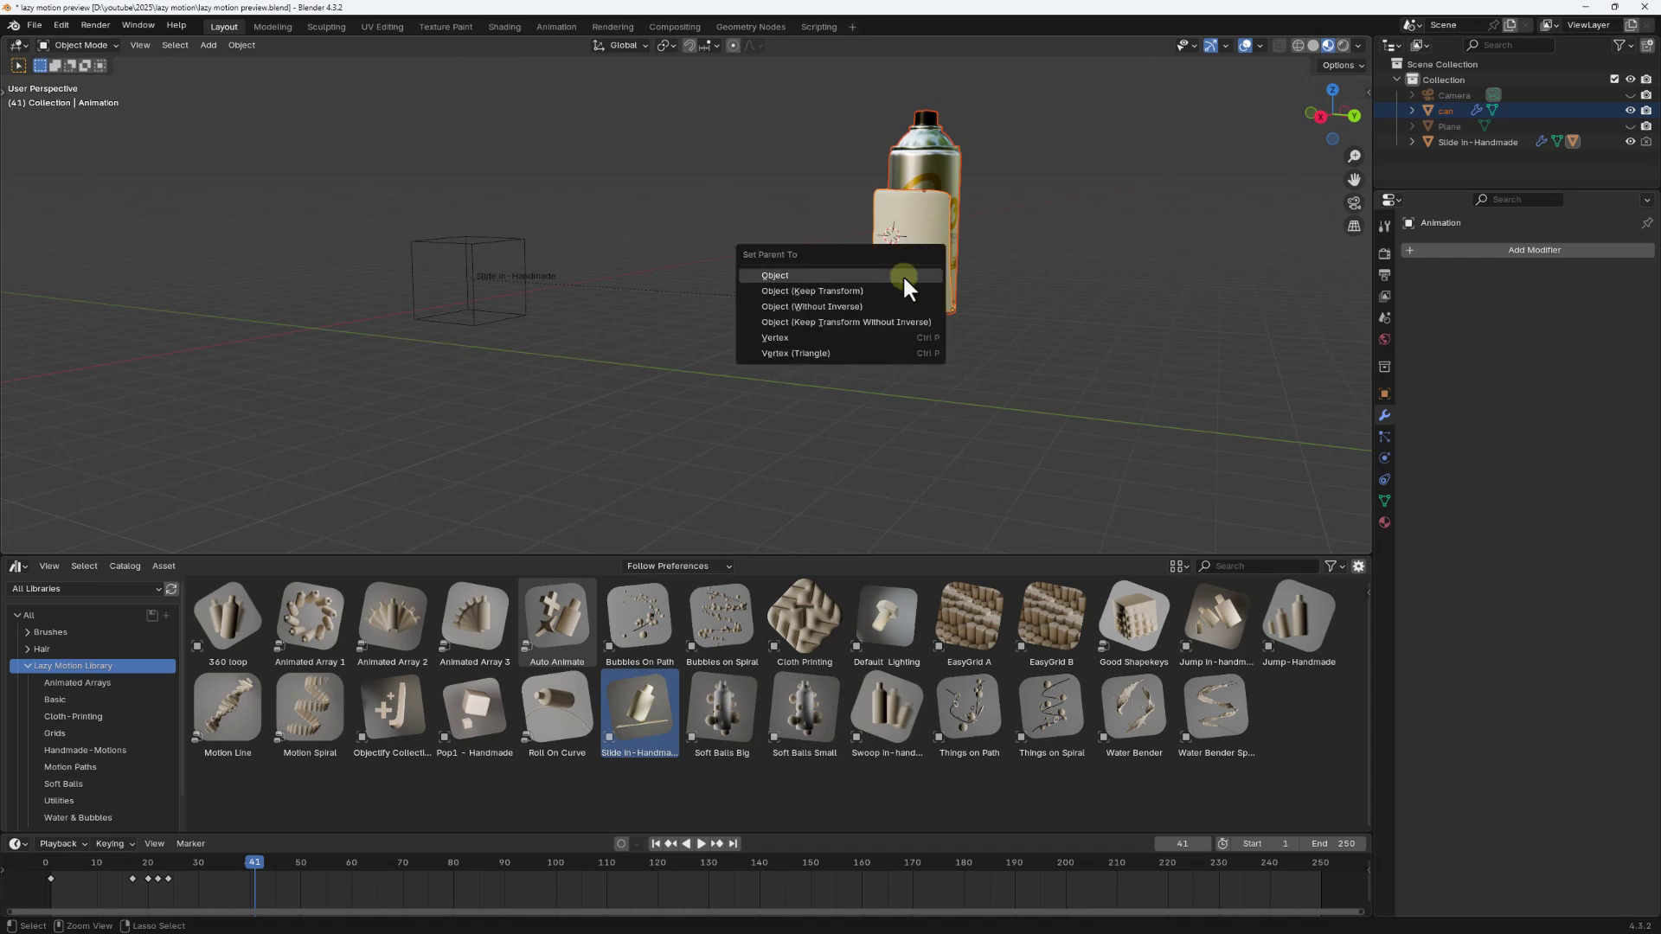
pyautogui.click(856, 290)
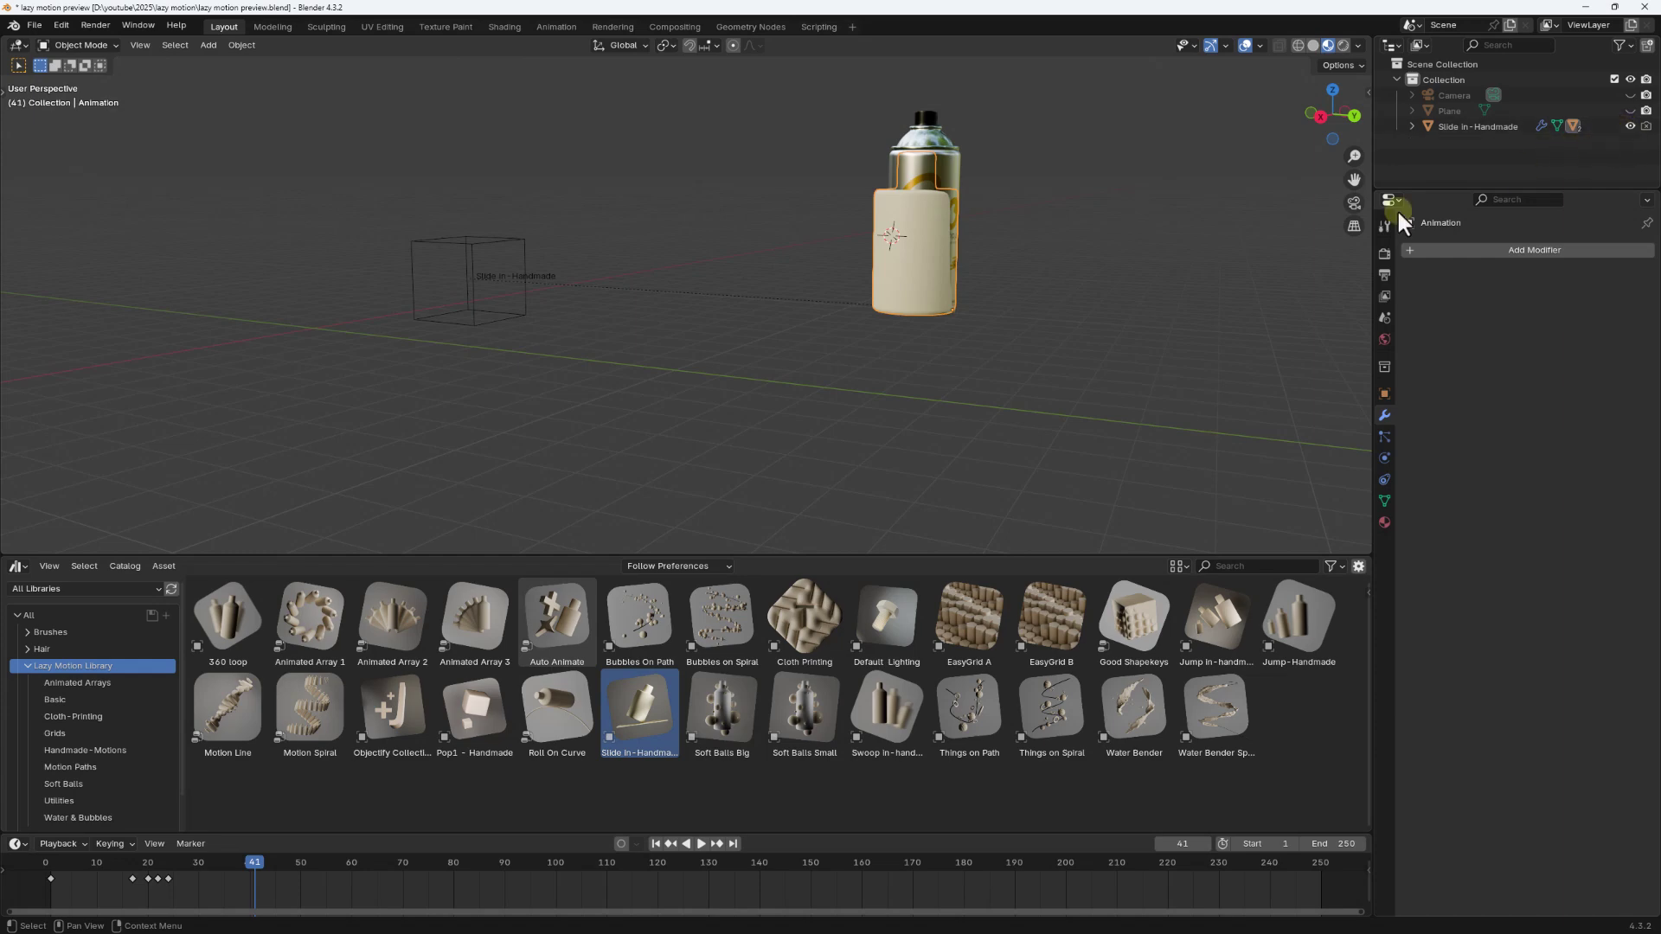
# Step: Hide the bottle and play the animation to watch the can slide in
pyautogui.click(896, 299)
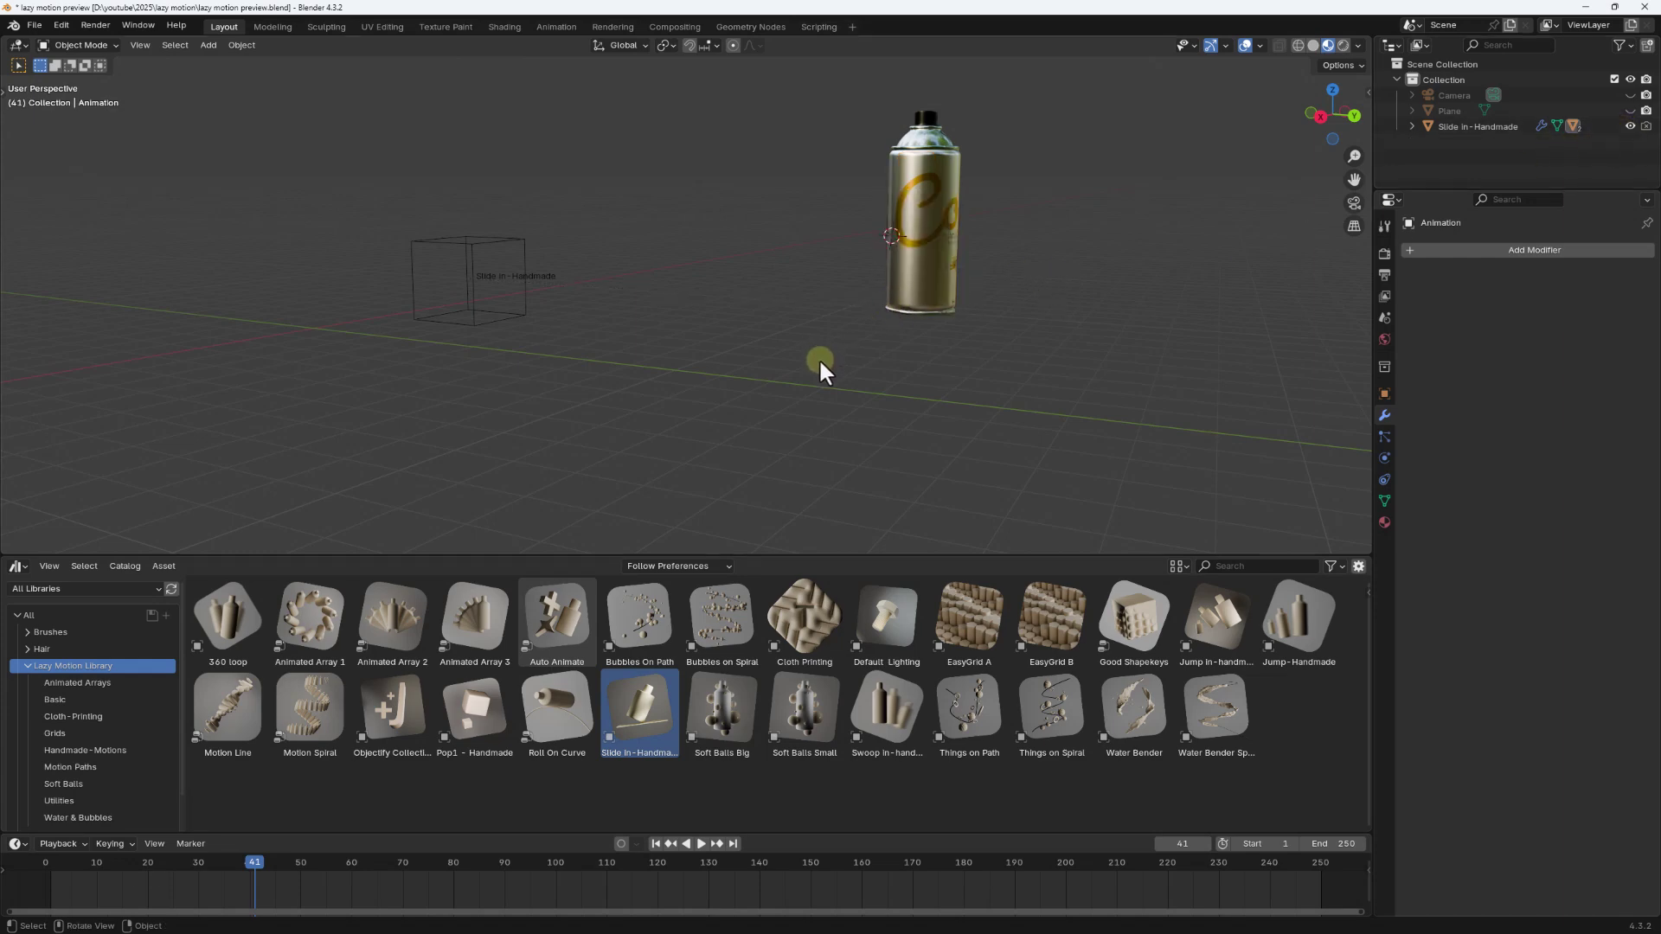
pyautogui.moveTo(259, 870); pyautogui.dragTo(45, 863)
pyautogui.press('space')
pyautogui.moveTo(917, 272); pyautogui.dragTo(657, 450, button='middle')
pyautogui.press('space')
pyautogui.moveTo(215, 870); pyautogui.dragTo(8, 865)
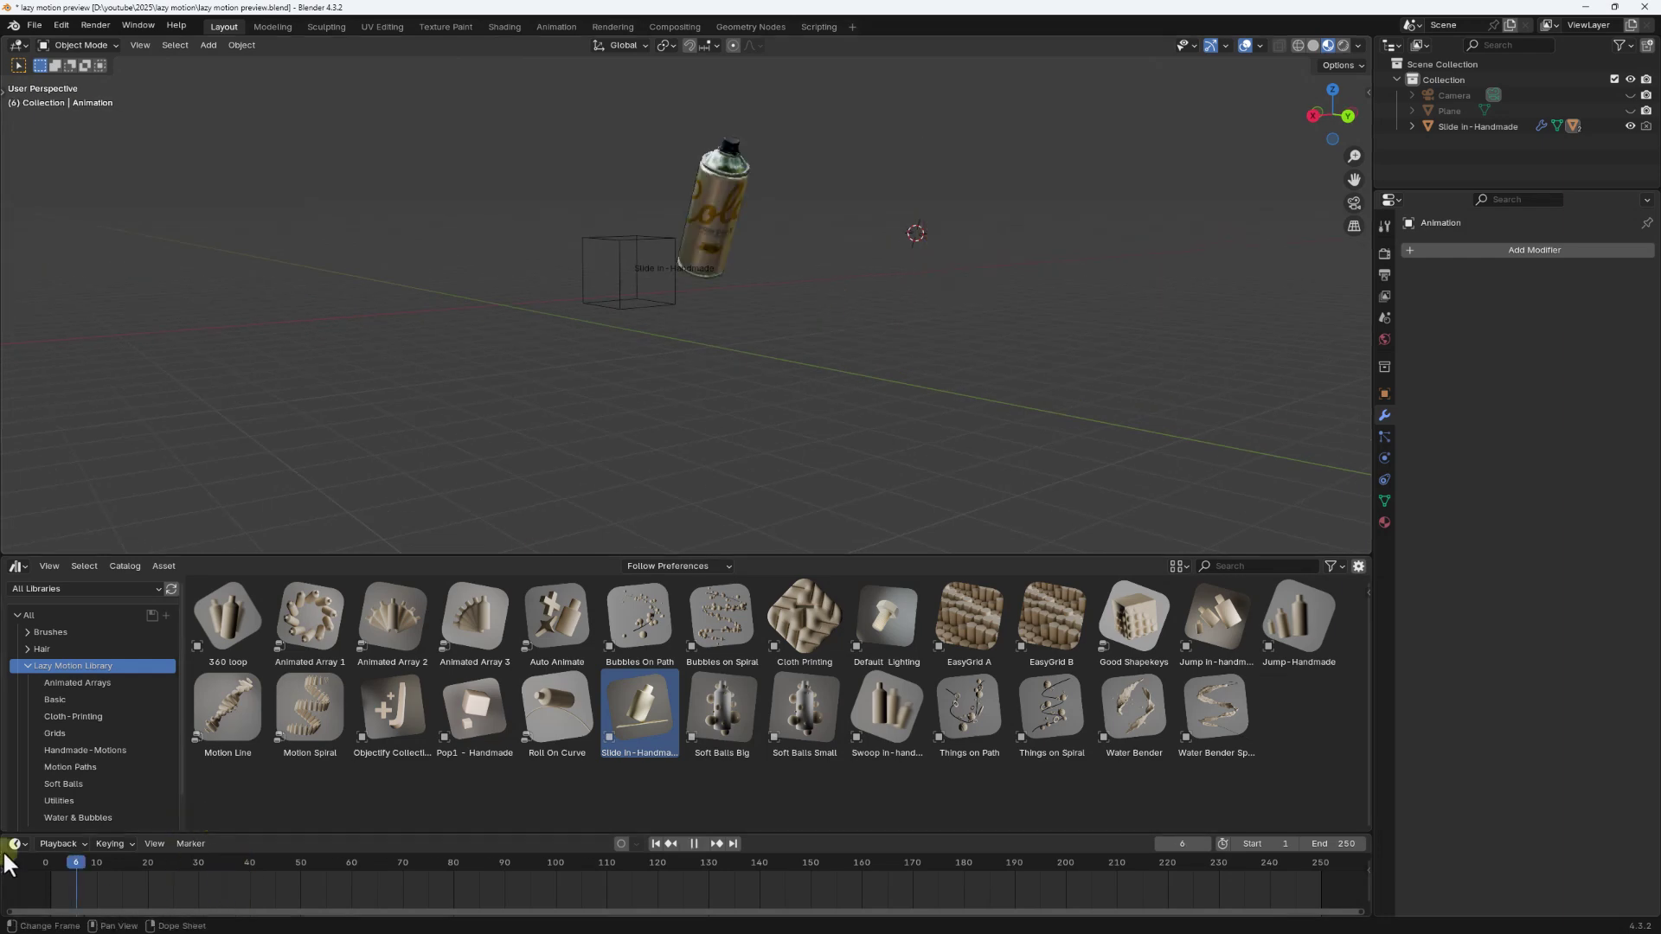
pyautogui.press('space')
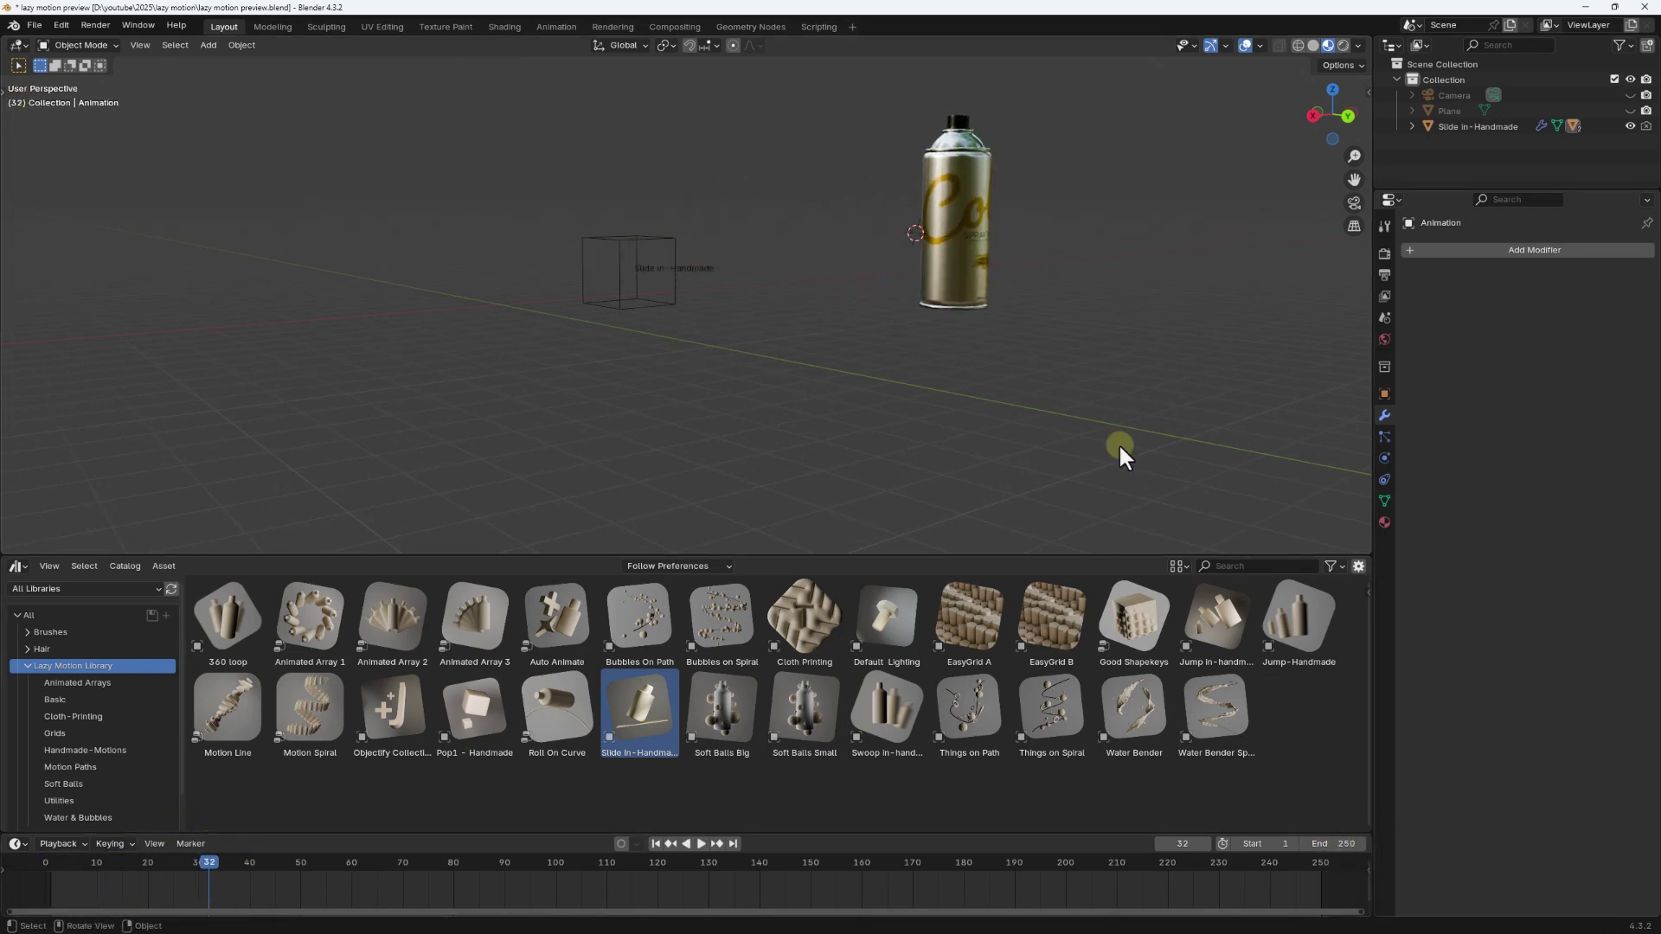
# Step: Replay from the start frame, then switch to the scene camera view
pyautogui.moveTo(838, 223); pyautogui.dragTo(882, 244, button='middle')
pyautogui.click(197, 845)
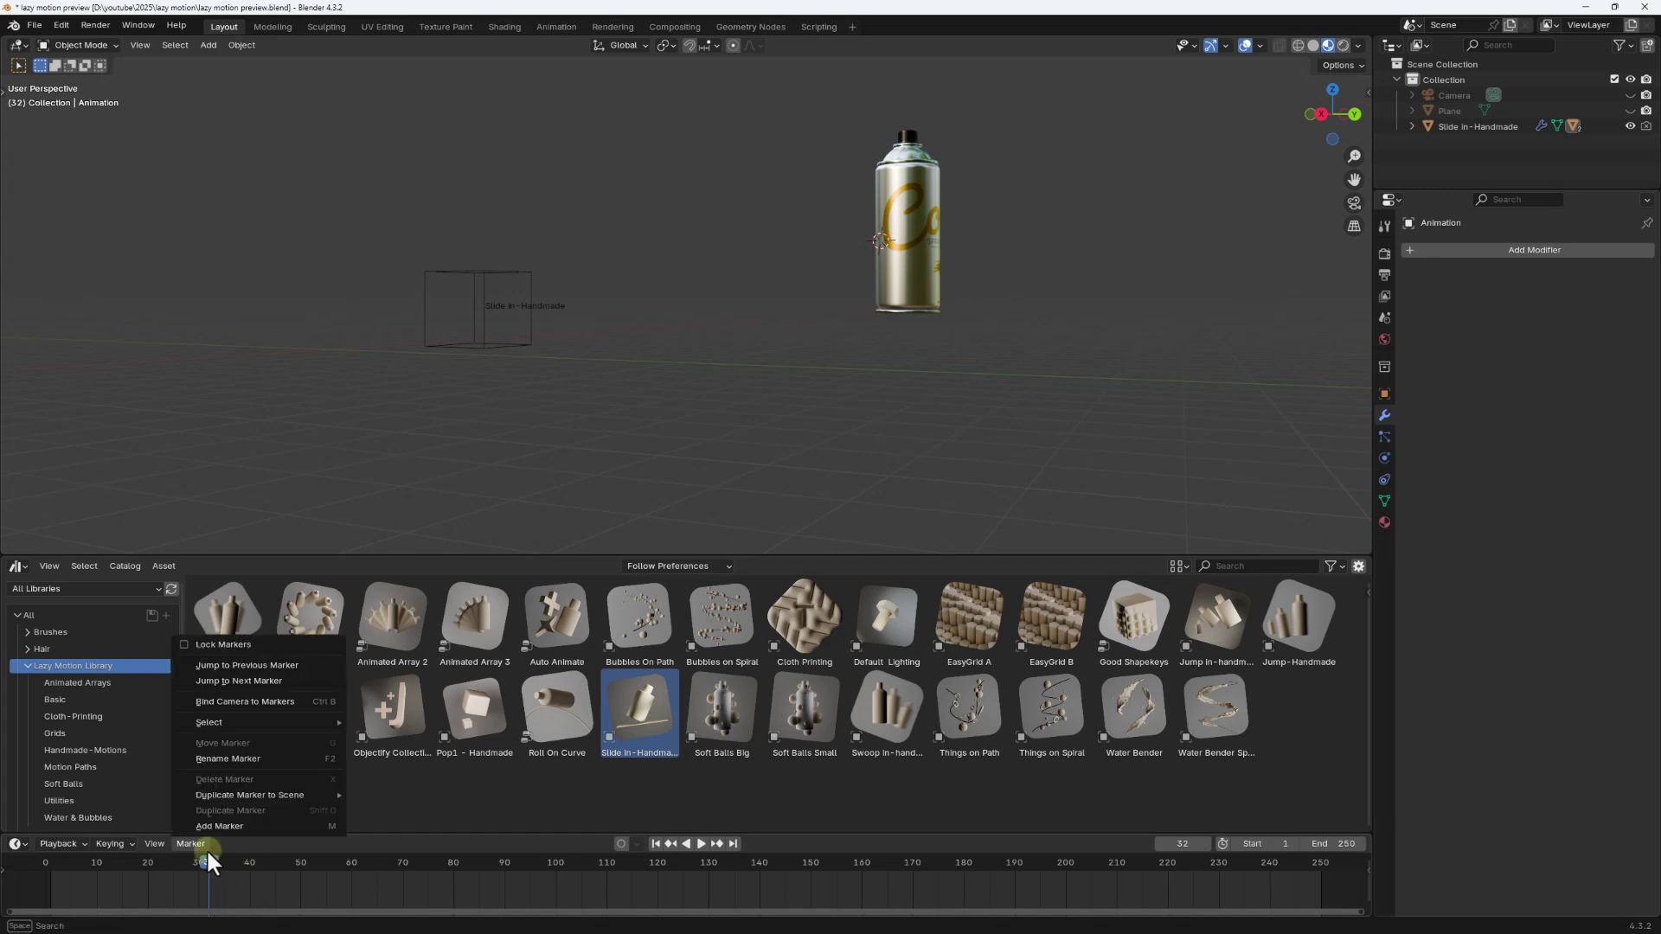
pyautogui.hotkey('shift', 'Left')
pyautogui.press('space')
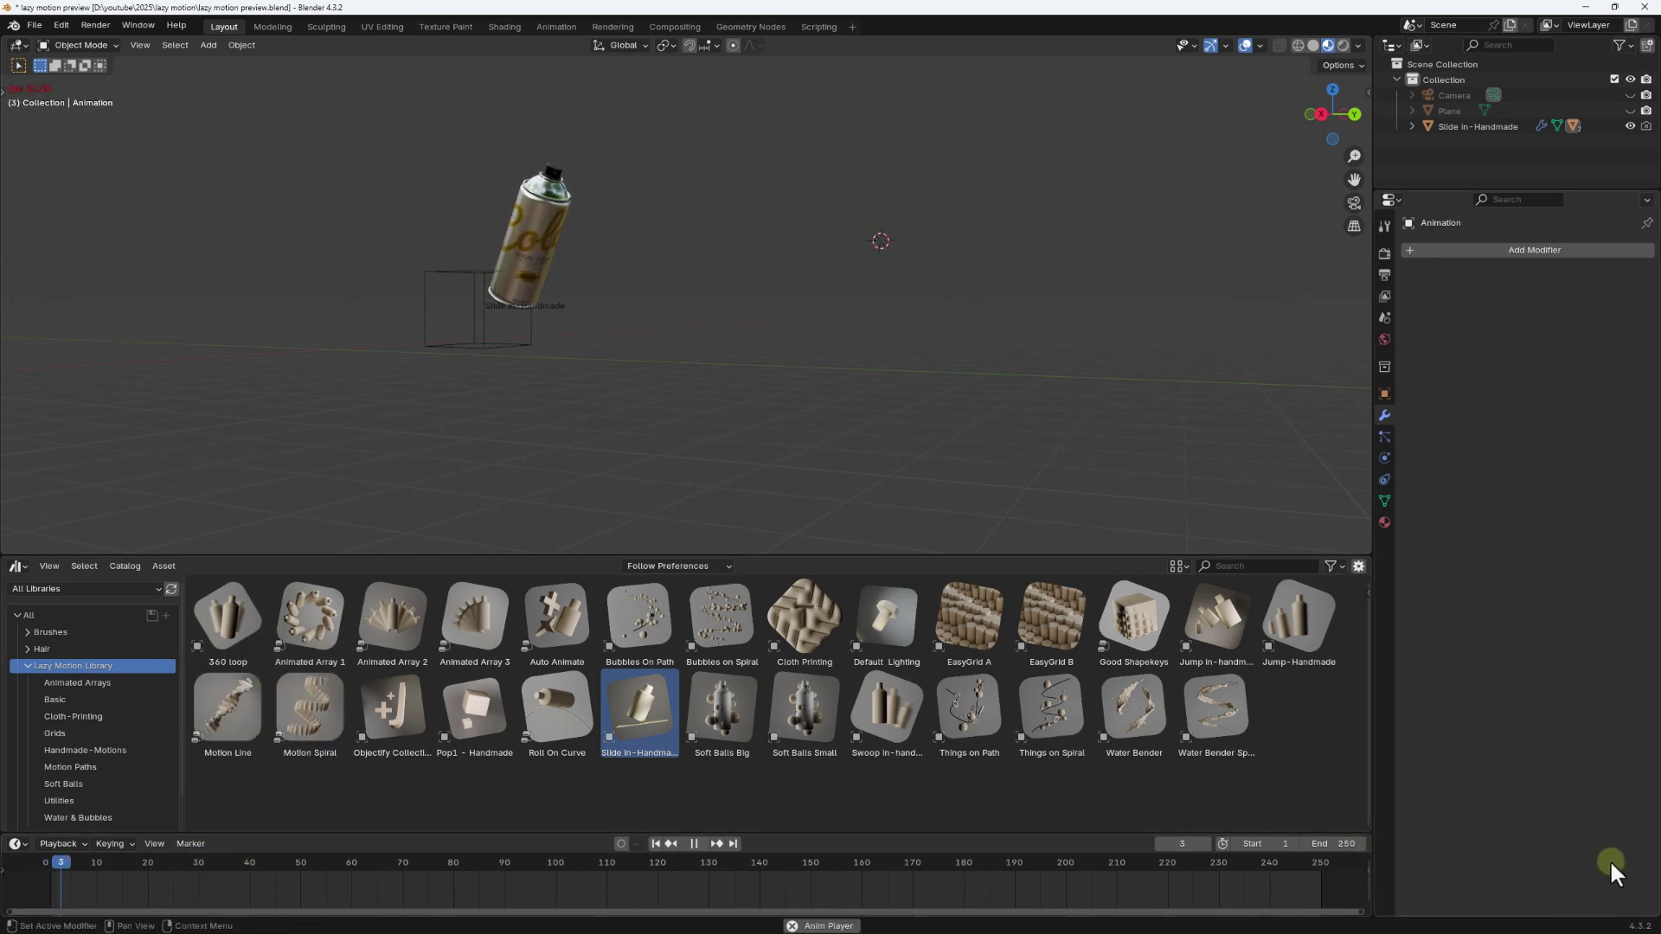
pyautogui.press('space')
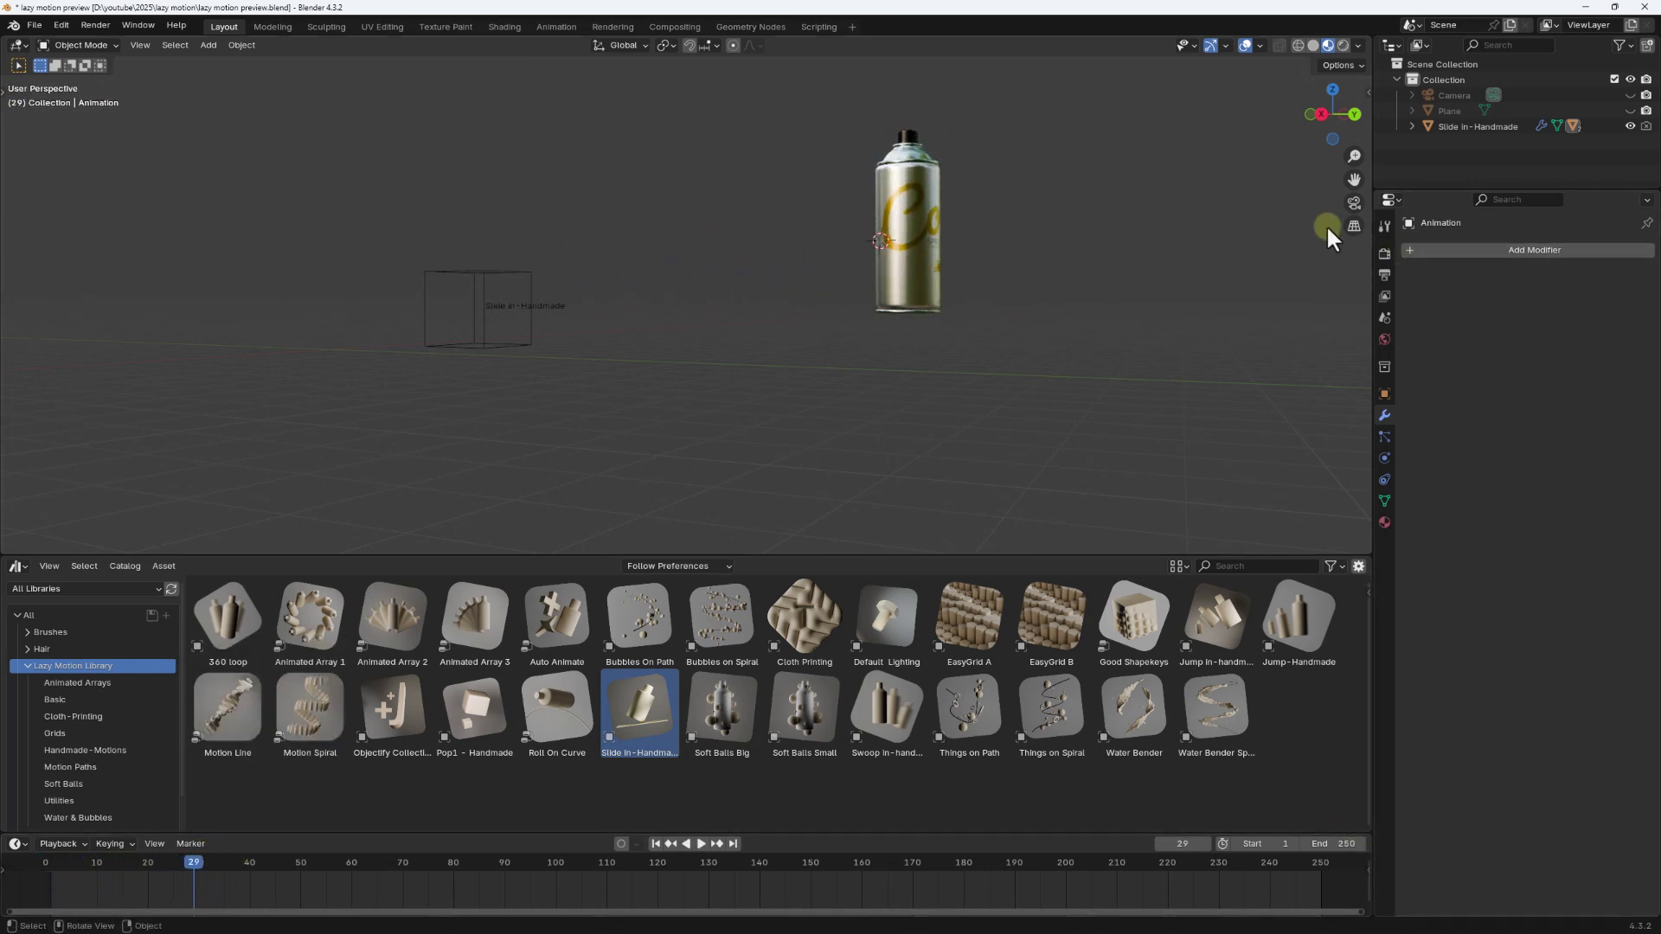
pyautogui.click(1352, 203)
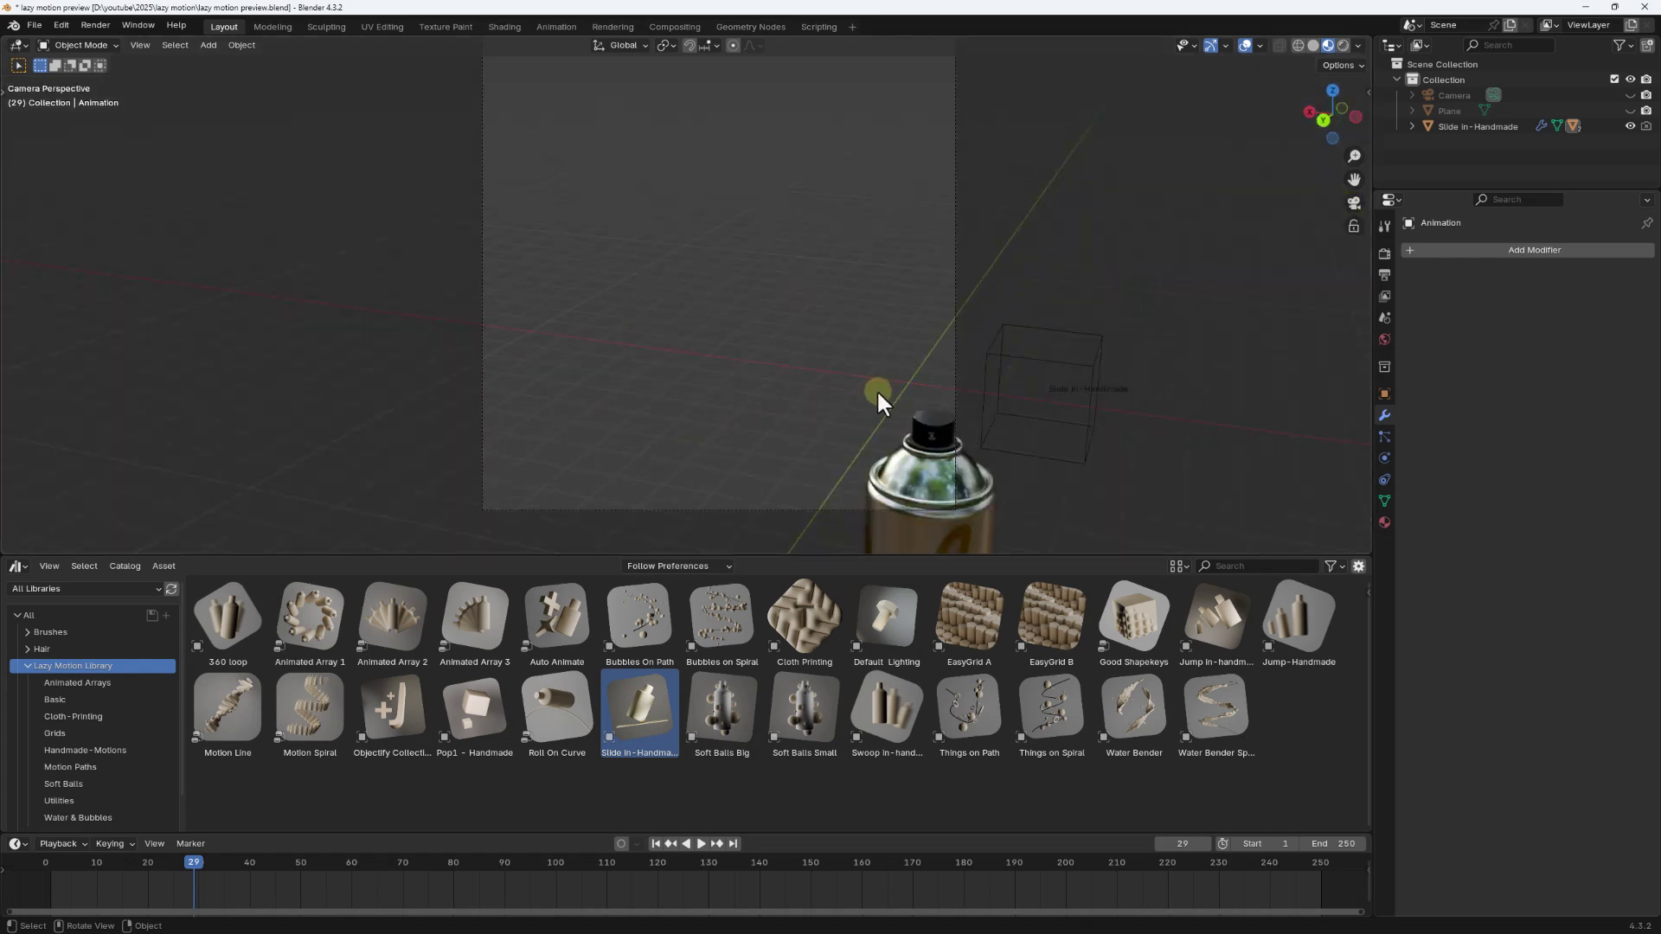
# Step: Lock the camera to the view, frame the can, disable Depth of Field, and play back
pyautogui.click(1354, 226)
pyautogui.moveTo(967, 274); pyautogui.dragTo(1116, 308, button='middle')
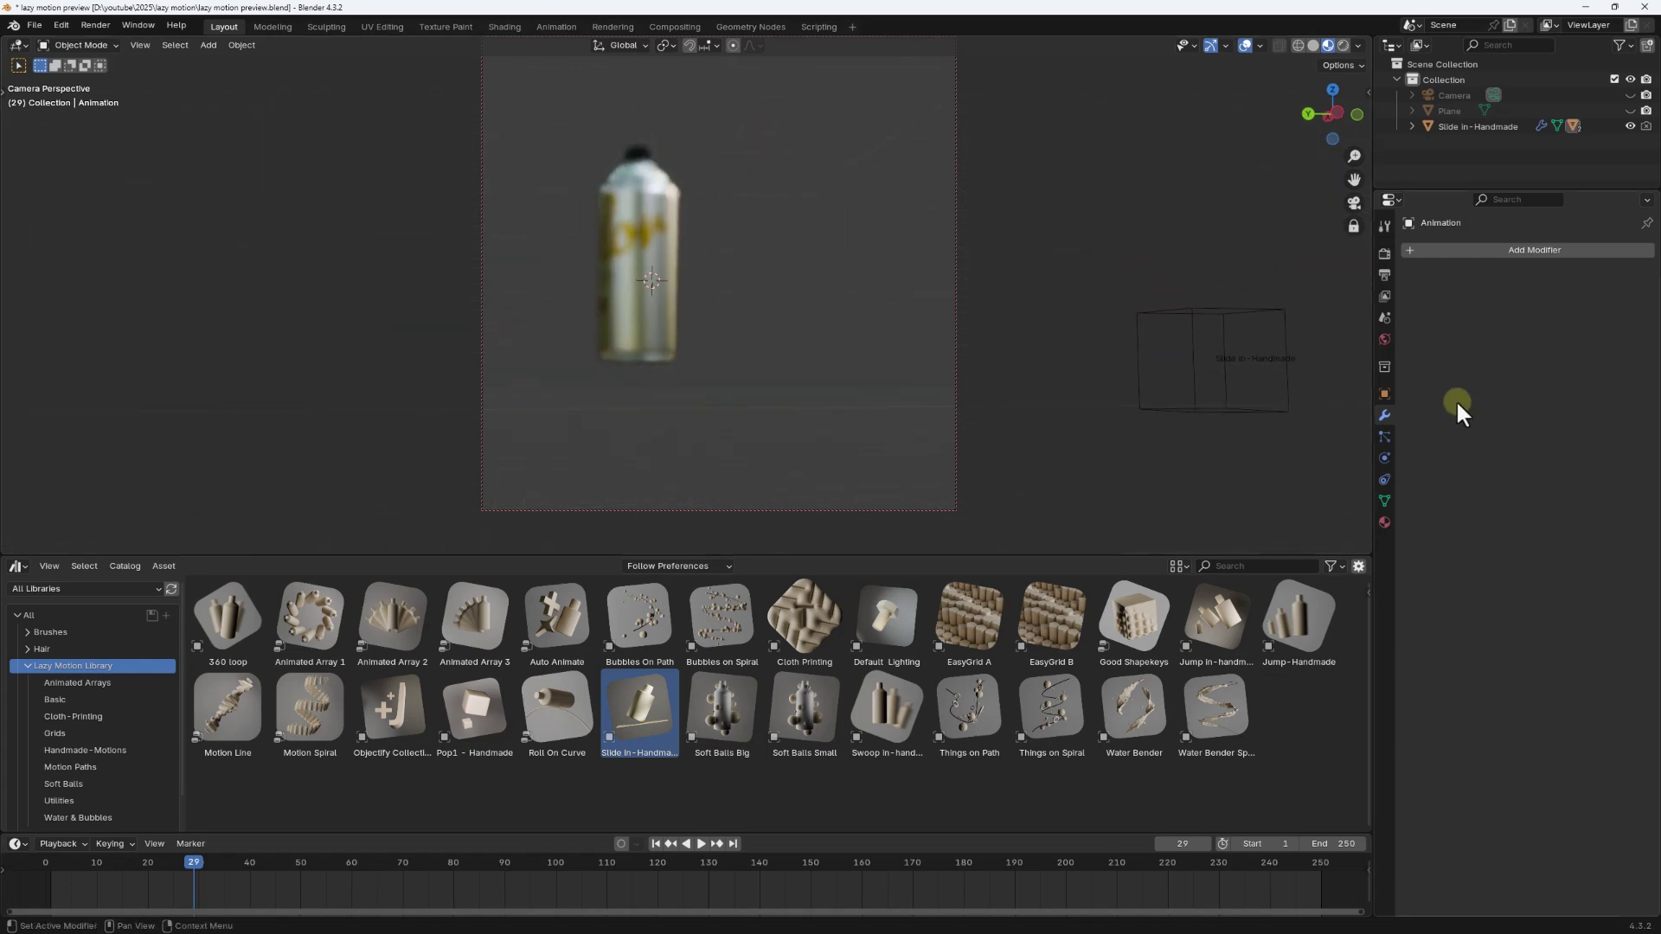
pyautogui.click(1460, 93)
pyautogui.click(1385, 457)
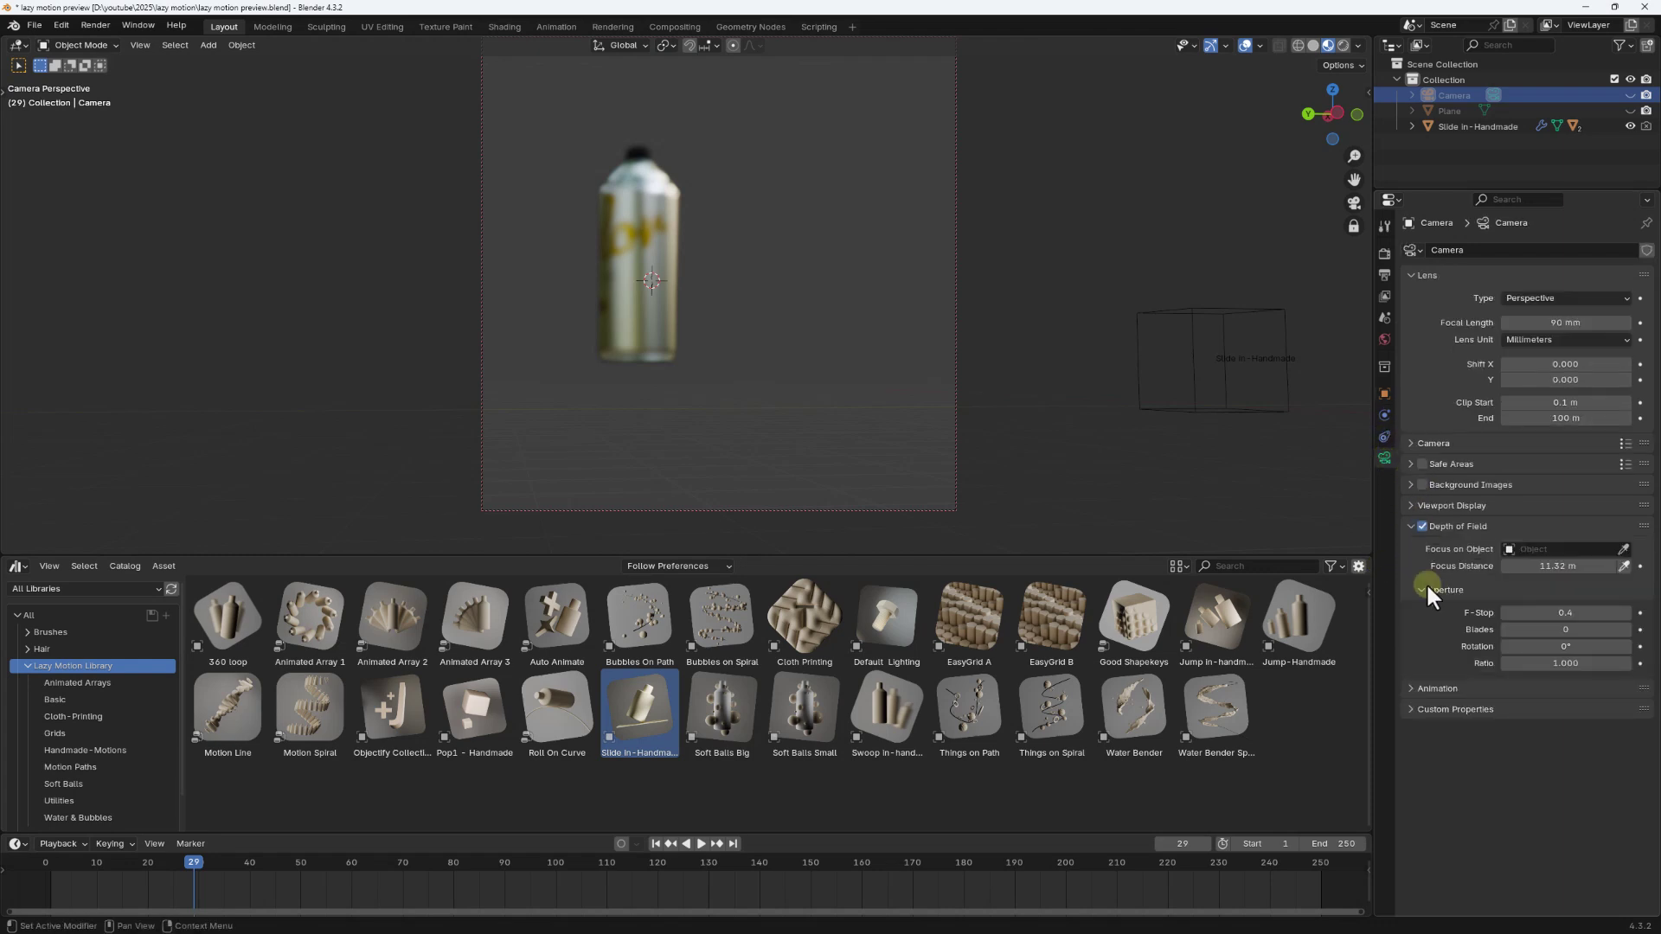
pyautogui.click(1423, 527)
pyautogui.moveTo(723, 391); pyautogui.dragTo(968, 447, button='middle')
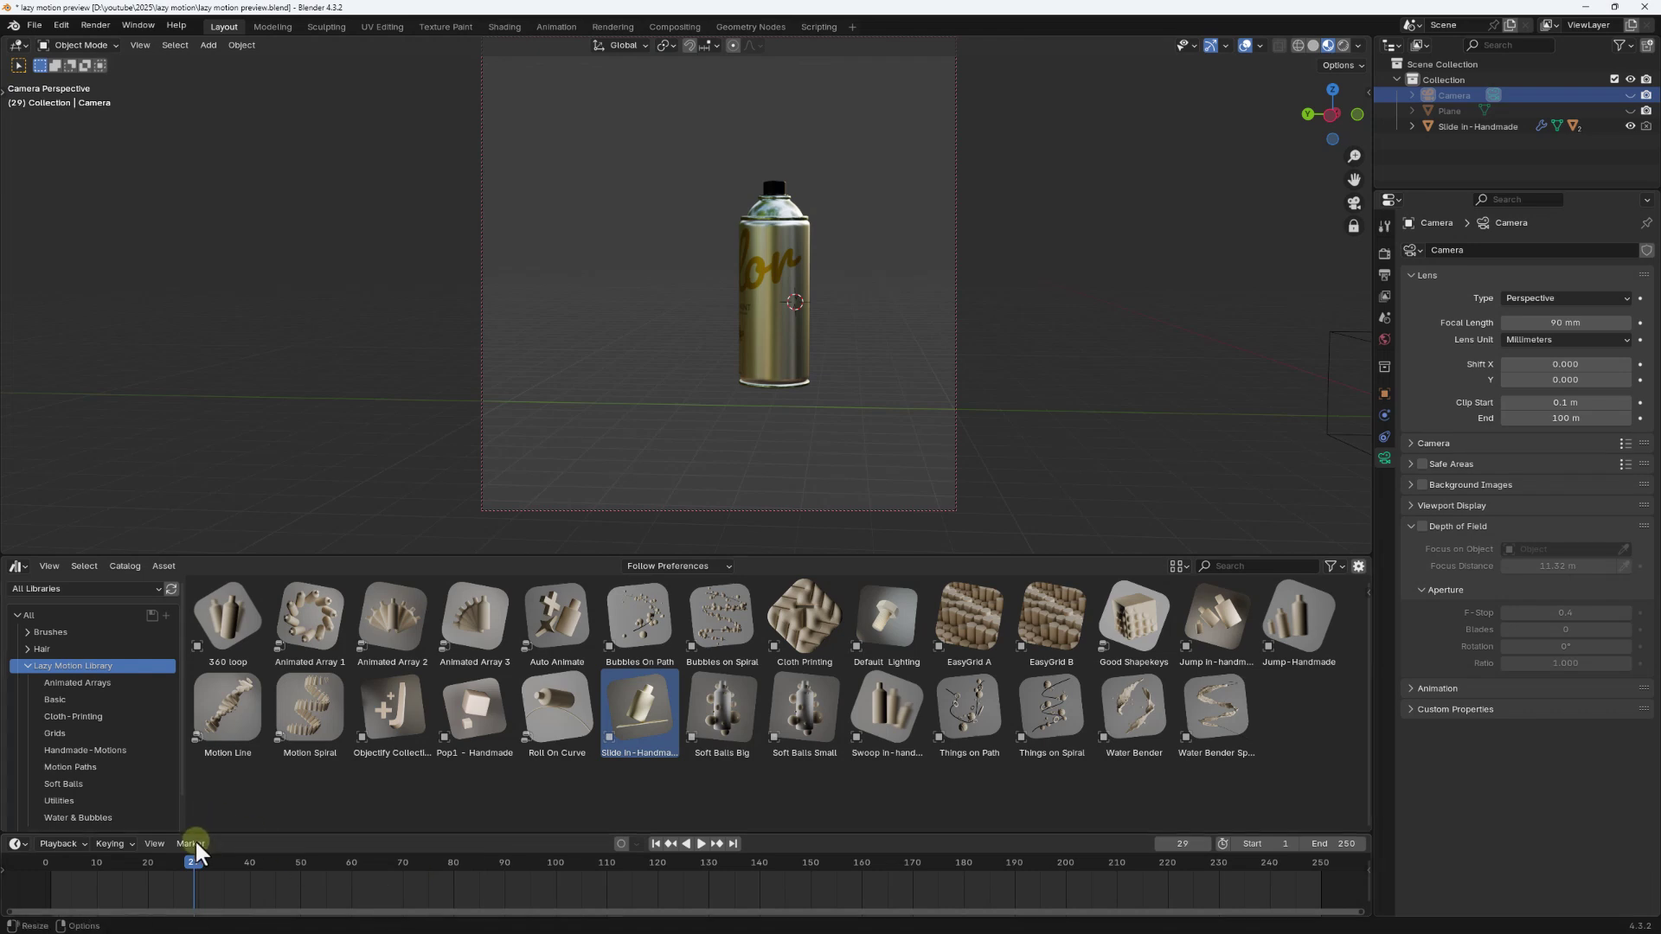
pyautogui.moveTo(194, 862); pyautogui.dragTo(0, 852)
pyautogui.press('space')
pyautogui.press('space')
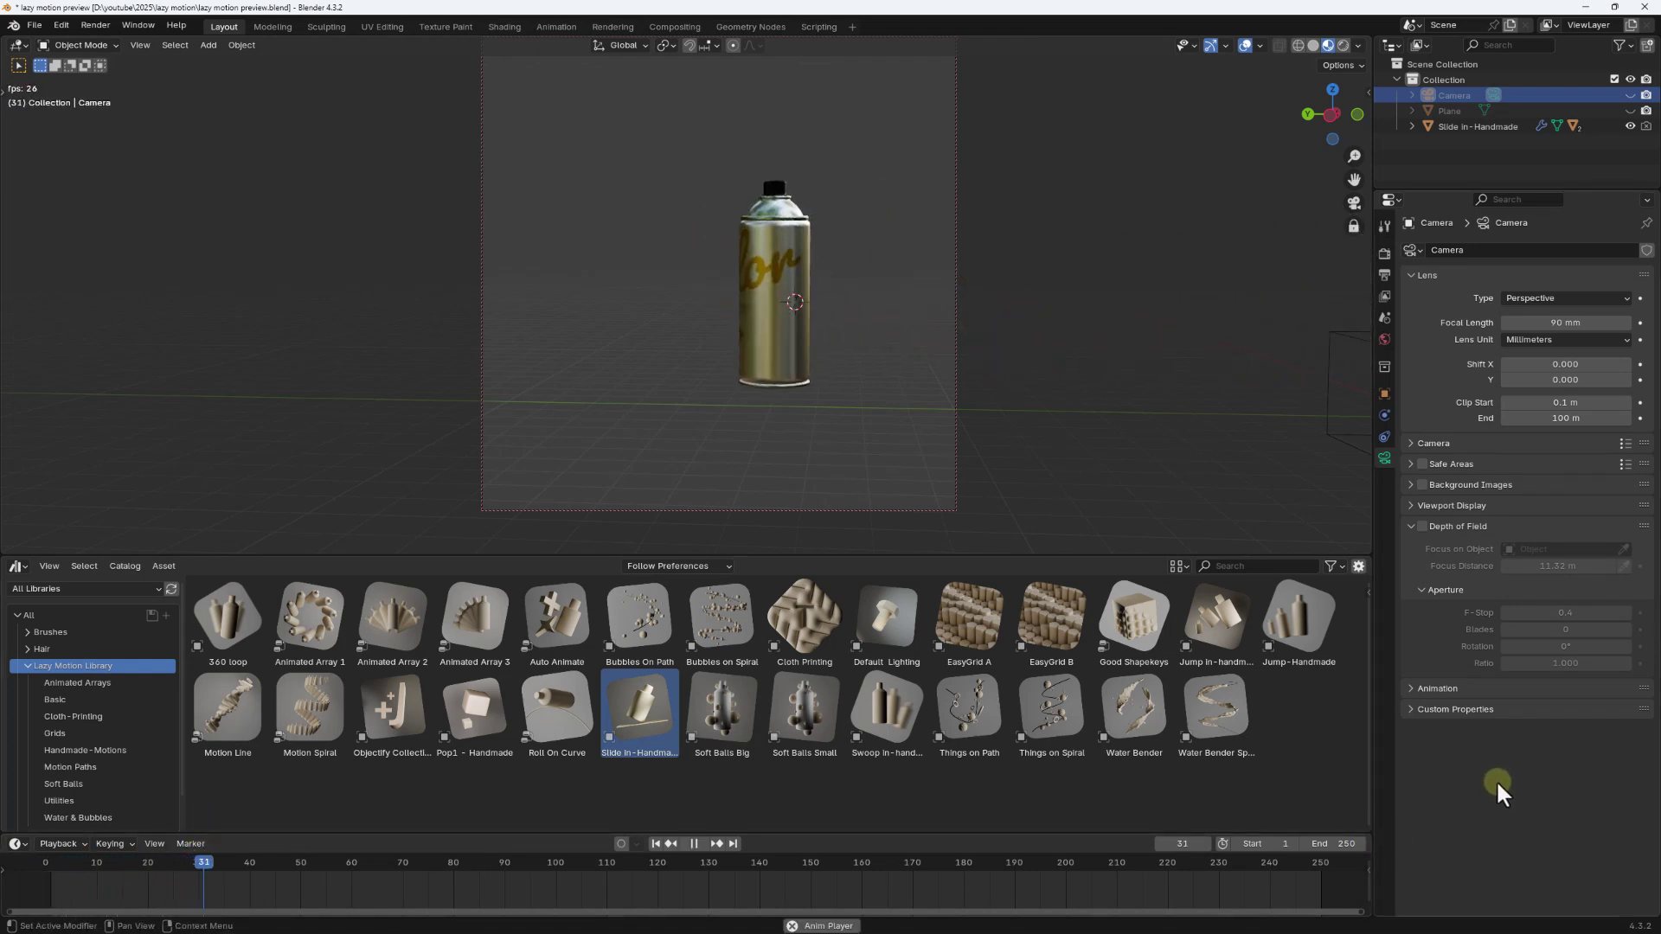
# Step: Rotate the spray can around Z so its label faces the camera
pyautogui.click(759, 264)
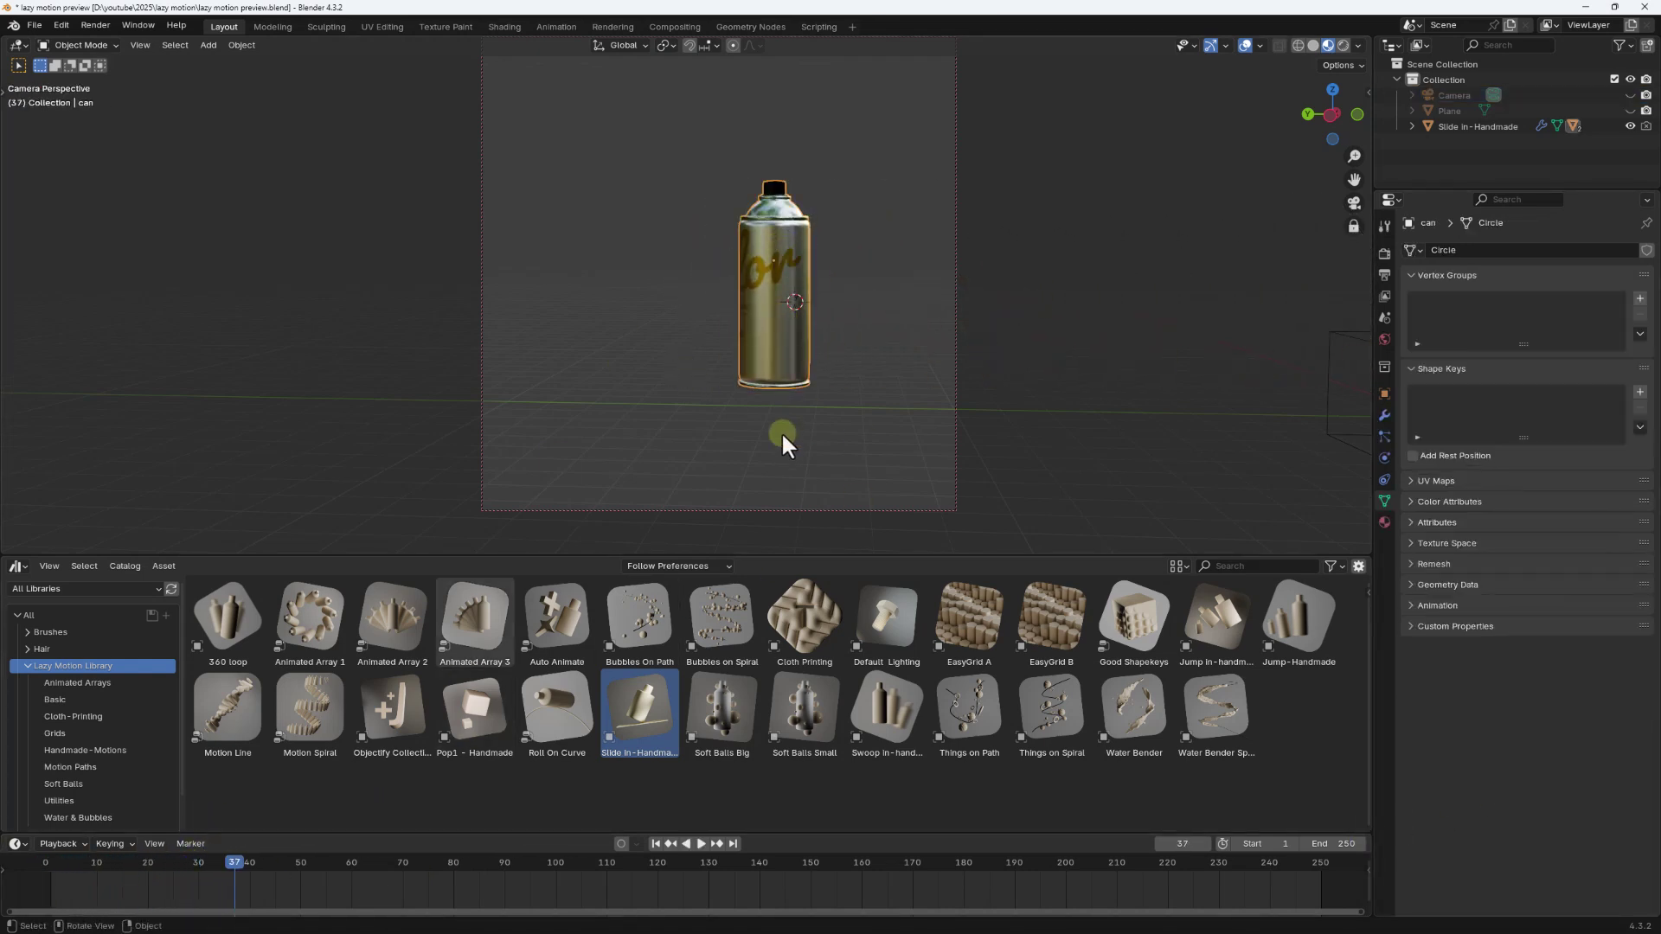
pyautogui.press('r')
pyautogui.press('z')
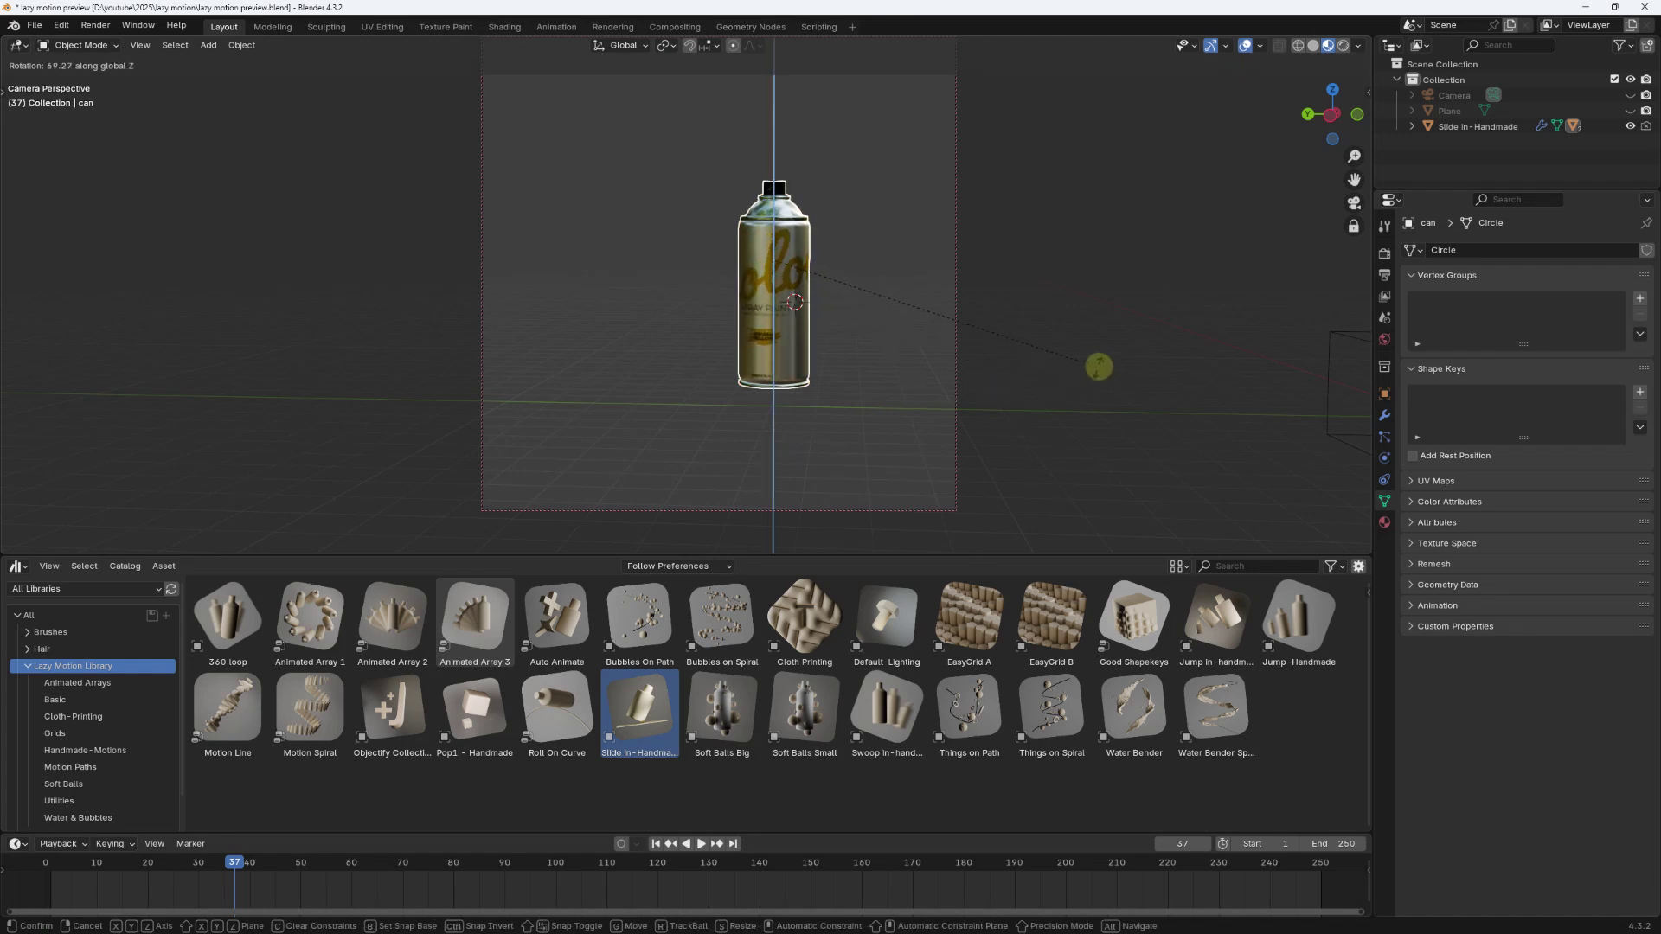
pyautogui.click(1097, 366)
# Step: Replay the slide-in from frame 0, stopping at frame 68, then orbit out of camera view
pyautogui.click(45, 863)
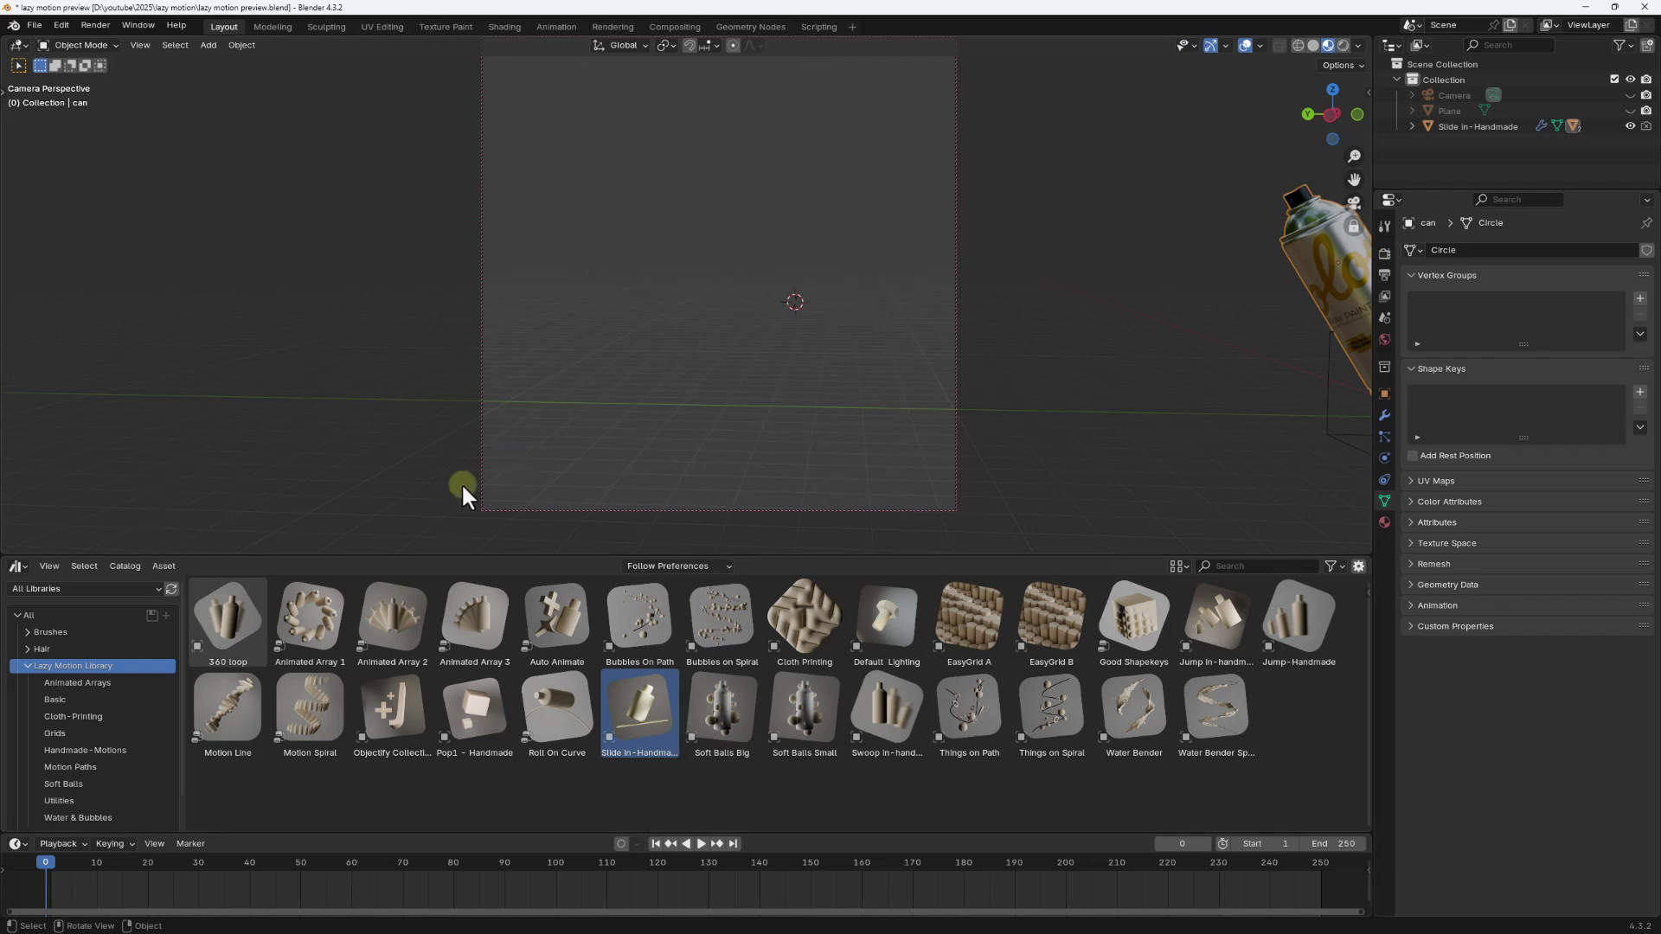
pyautogui.press('space')
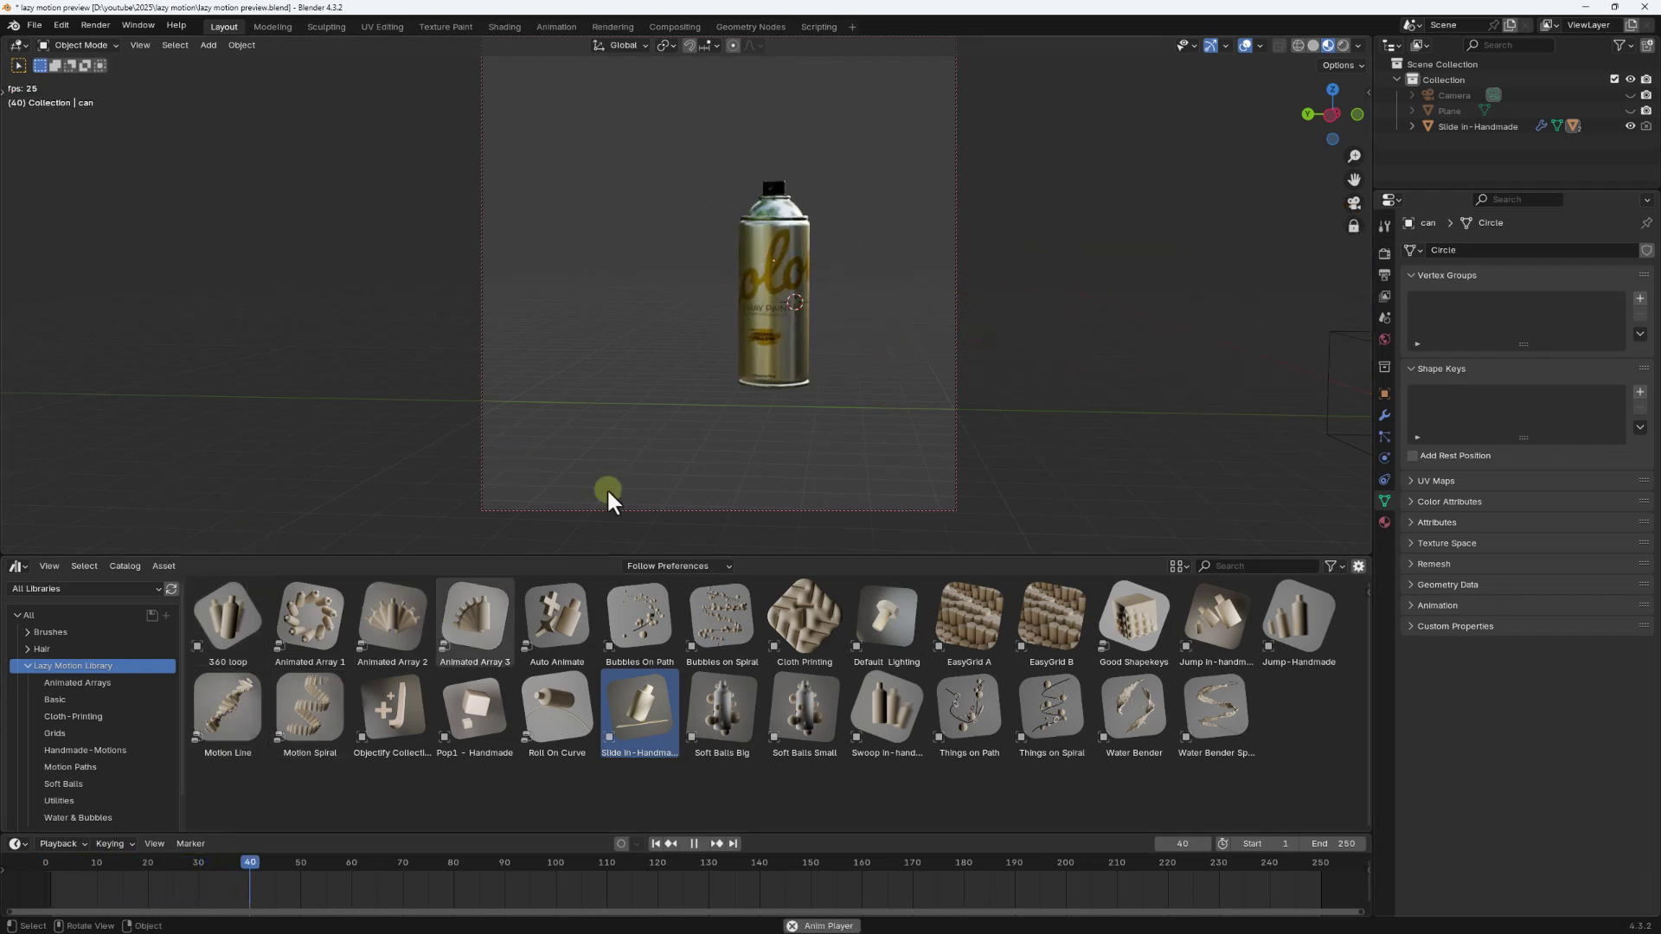
pyautogui.press('space')
pyautogui.moveTo(1072, 391)
pyautogui.mouseDown(button='middle')
pyautogui.moveTo(1106, 386)
pyautogui.moveTo(1076, 391)
pyautogui.mouseUp(button='middle')
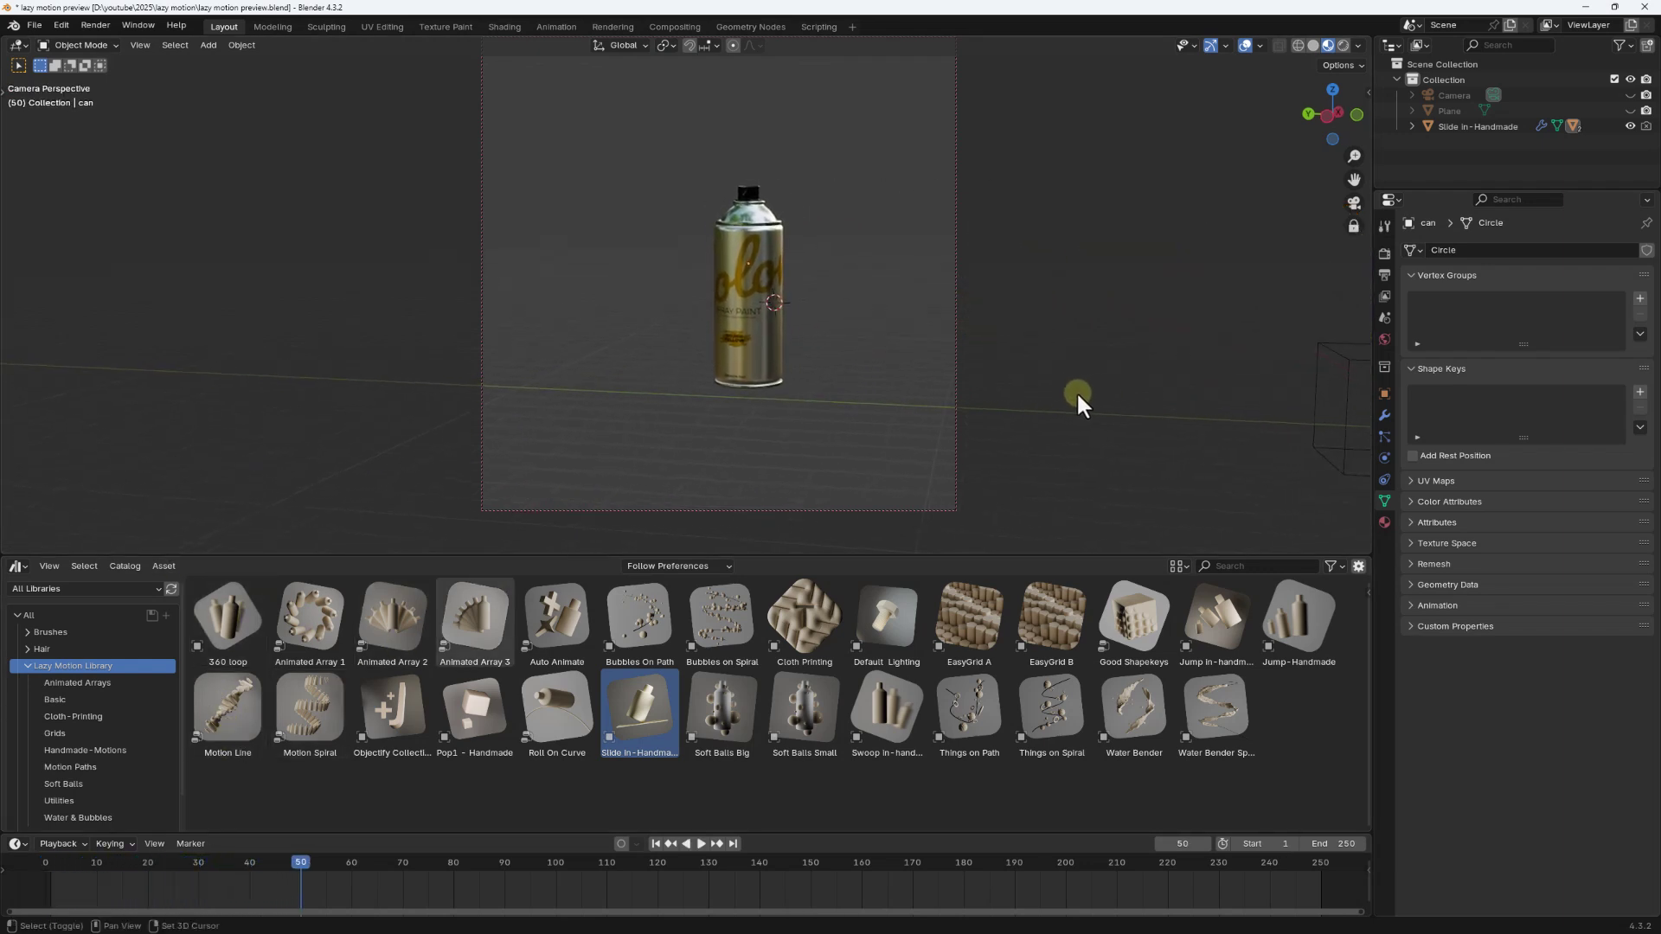
pyautogui.moveTo(294, 858); pyautogui.dragTo(34, 846)
pyautogui.press('space')
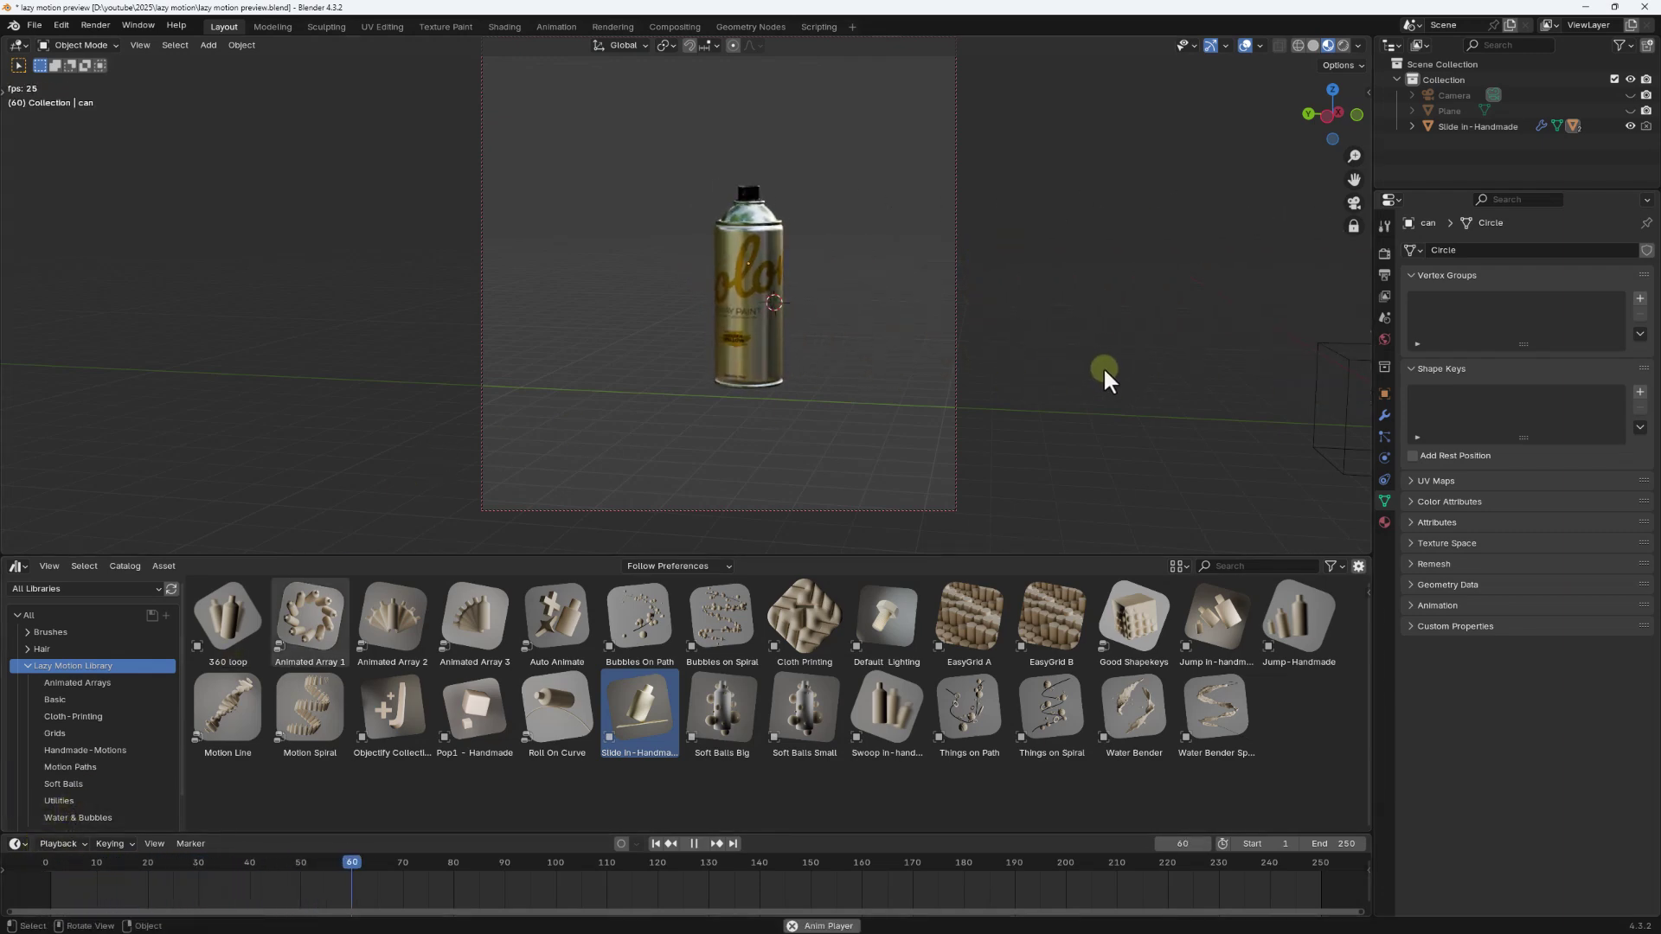
pyautogui.press('space')
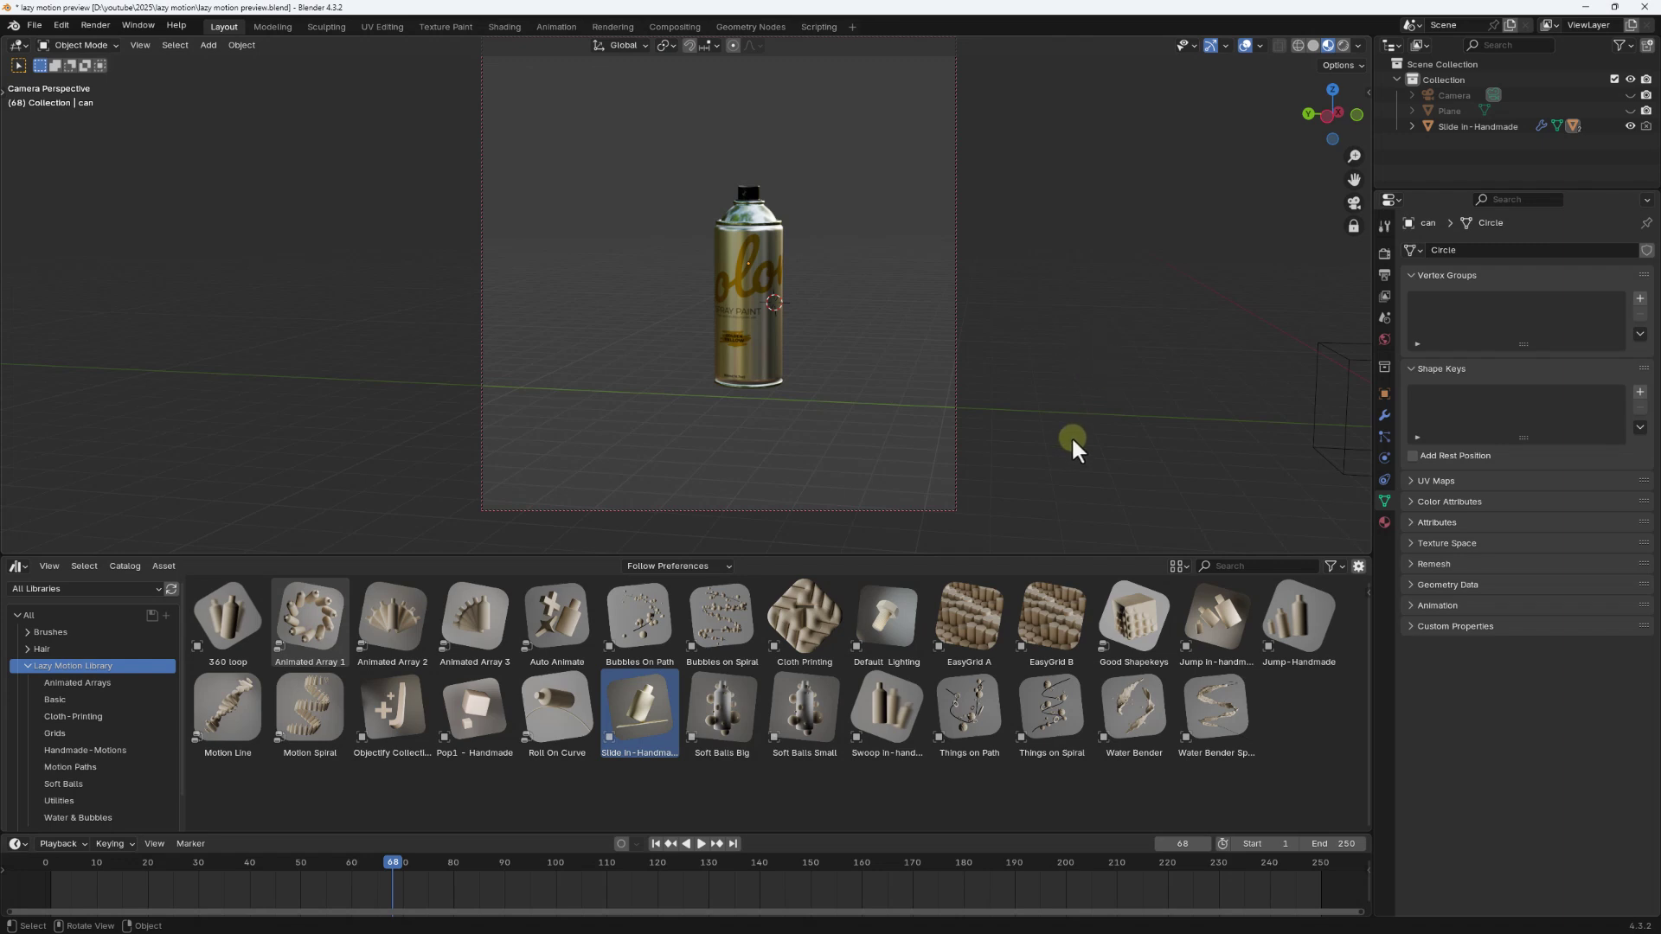
pyautogui.moveTo(939, 379); pyautogui.dragTo(990, 424, button='middle')
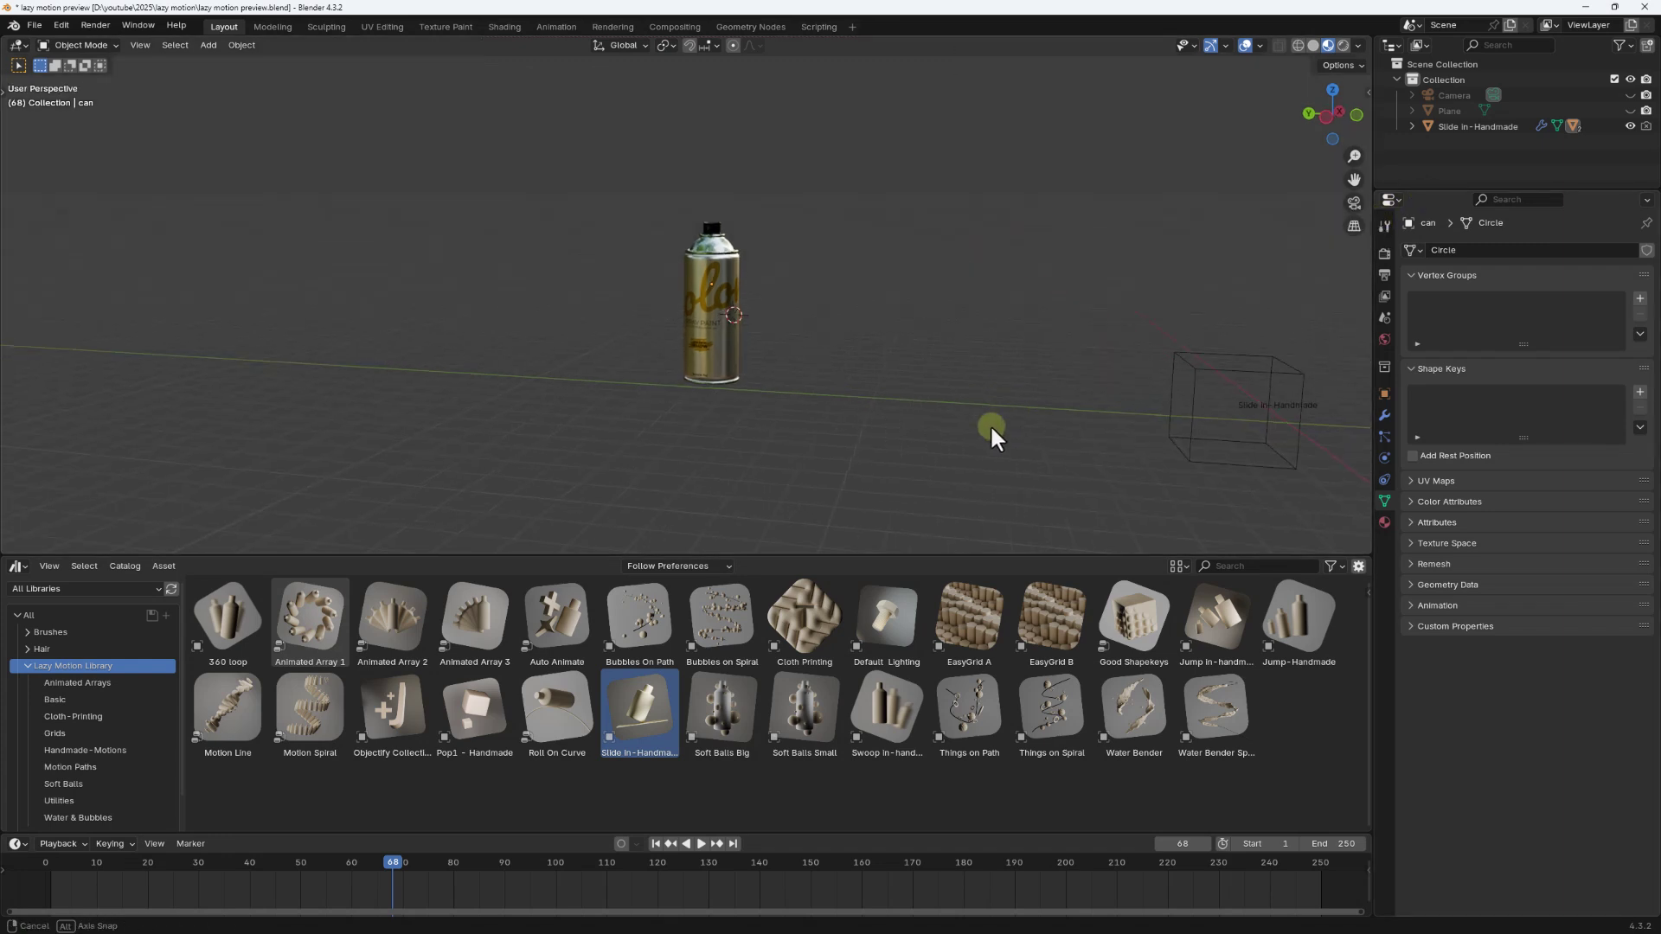
pyautogui.moveTo(823, 464); pyautogui.dragTo(853, 344, button='middle')
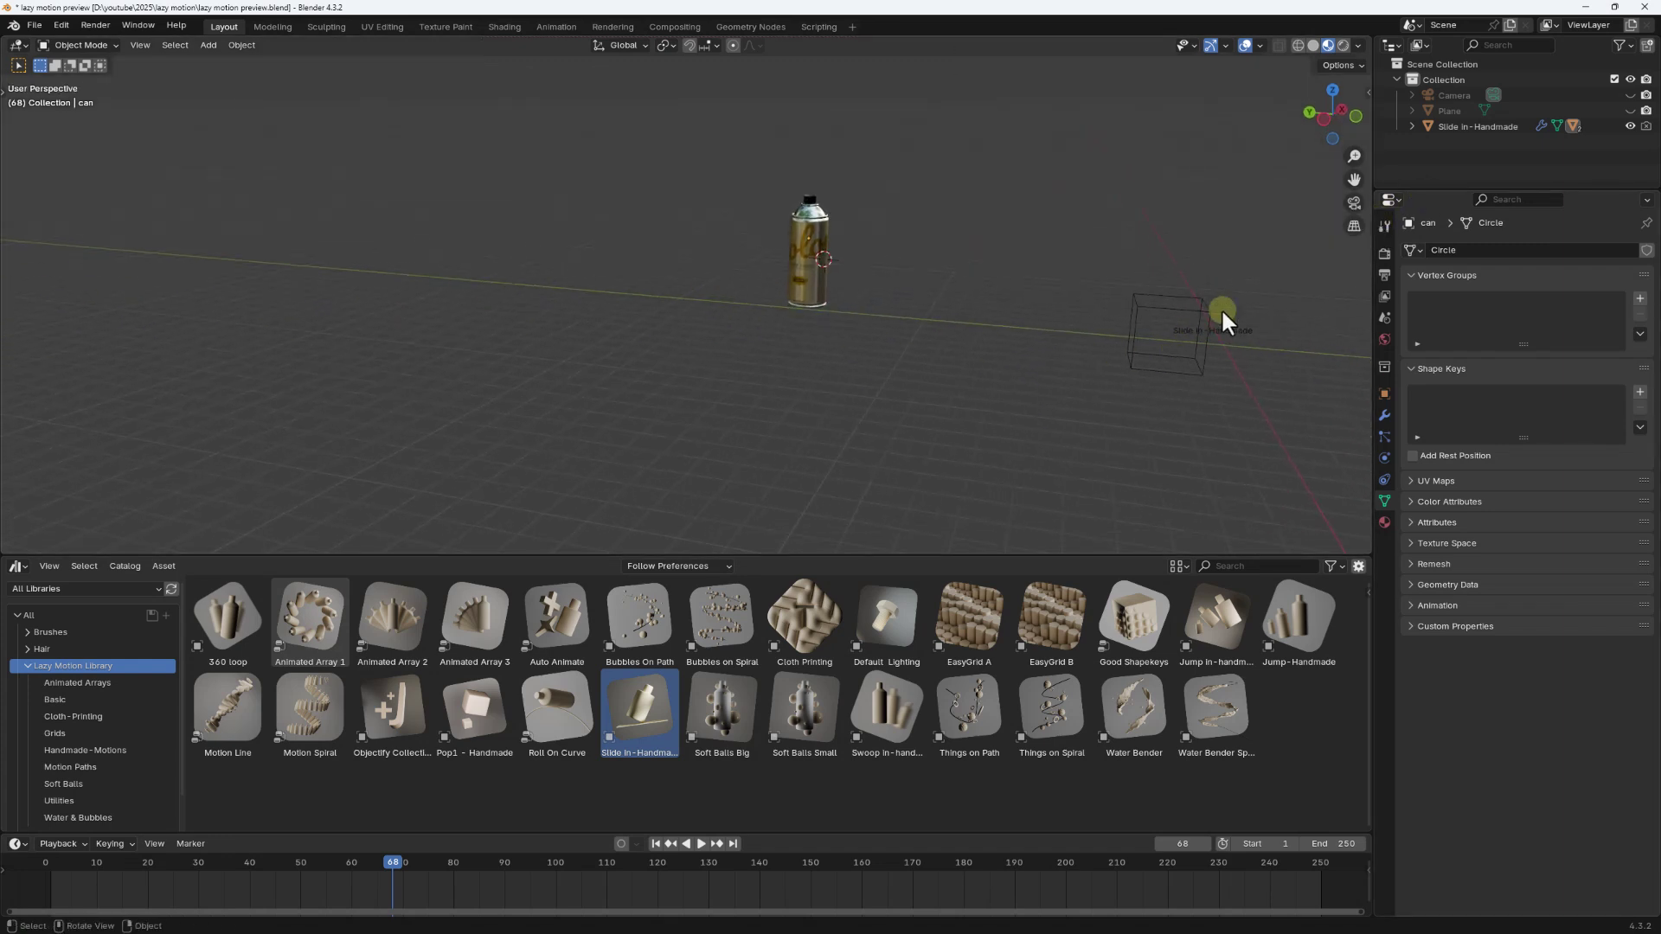
# Step: Delete the Slide In-Handmade wire box, leaving the spray can on its own
pyautogui.click(1483, 126)
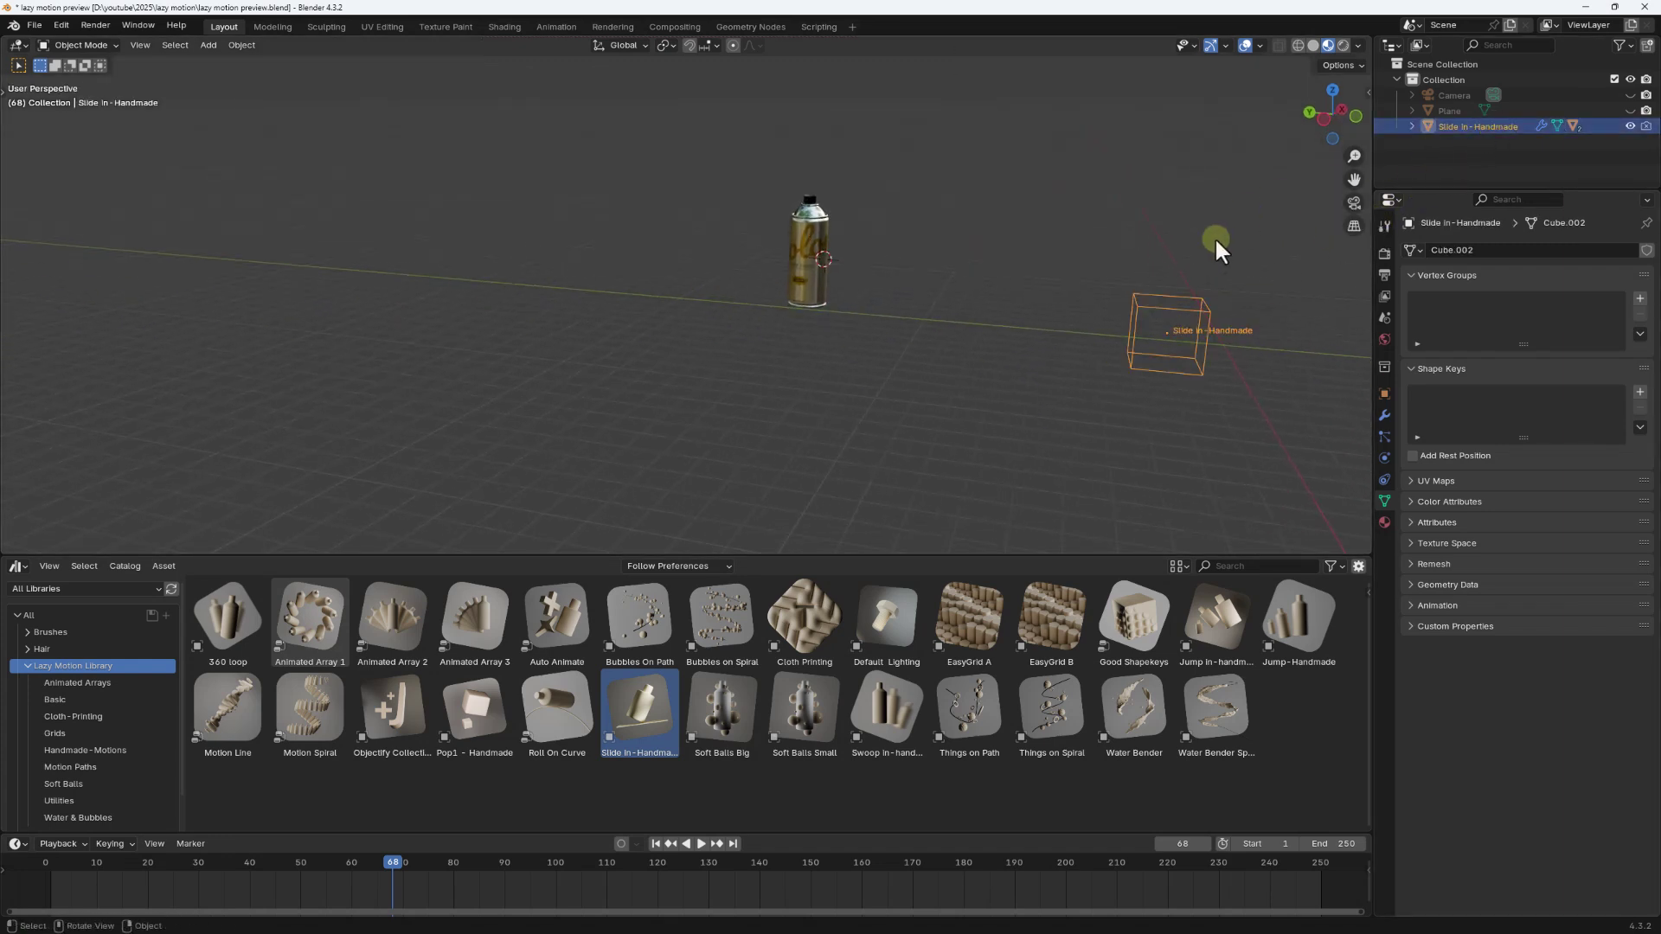
pyautogui.press('x')
pyautogui.click(1148, 371)
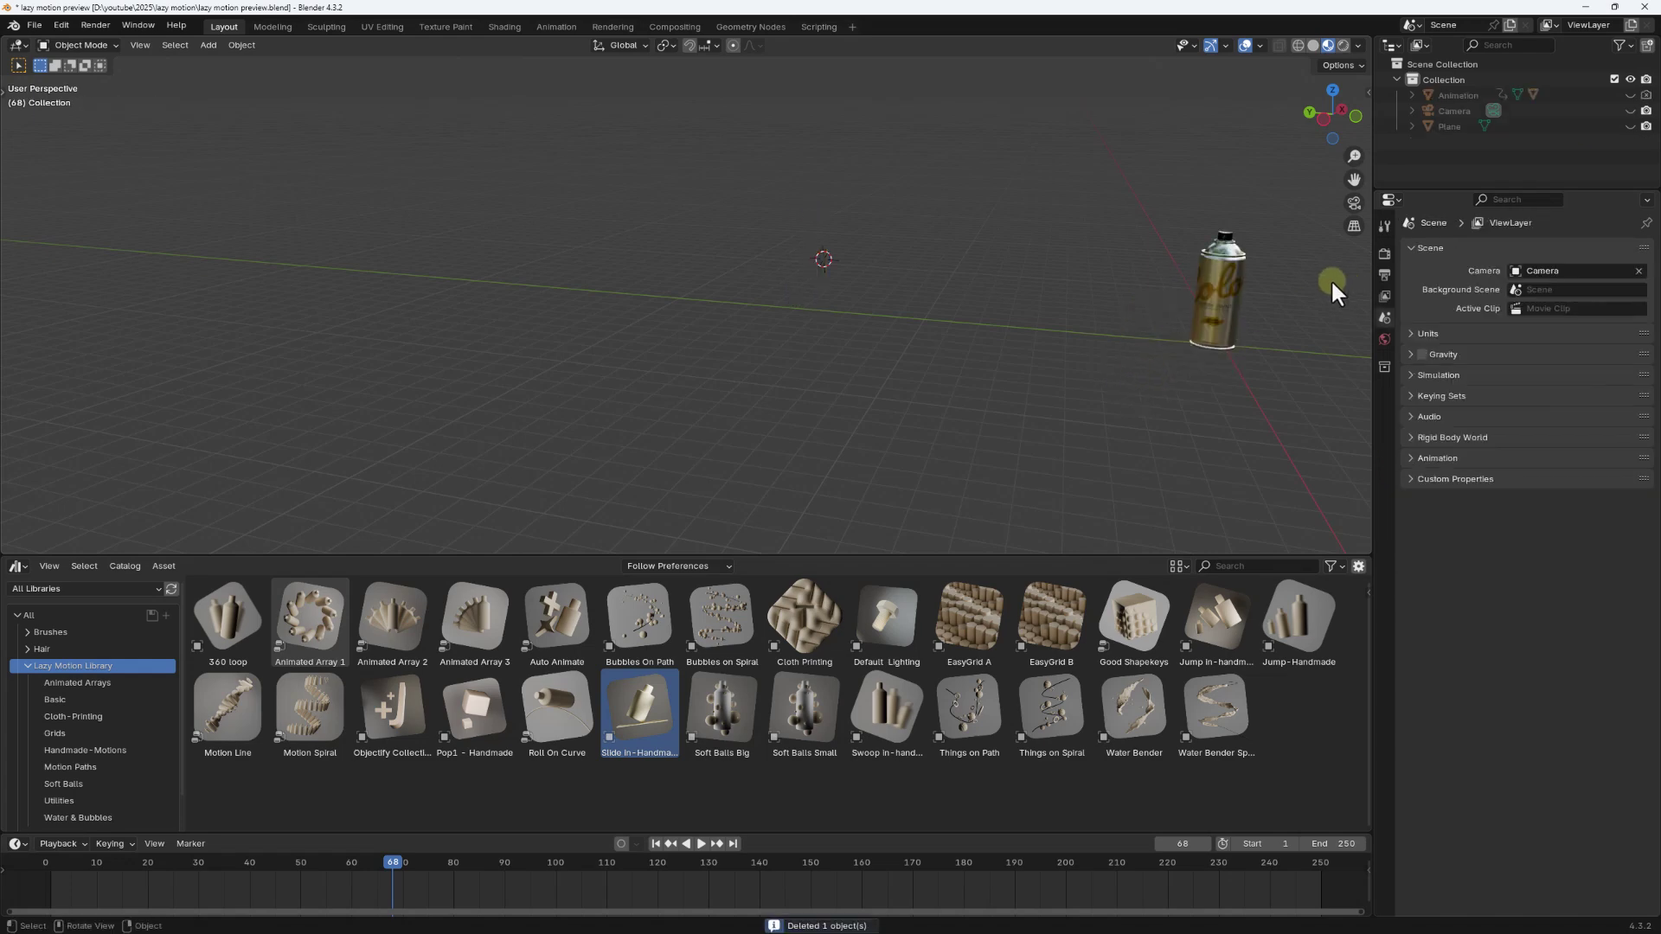
pyautogui.moveTo(1295, 299); pyautogui.dragTo(971, 405, button='middle')
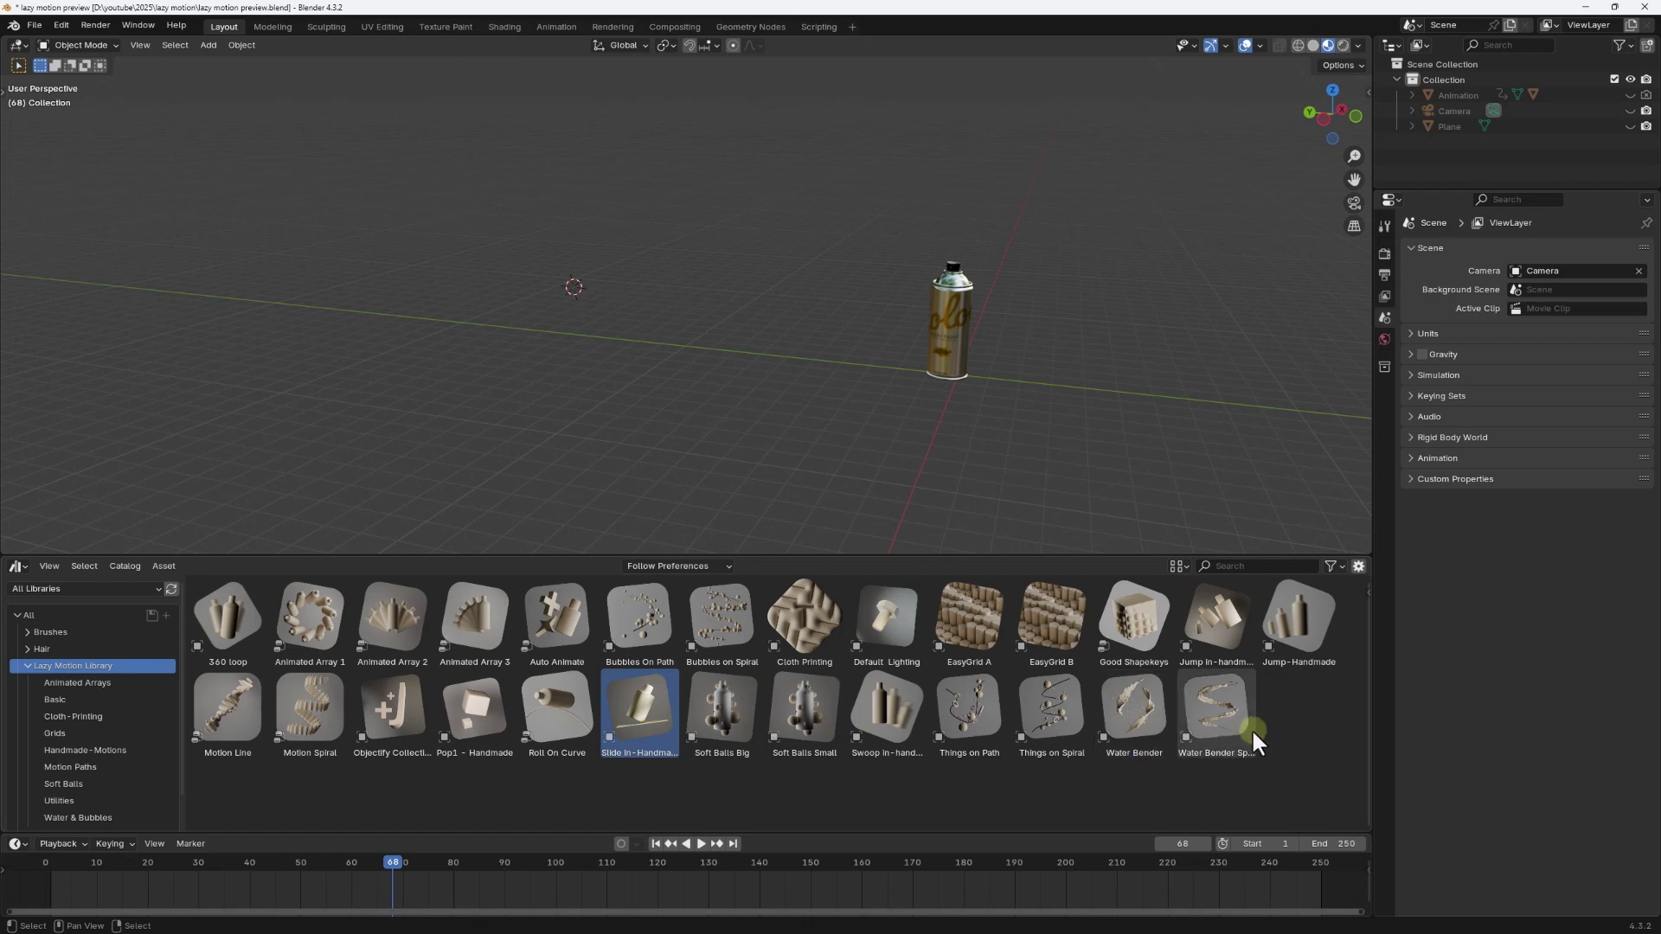
# Step: Drag the Water Bender Spiral asset into the scene and zoom in on it
pyautogui.moveTo(1214, 721); pyautogui.dragTo(1007, 367)
pyautogui.moveTo(1007, 367); pyautogui.dragTo(1317, 825, button='middle')
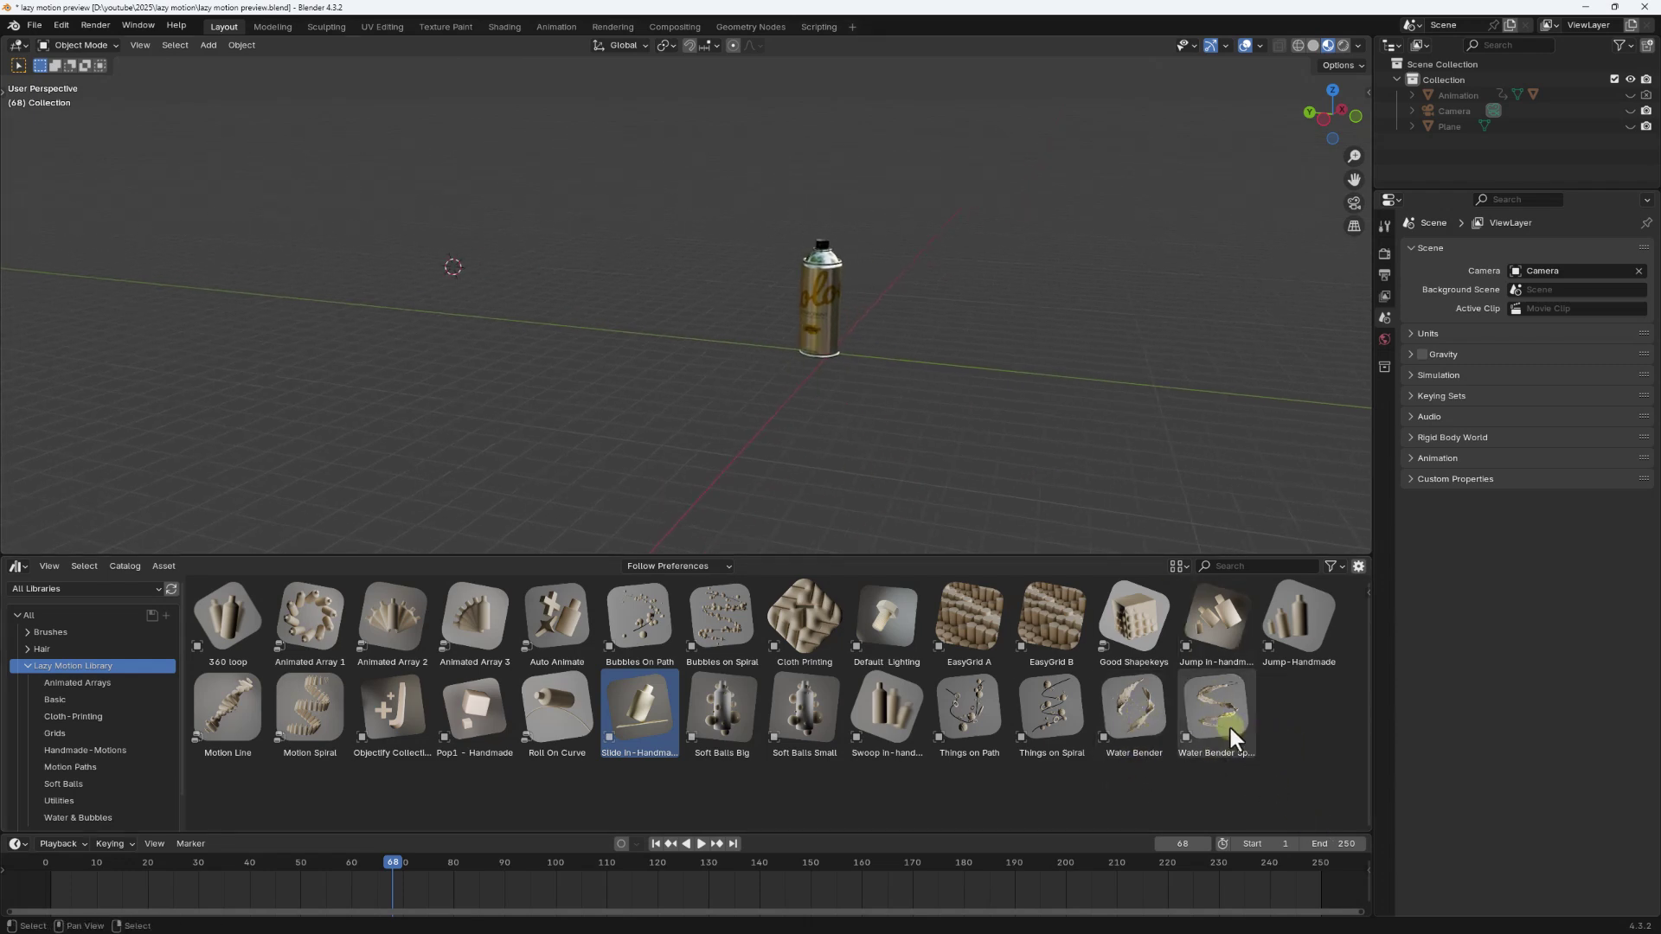
pyautogui.moveTo(1229, 724); pyautogui.dragTo(902, 391)
pyautogui.scroll(-5, 900, 388)
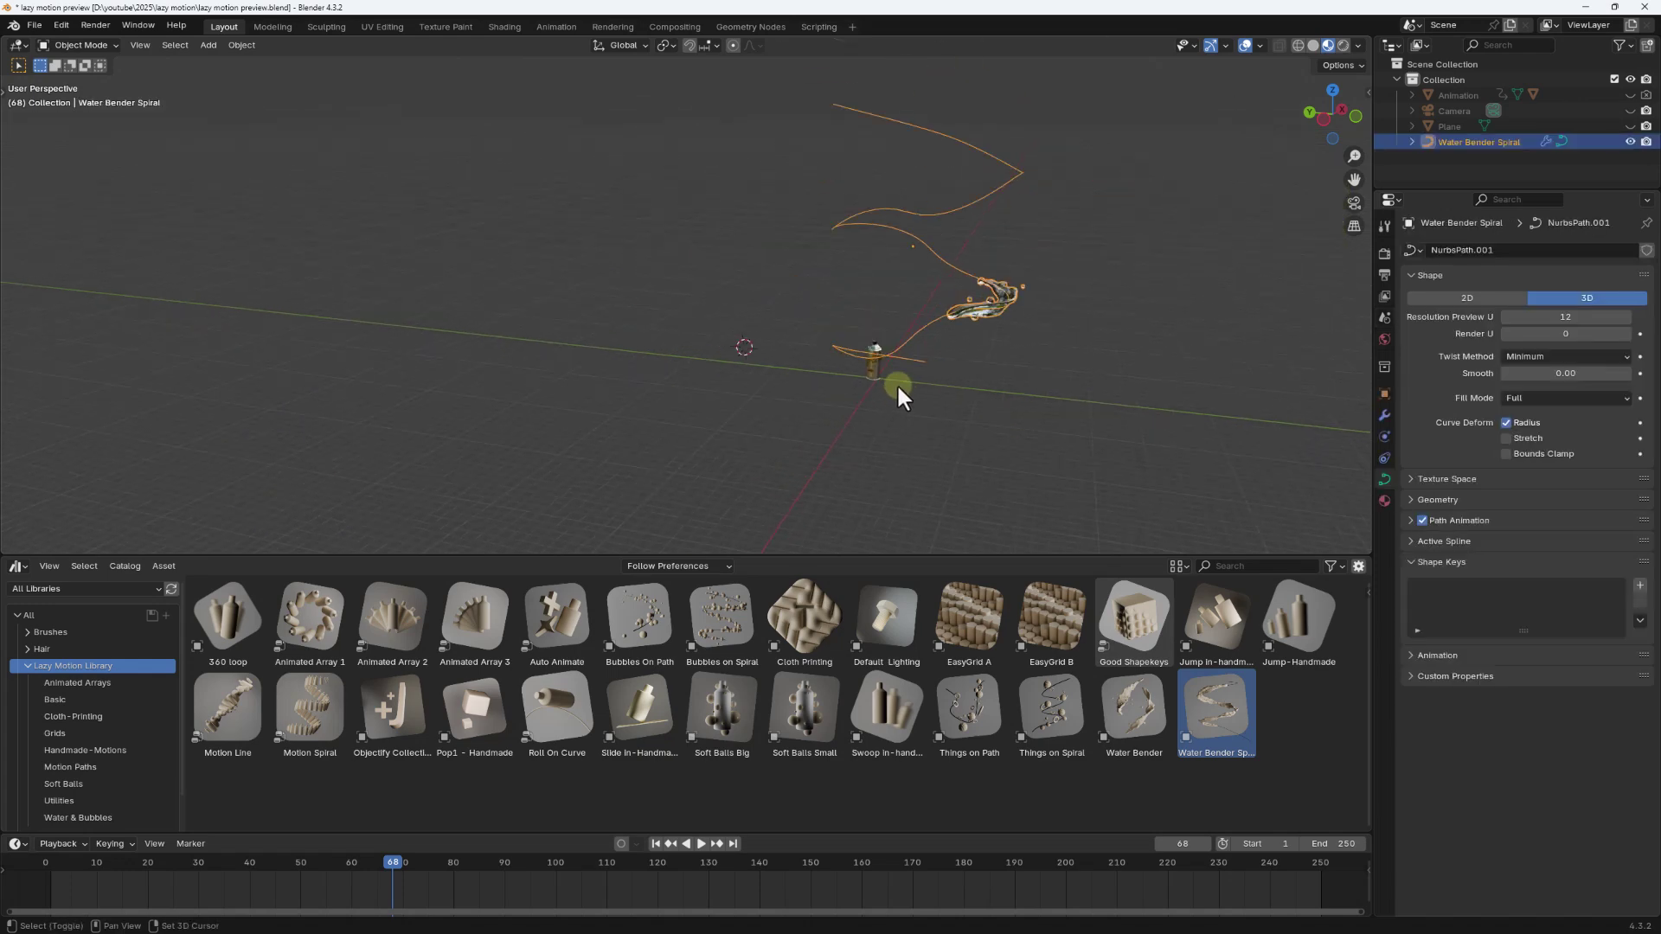
pyautogui.moveTo(927, 491); pyautogui.dragTo(863, 292, button='middle')
pyautogui.moveTo(843, 352); pyautogui.dragTo(952, 450, button='middle')
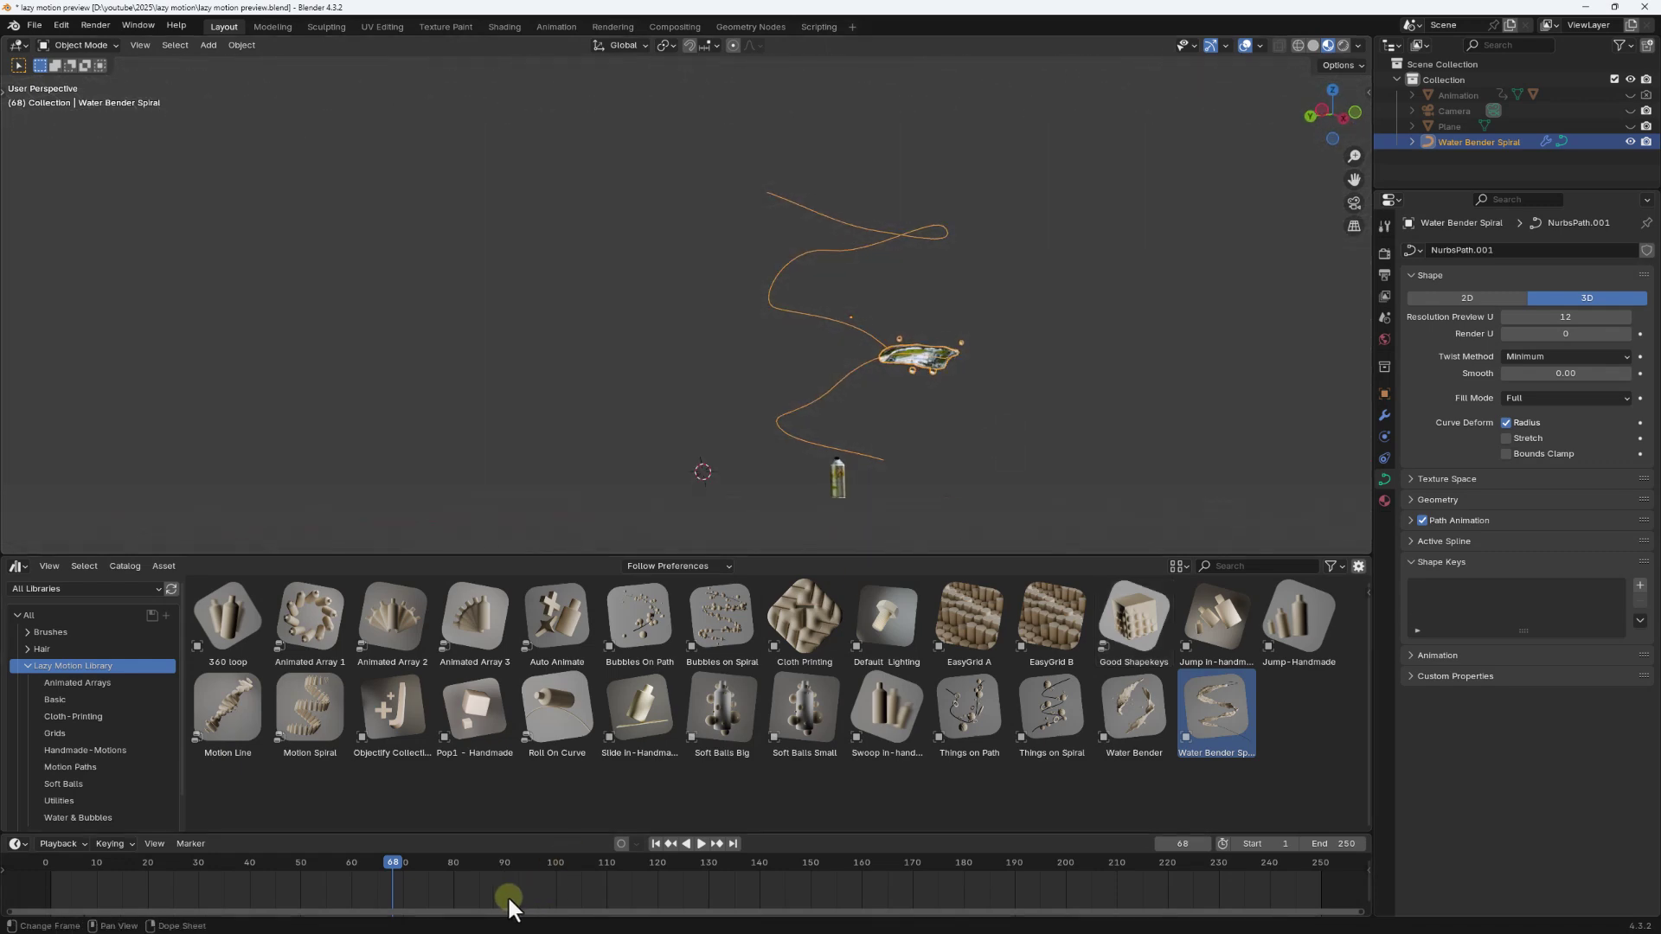
# Step: Play the water spiral from frame 0 to 127 and show its Modifier Properties
pyautogui.moveTo(389, 870); pyautogui.dragTo(45, 865)
pyautogui.moveTo(775, 390); pyautogui.dragTo(880, 441, button='middle')
pyautogui.press('space')
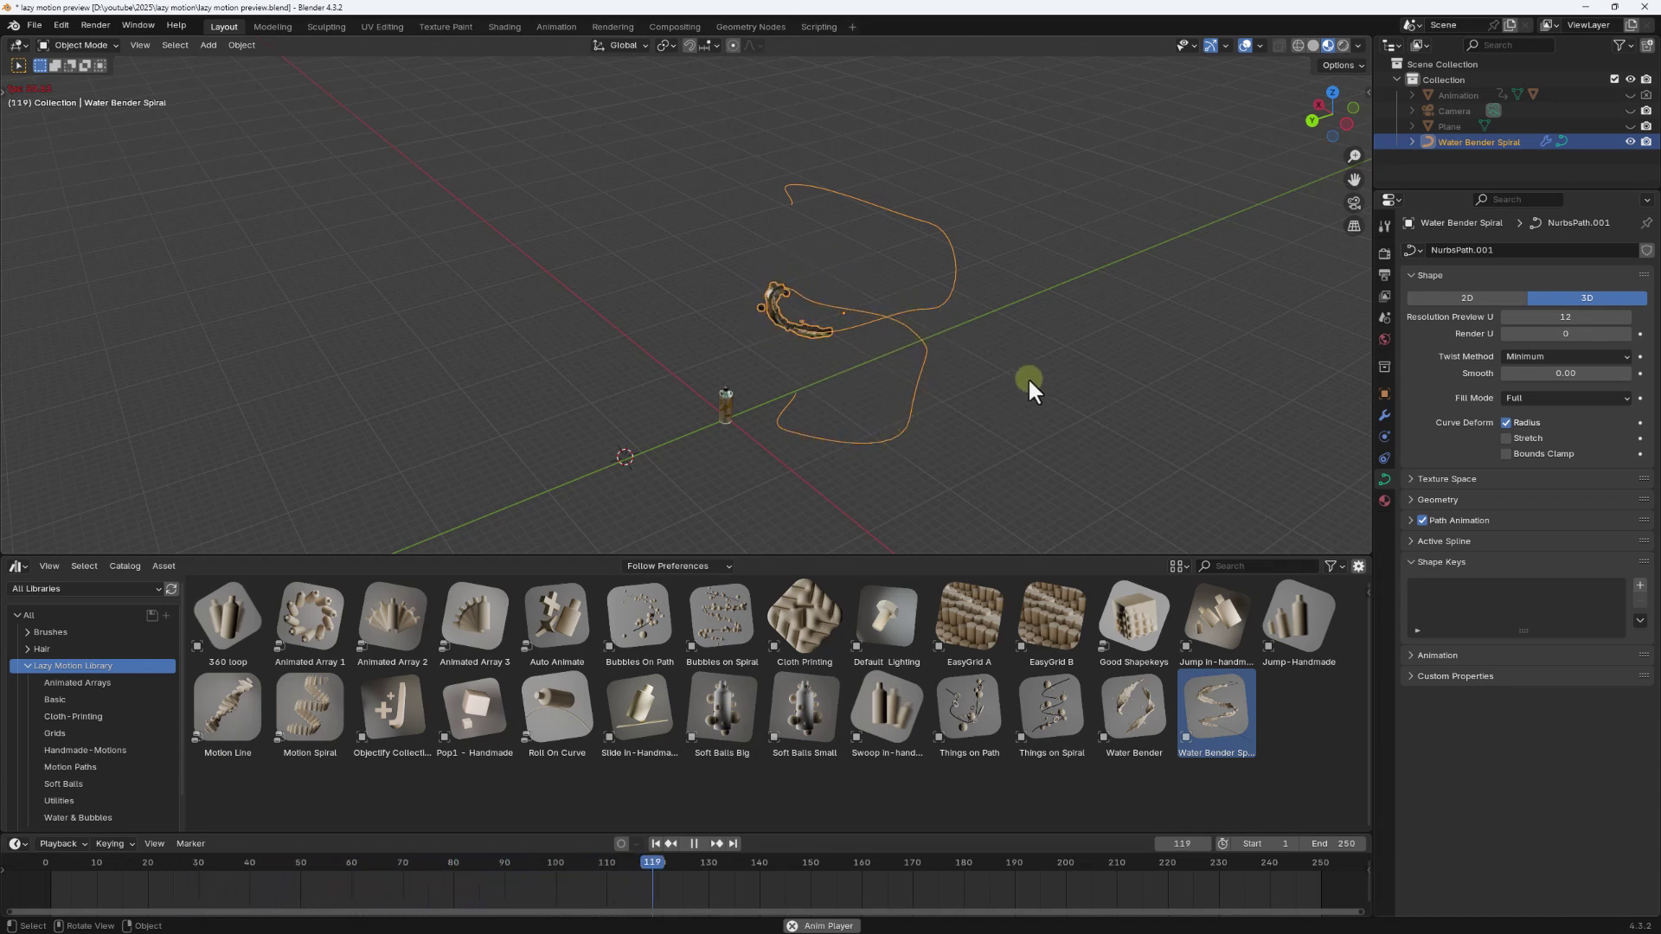
pyautogui.press('space')
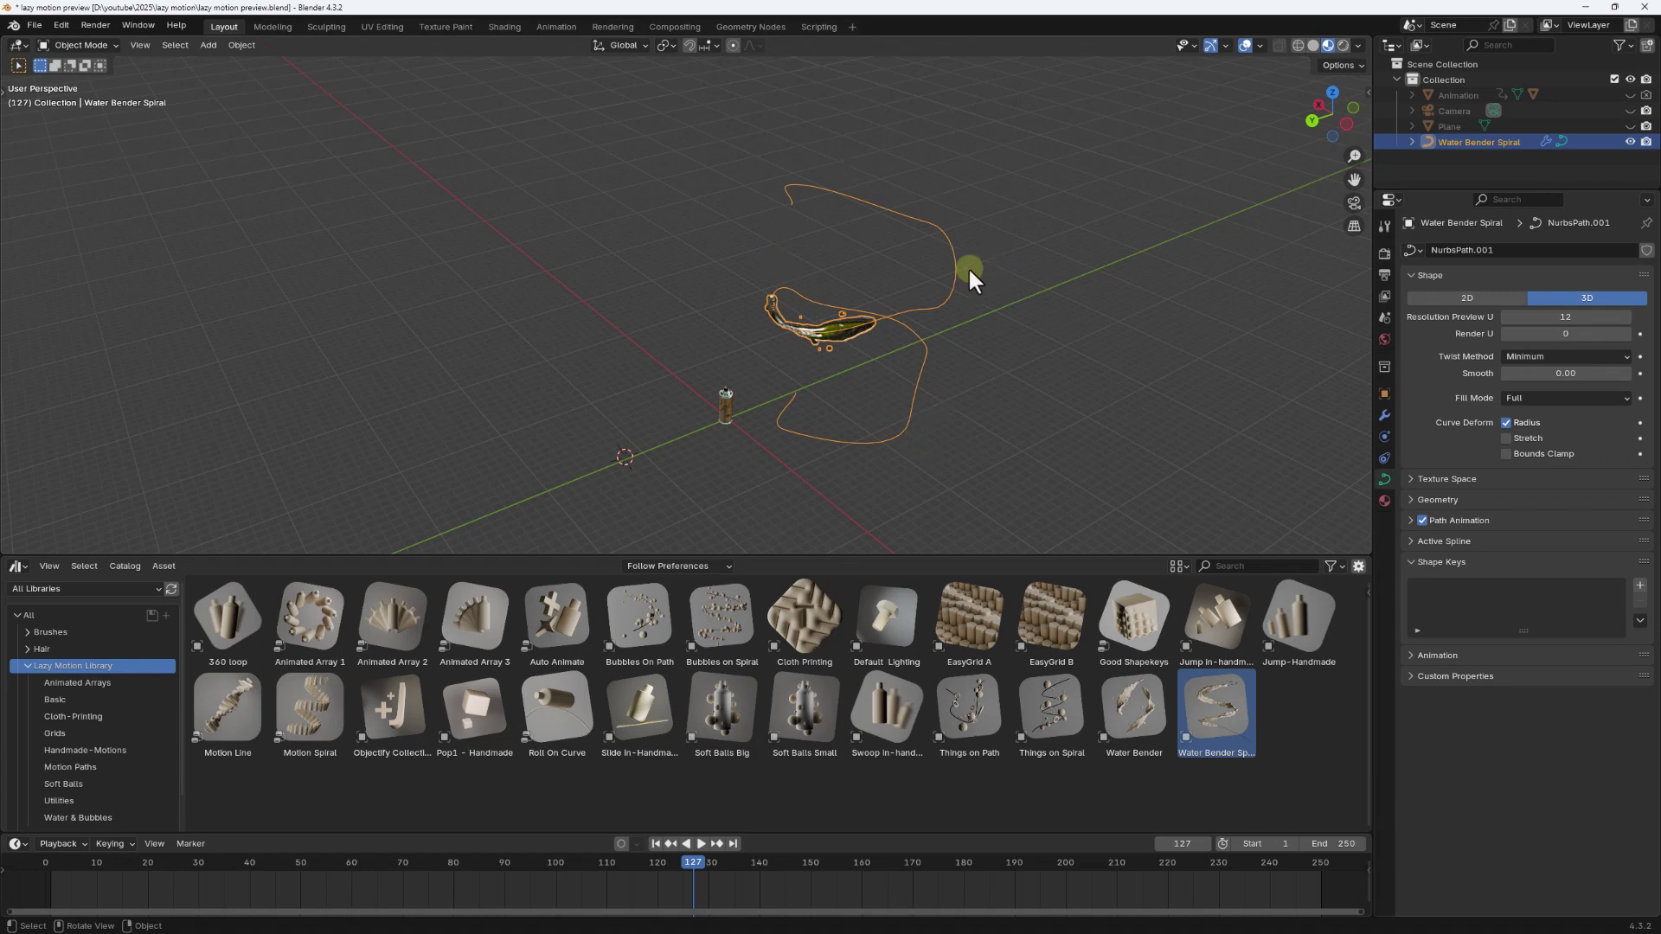
pyautogui.click(1384, 415)
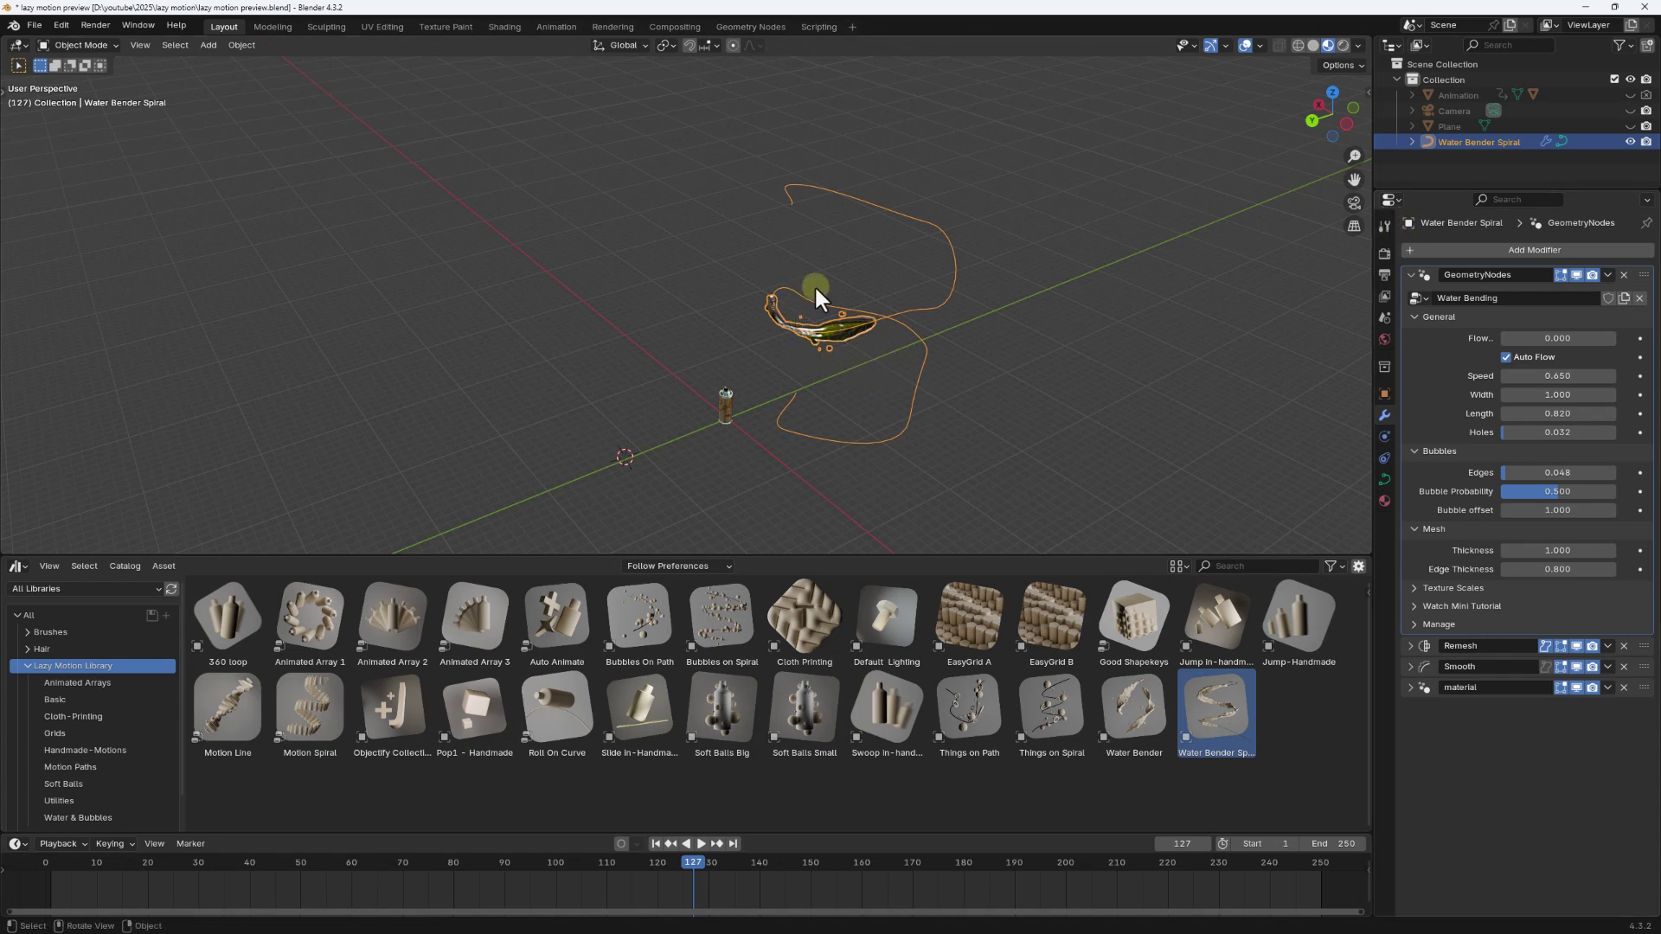
# Step: Set Speed 0.920, Width 1.350, Edges 0.426, Bubble offset 1.480, then enter the path's Edit Mode
pyautogui.moveTo(1539, 378); pyautogui.dragTo(272, 474)
pyautogui.moveTo(989, 272); pyautogui.dragTo(722, 791, button='middle')
pyautogui.press('space')
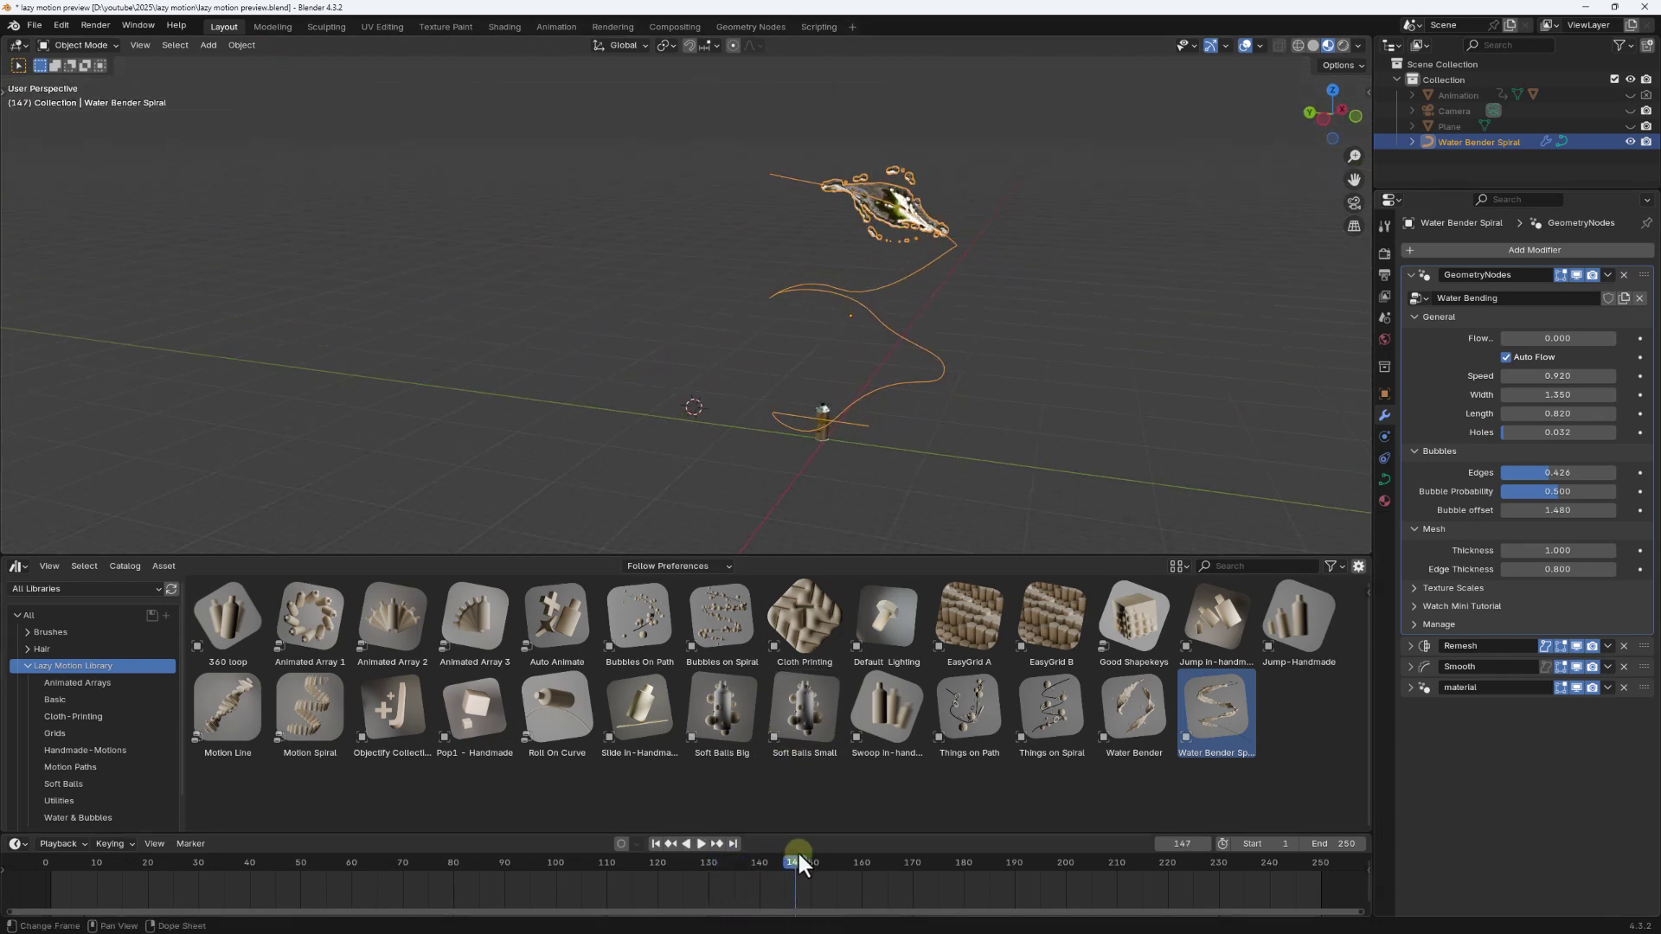
pyautogui.press('Escape')
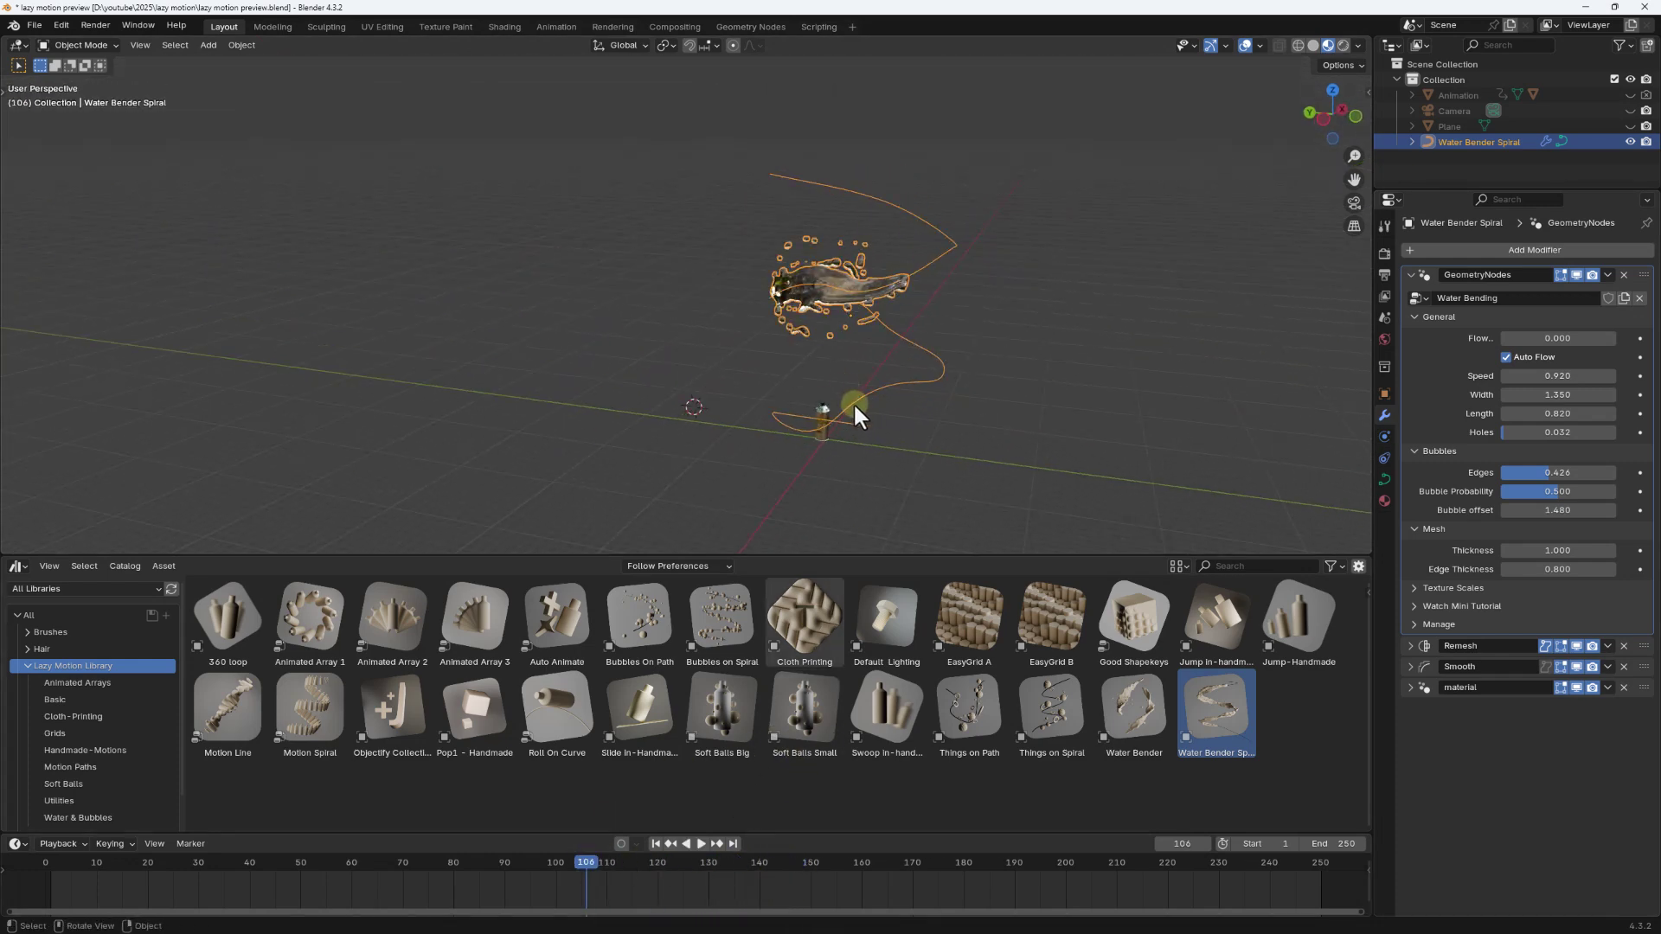
pyautogui.press('Tab')
pyautogui.click(855, 430)
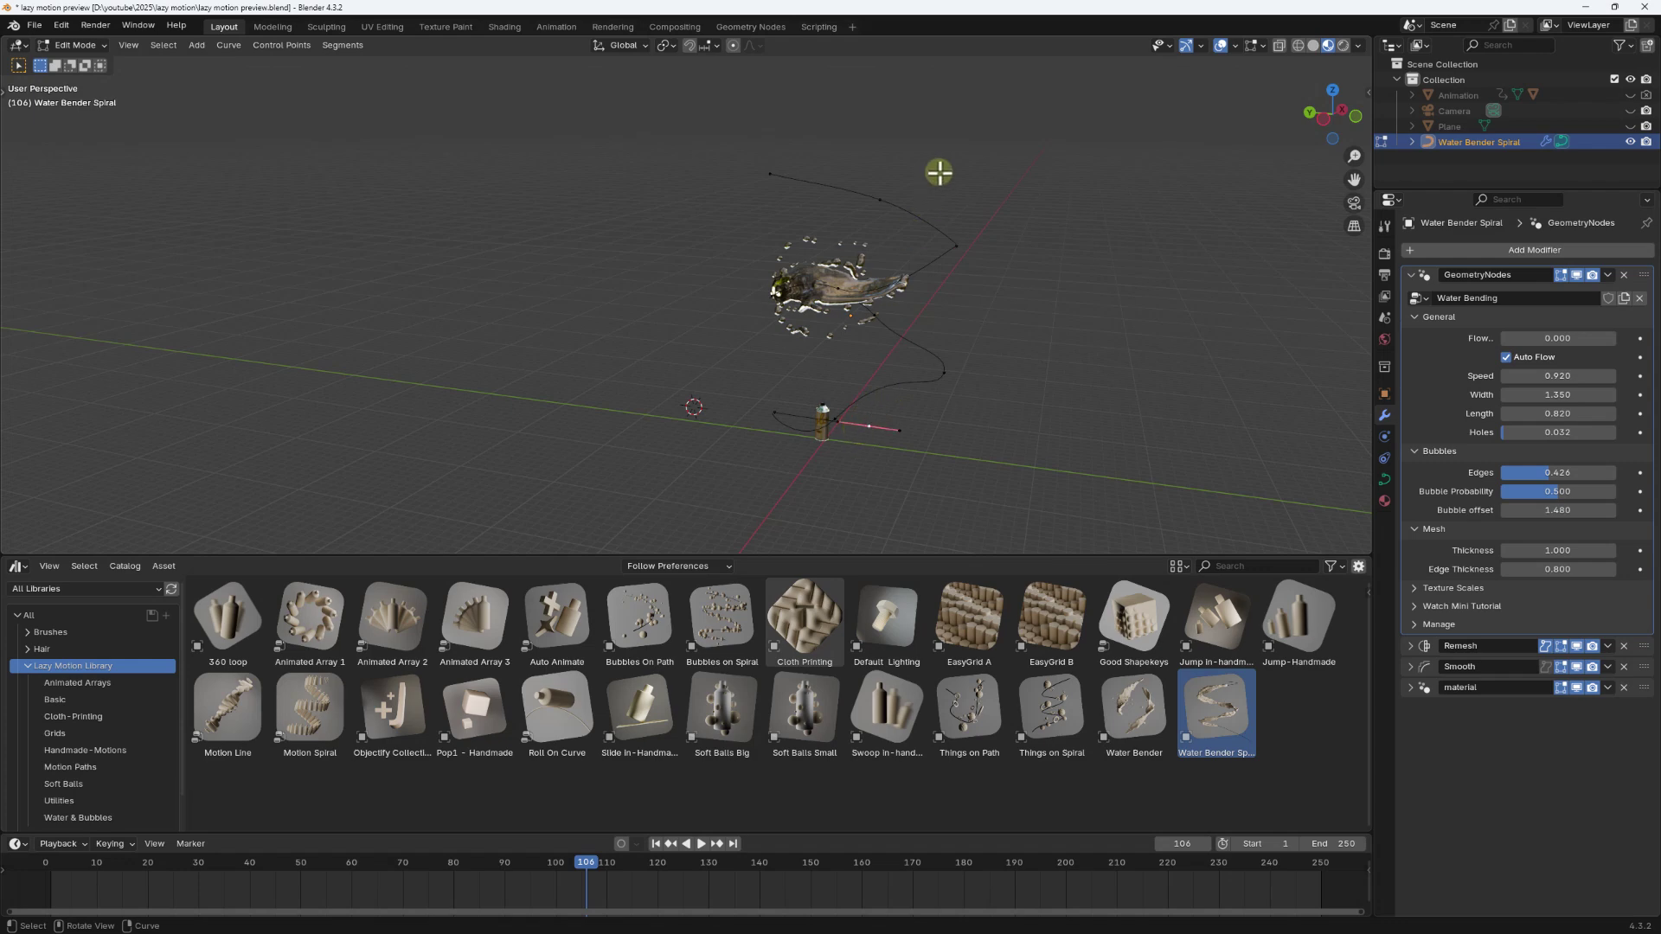
# Step: Move the path's top end and neighbouring curve points toward the spray can
pyautogui.click(788, 186)
pyautogui.moveTo(789, 186); pyautogui.dragTo(868, 211, button='middle')
pyautogui.press('g')
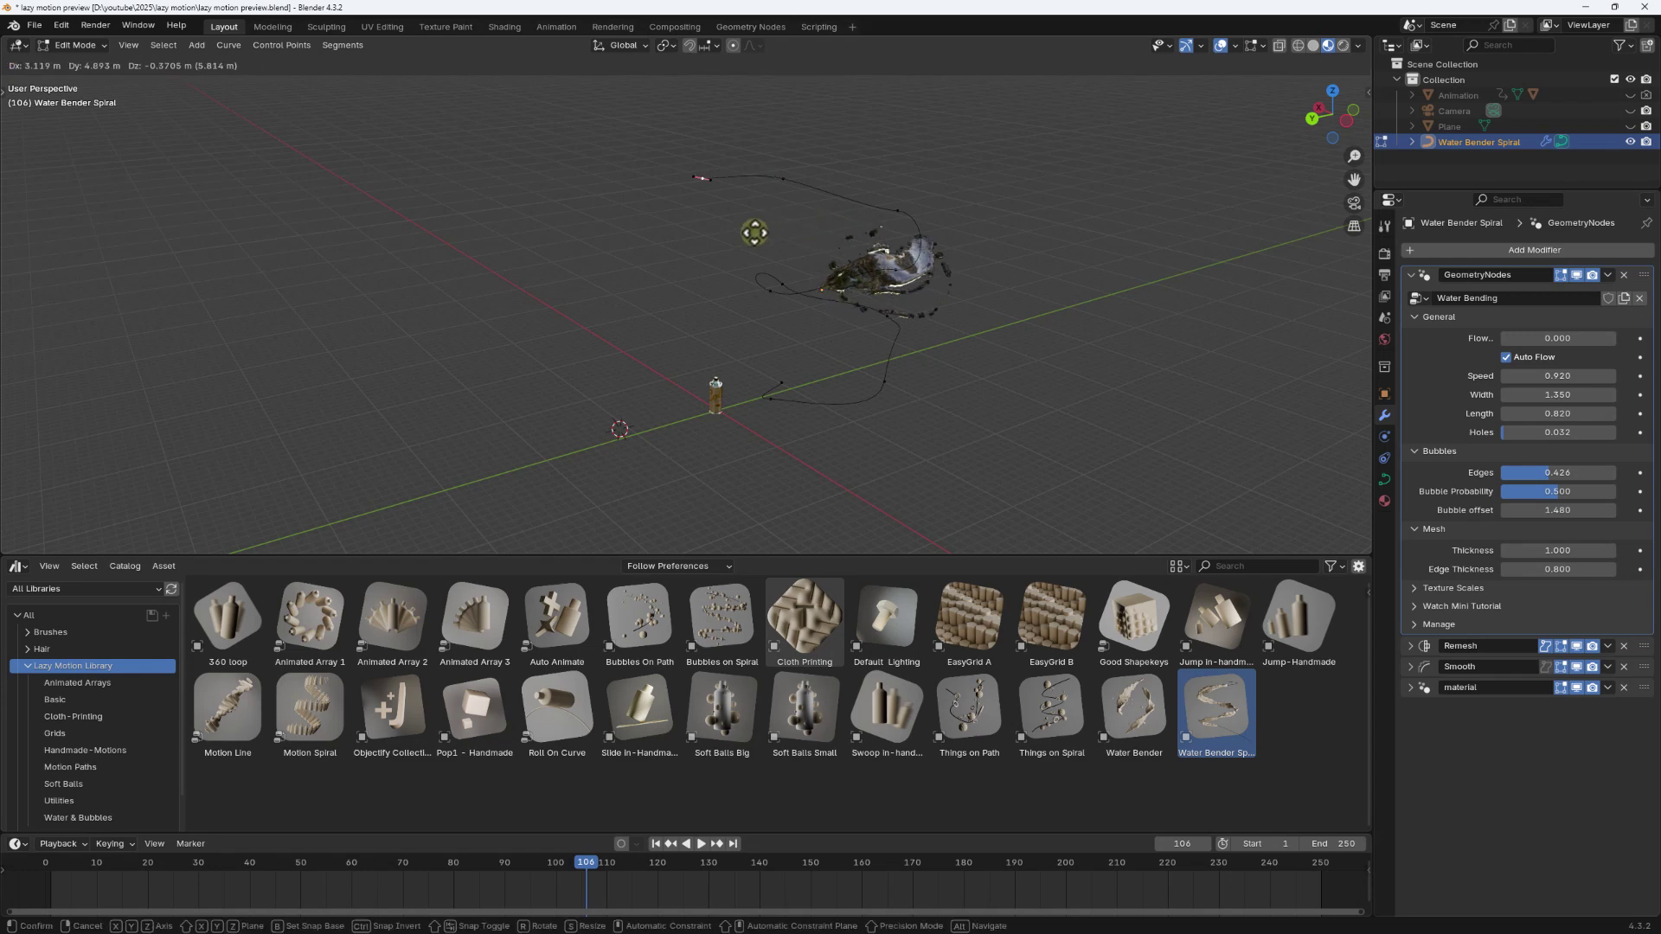
pyautogui.click(705, 261)
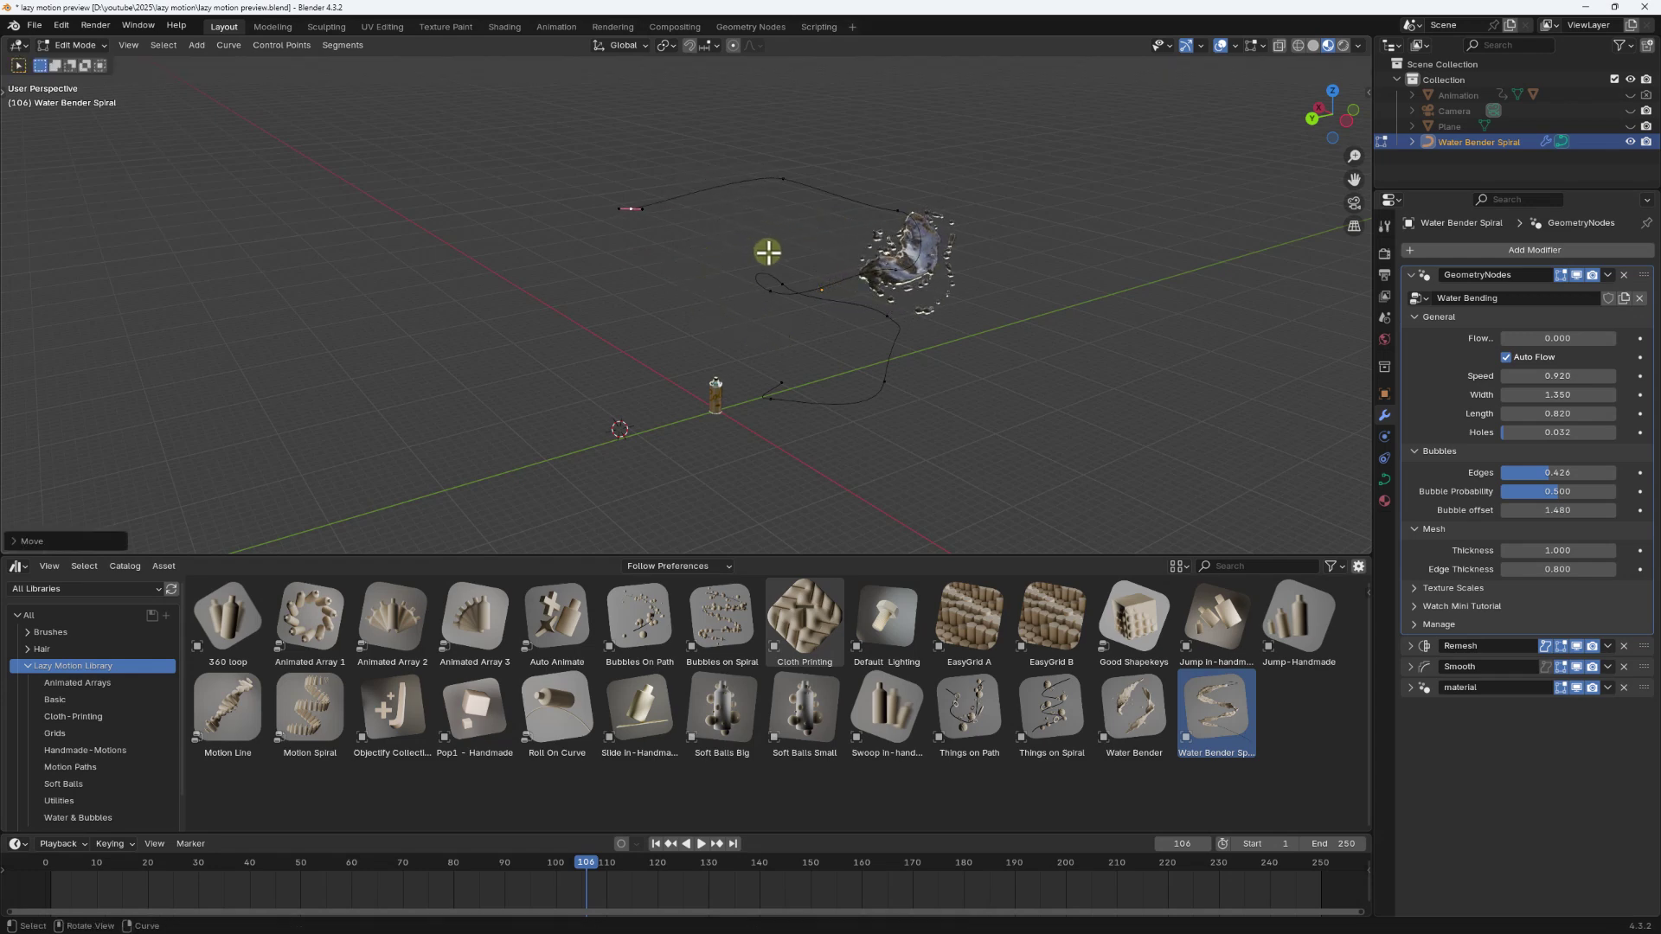
pyautogui.click(783, 181)
pyautogui.press('g')
pyautogui.click(744, 251)
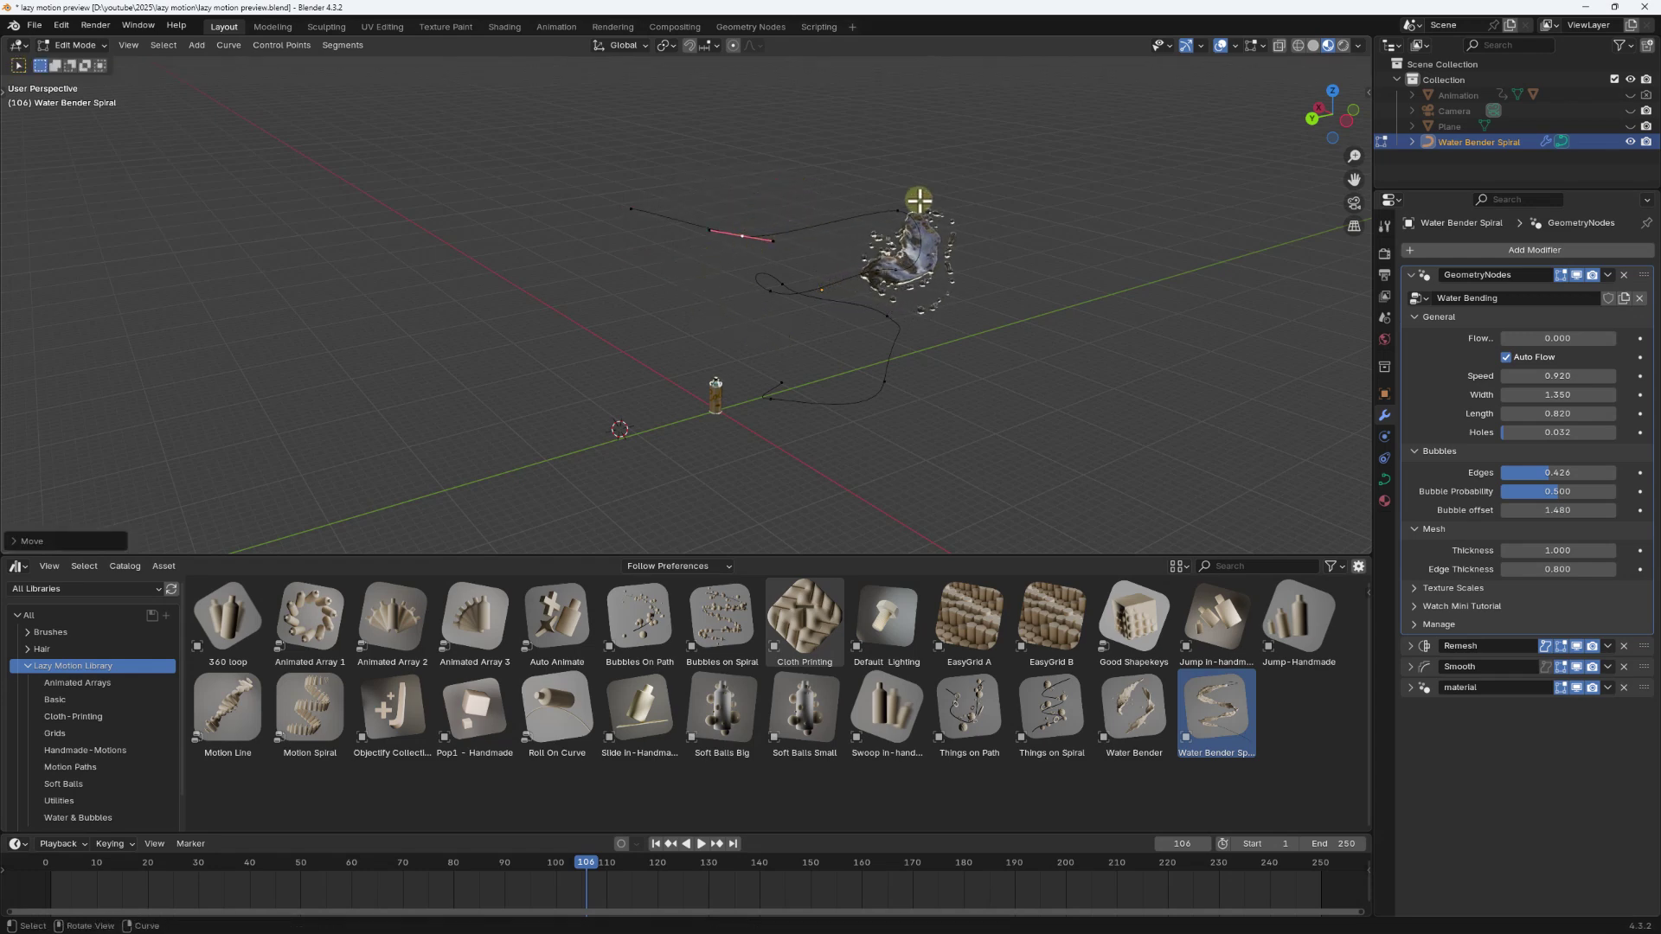
pyautogui.click(898, 212)
pyautogui.press('g')
pyautogui.click(864, 260)
# Step: Reposition one more curve point, then play and scrub back to frame 13
pyautogui.moveTo(909, 291); pyautogui.dragTo(797, 453, button='middle')
pyautogui.press('g')
pyautogui.click(728, 299)
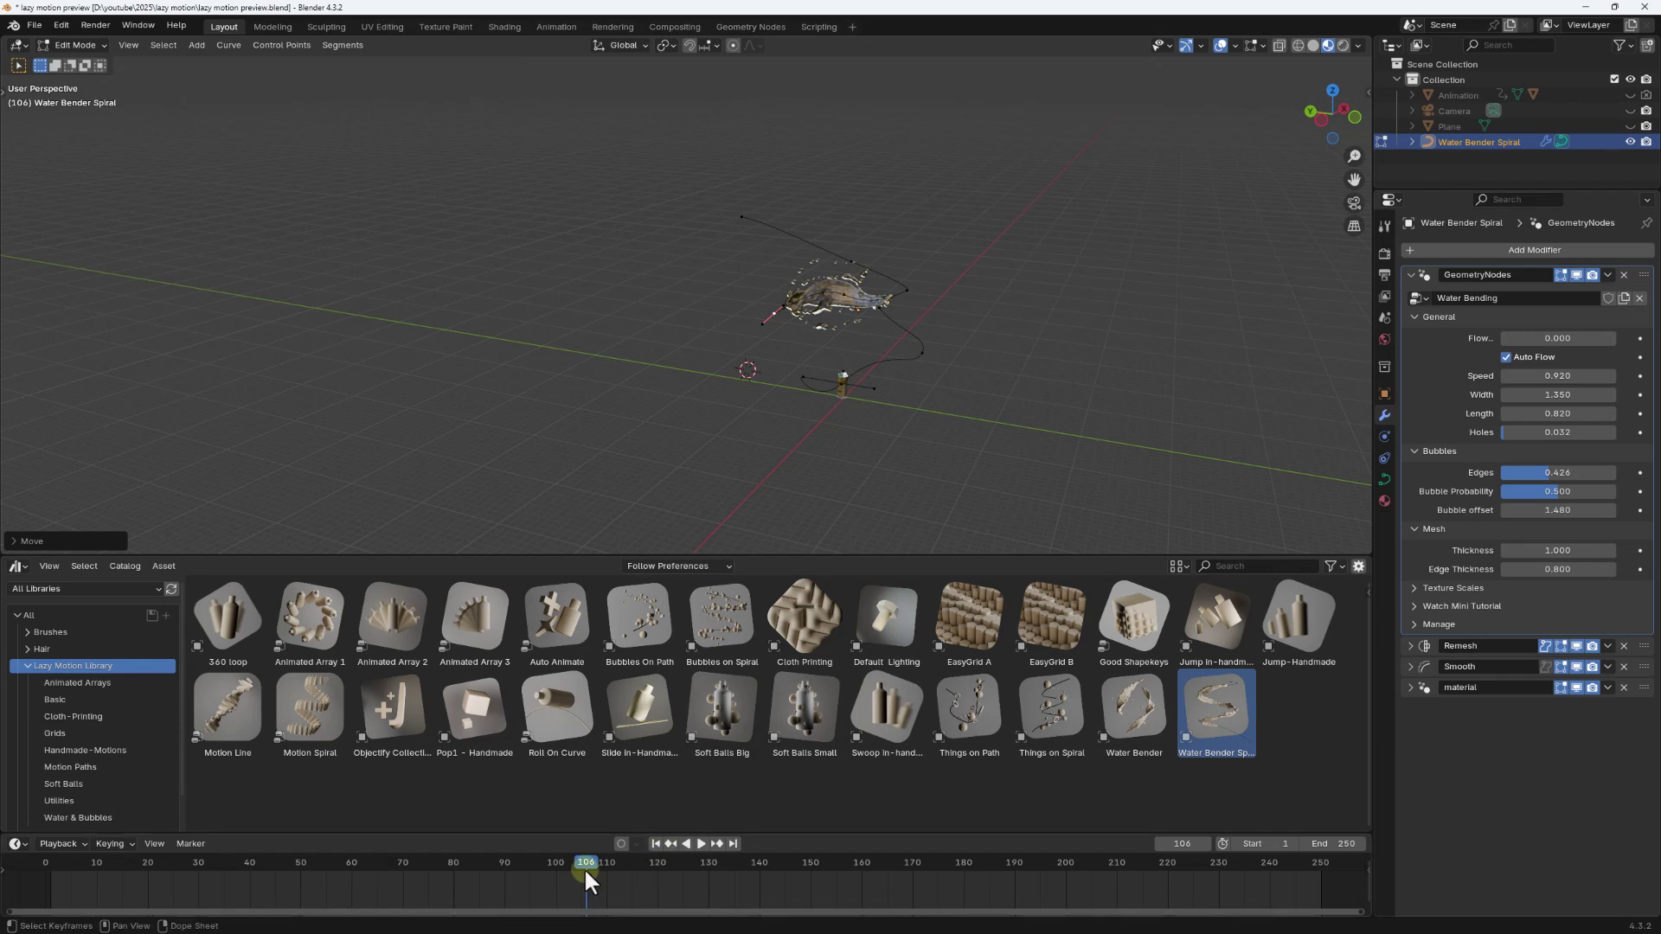
pyautogui.press('space')
pyautogui.moveTo(517, 863); pyautogui.dragTo(114, 863)
# Step: Stop playback, return to Object Mode, and delete the Water Bender Spiral object
pyautogui.press('space')
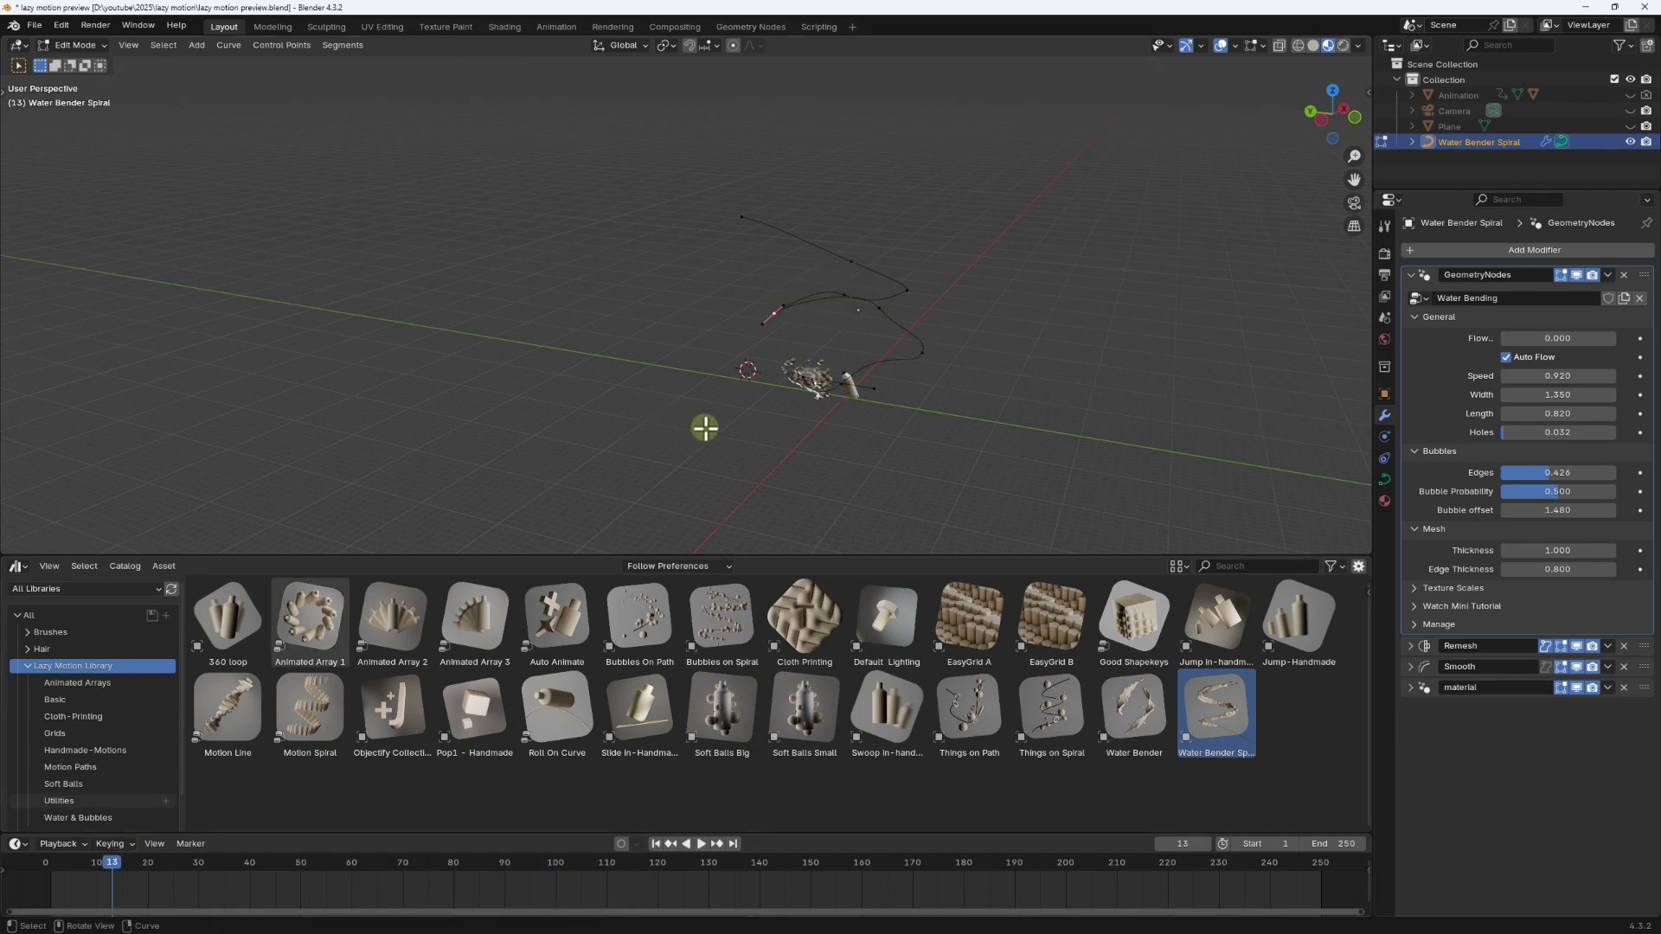
pyautogui.press('Tab')
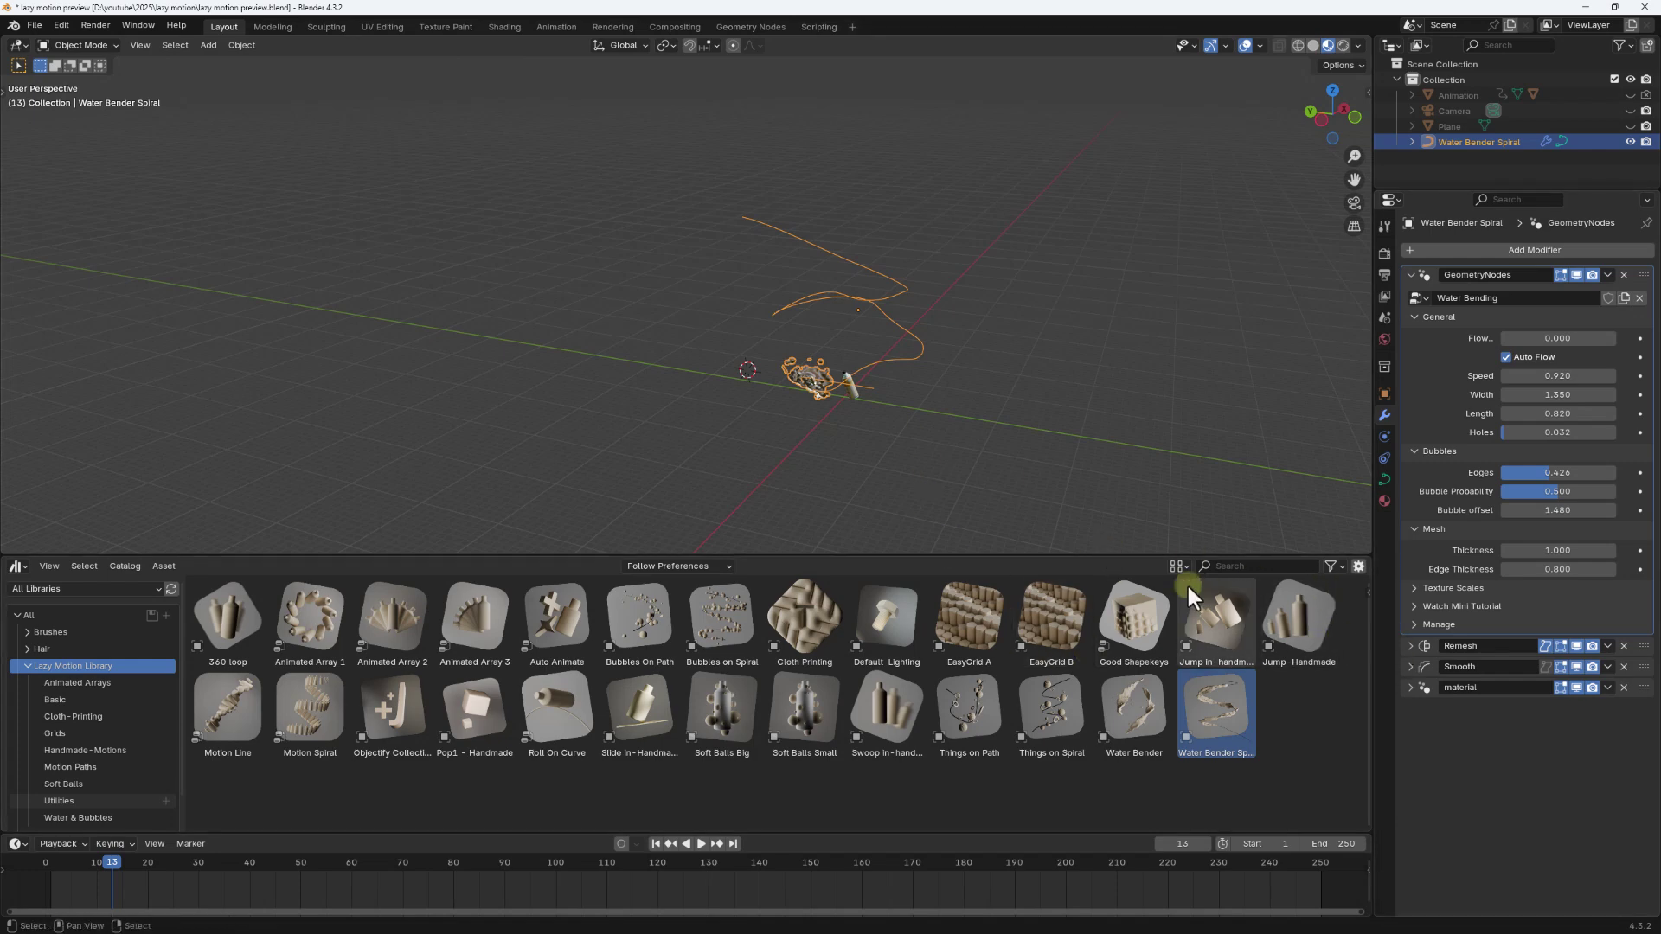
pyautogui.press('x')
pyautogui.click(914, 355)
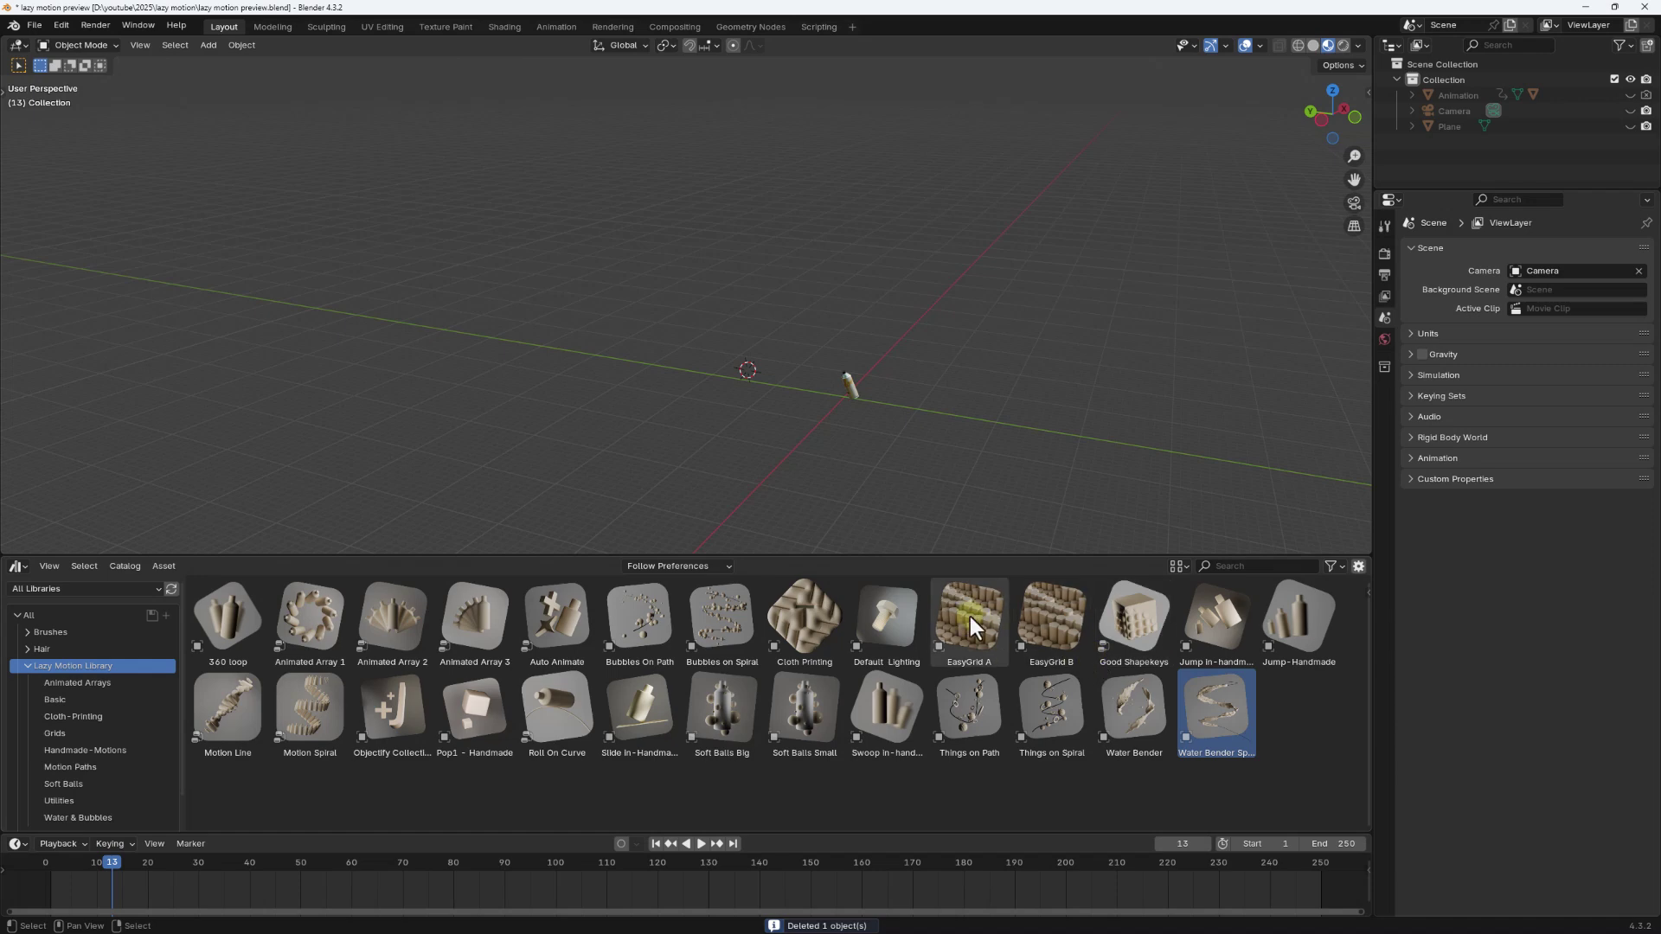